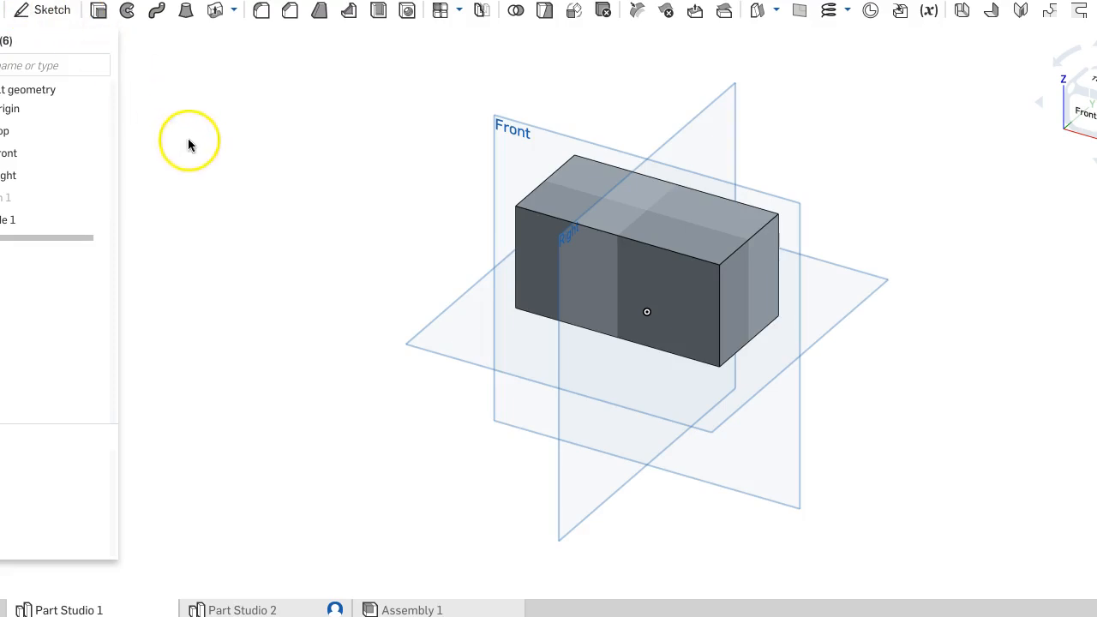
{"action": "right_click", "coordinate": [135, 610]}
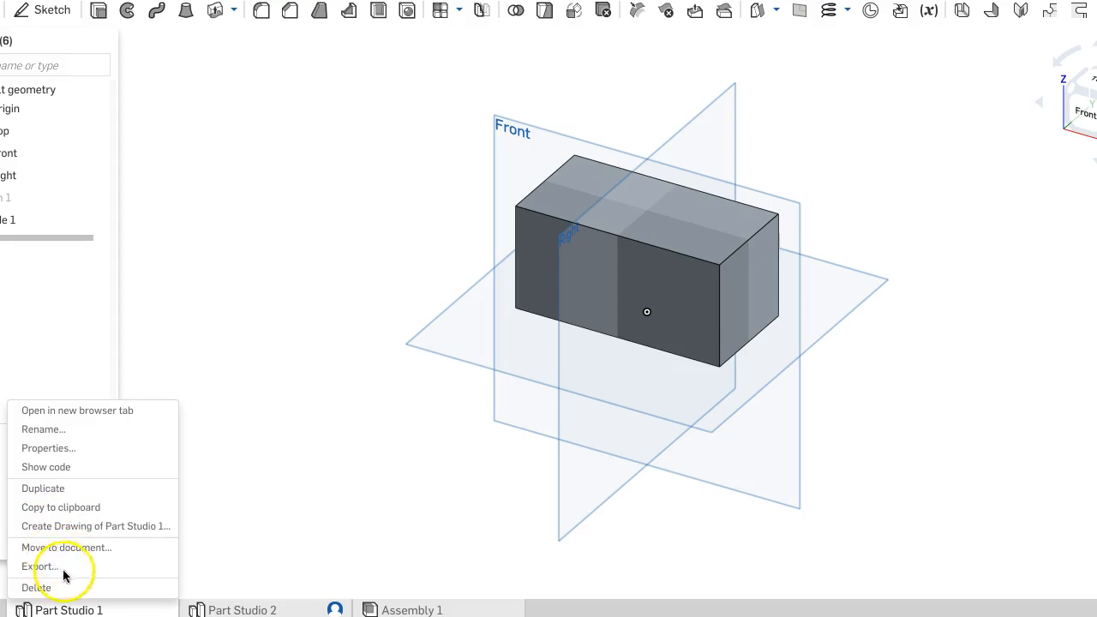
{"action": "right_click", "coordinate": [184, 356]}
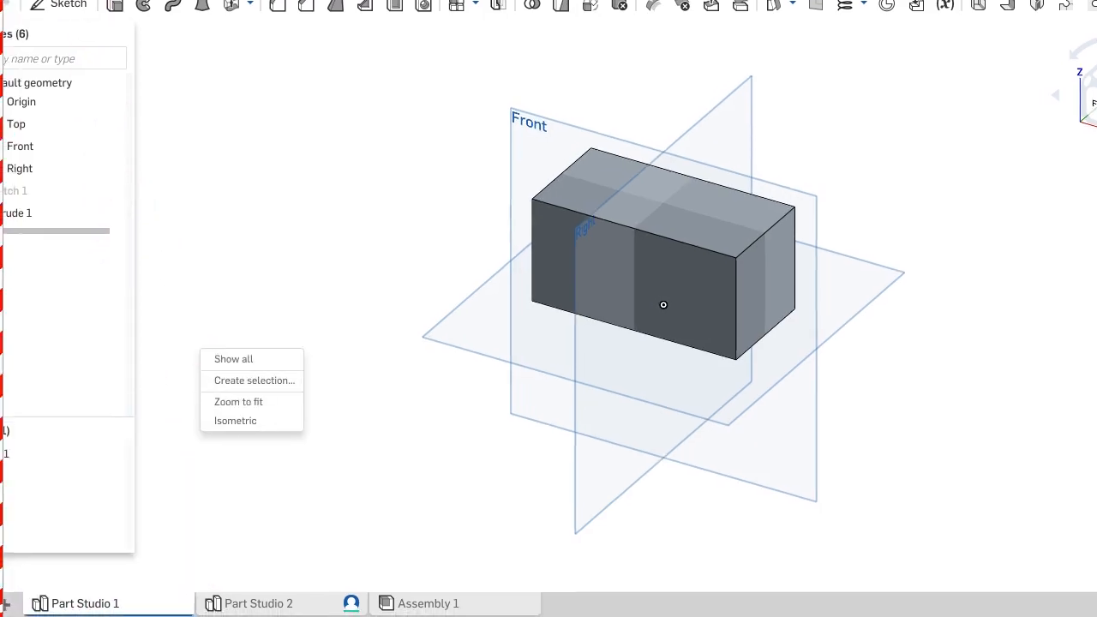
{"action": "right_click", "coordinate": [25, 576]}
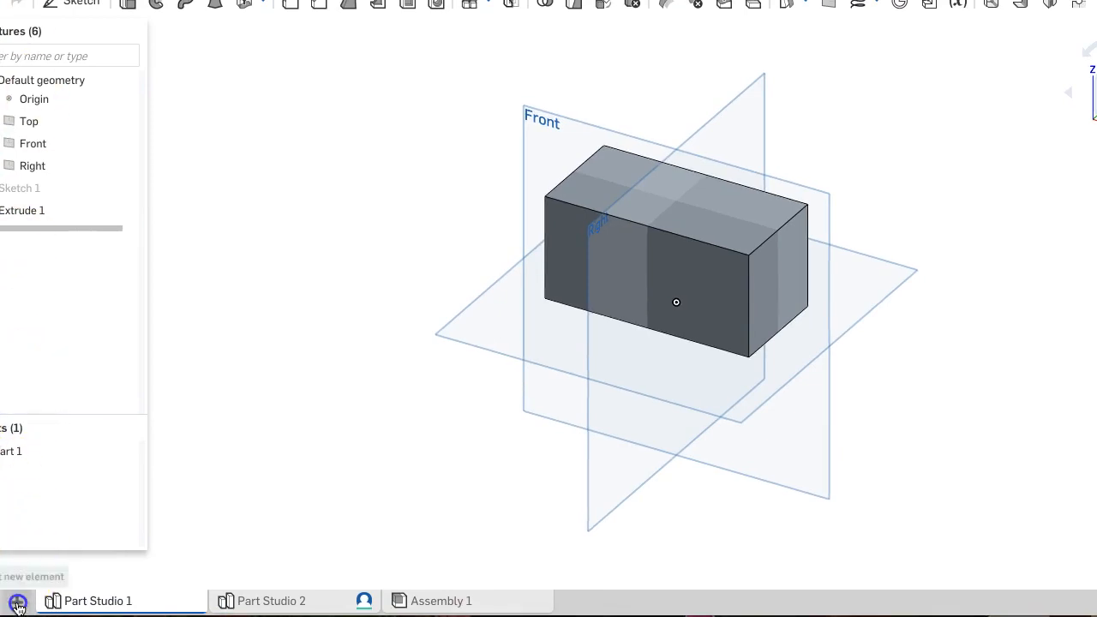
- Create a new Part Studio and start a sketch on the Top plane, viewed normal to the plane
{"action": "left_click", "coordinate": [18, 600]}
{"action": "left_click", "coordinate": [62, 482]}
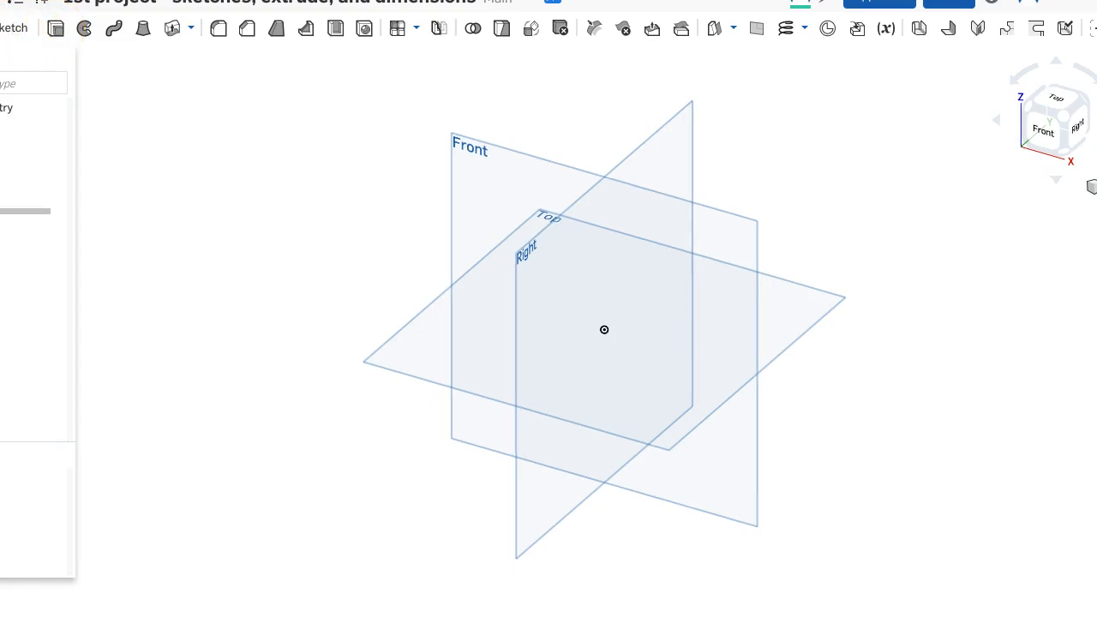
{"action": "left_click", "coordinate": [23, 31]}
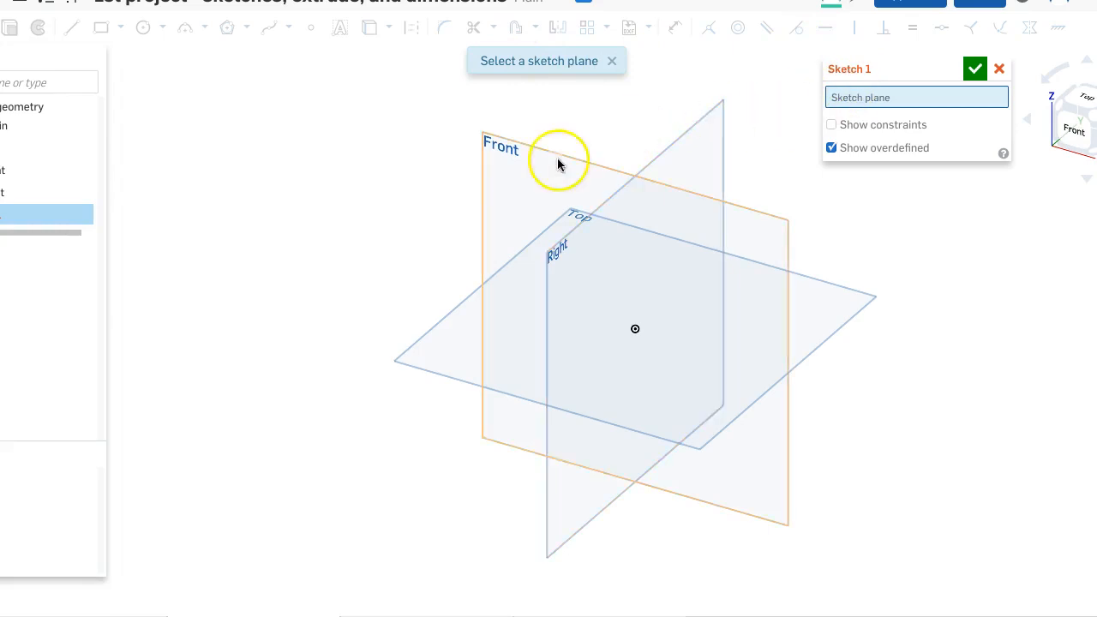
{"action": "left_click", "coordinate": [447, 334]}
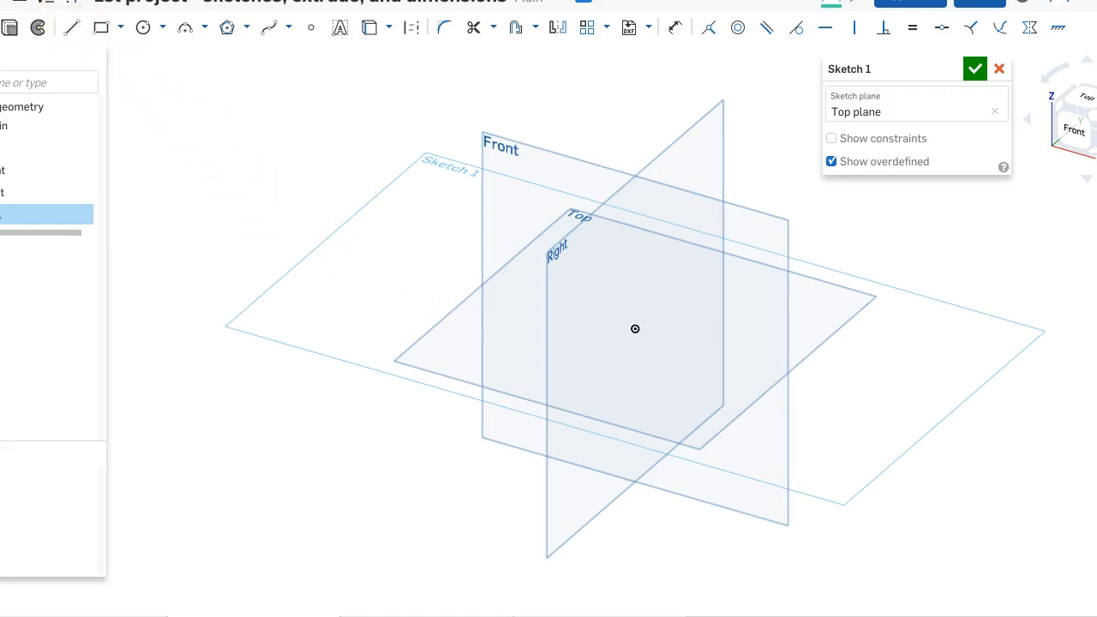
{"action": "key", "text": "n"}
{"action": "key", "text": "n"}
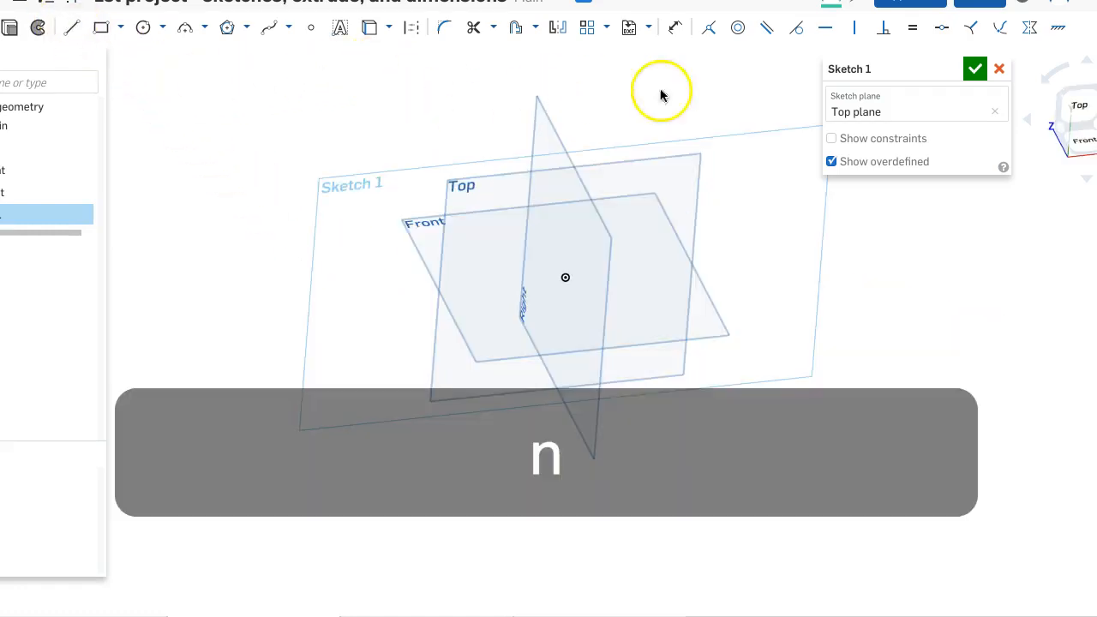
{"action": "left_click", "coordinate": [852, 112]}
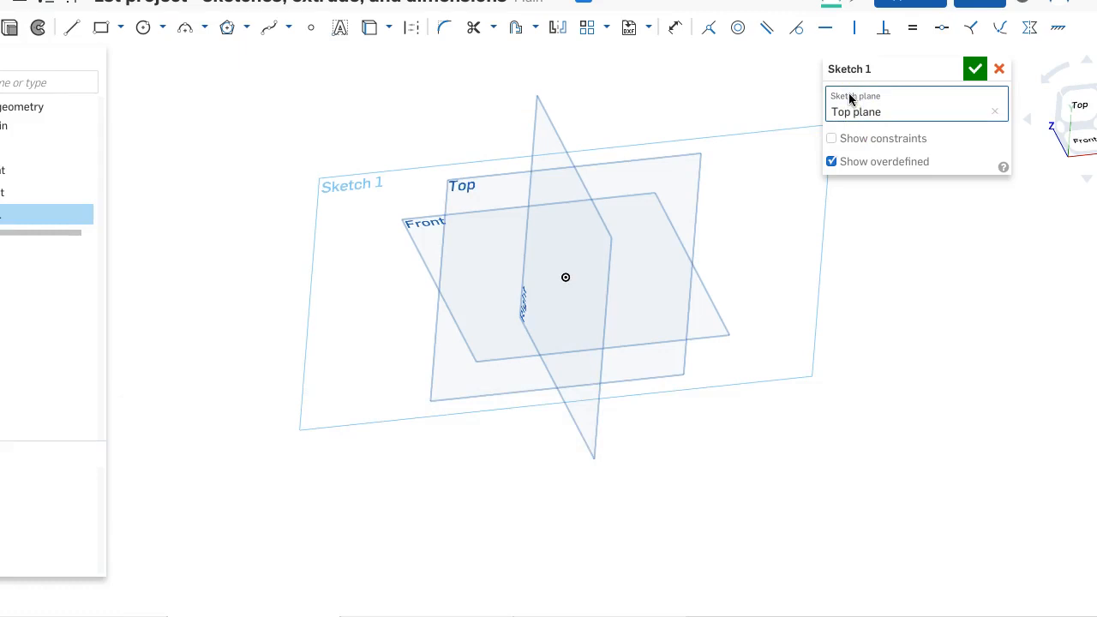
{"action": "key", "text": "n"}
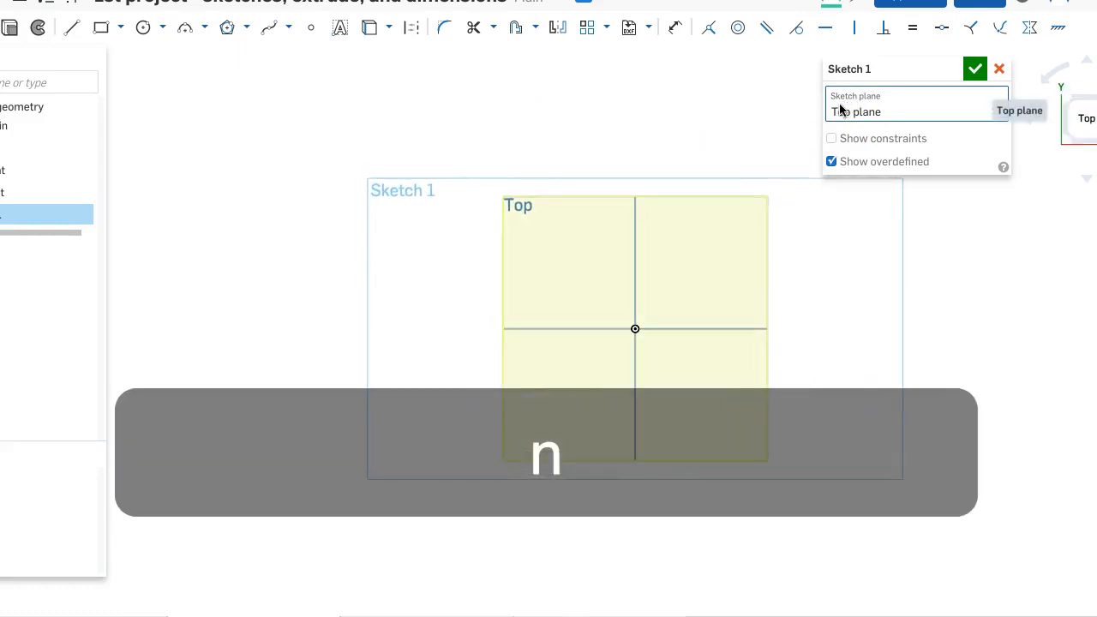
- Draw an open chain of five connected lines around the origin, leaving a gap on the left, with one vertex directly above the origin
{"action": "left_click", "coordinate": [725, 123]}
{"action": "scroll", "coordinate": [721, 127], "scroll_direction": "up", "scroll_amount": 3}
{"action": "scroll", "coordinate": [685, 207], "scroll_direction": "up", "scroll_amount": 1}
{"action": "middle_click_drag", "start_coordinate": [670, 216], "coordinate": [688, 87]}
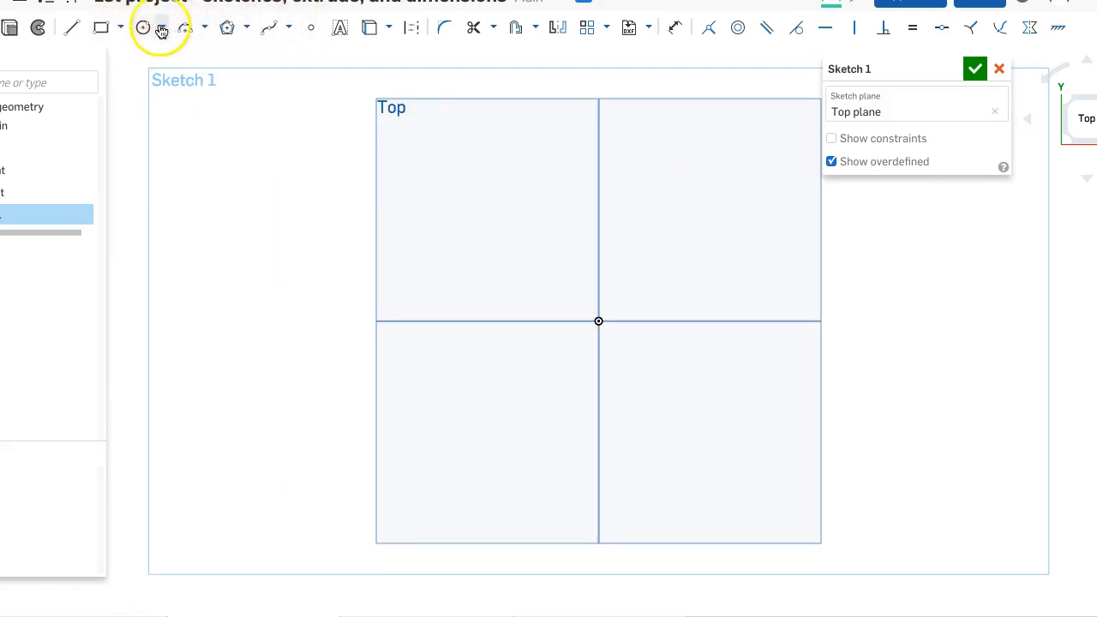
{"action": "left_click", "coordinate": [72, 27]}
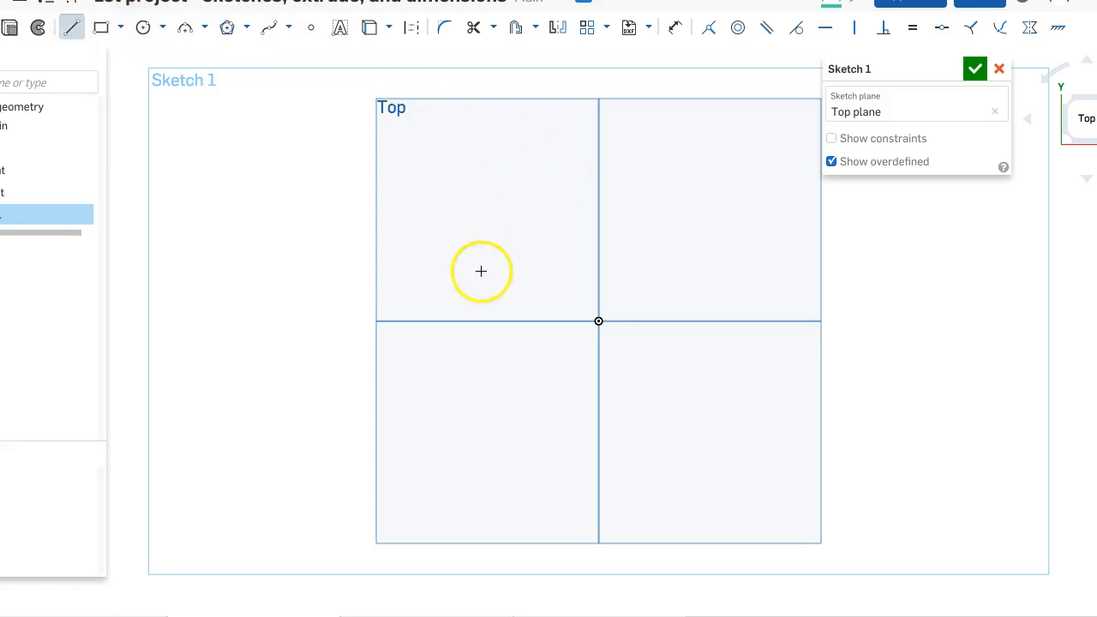
{"action": "left_click", "coordinate": [598, 197]}
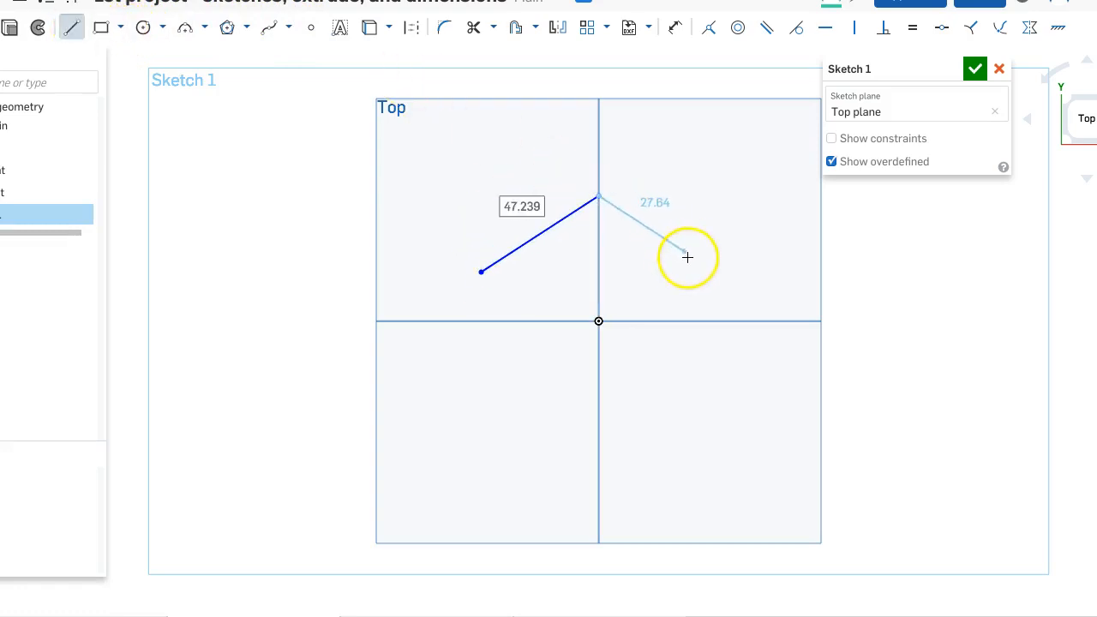
{"action": "left_click", "coordinate": [688, 256]}
{"action": "left_click", "coordinate": [714, 353]}
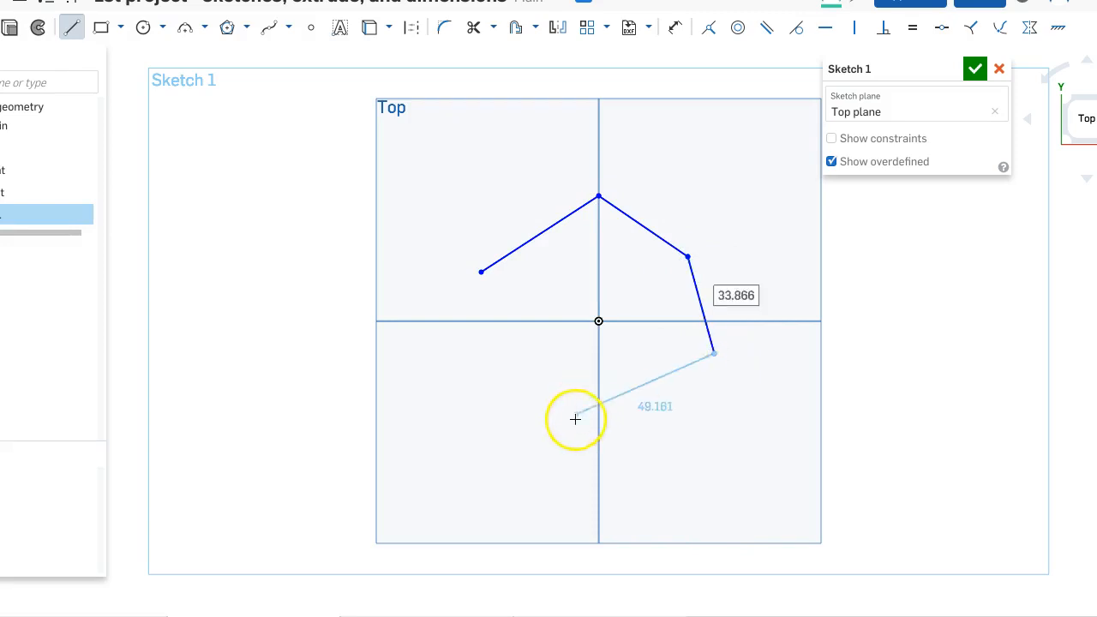
{"action": "left_click", "coordinate": [570, 430]}
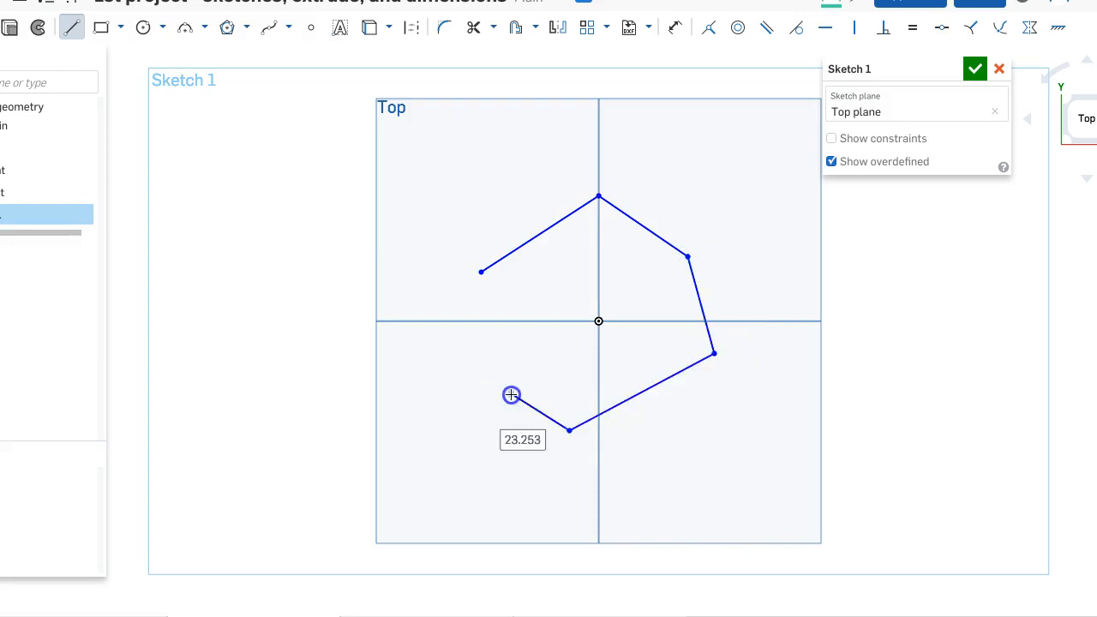
- Close the gap in the line chain with a spline through two intermediate points, joined to both open line ends
{"action": "left_click", "coordinate": [270, 34]}
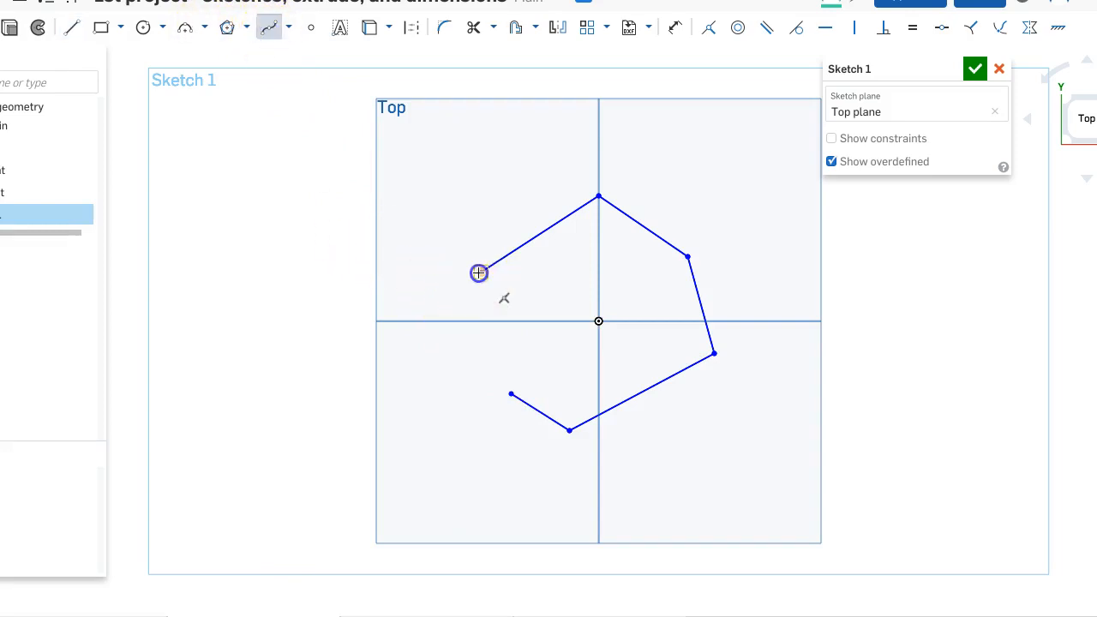
{"action": "left_click", "coordinate": [443, 341]}
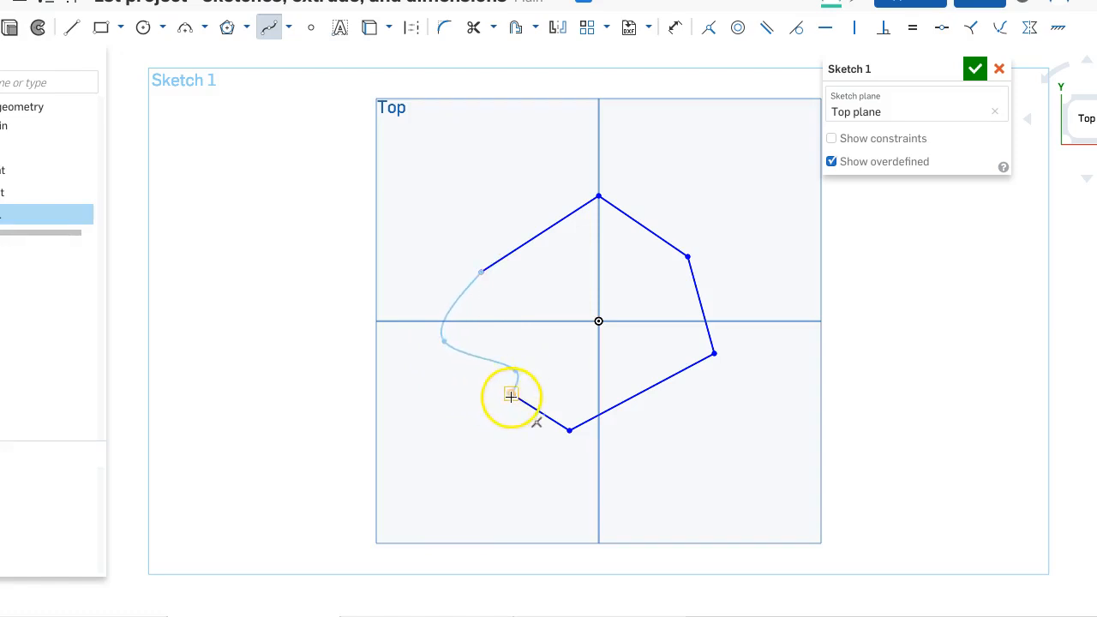
{"action": "left_click", "coordinate": [511, 397]}
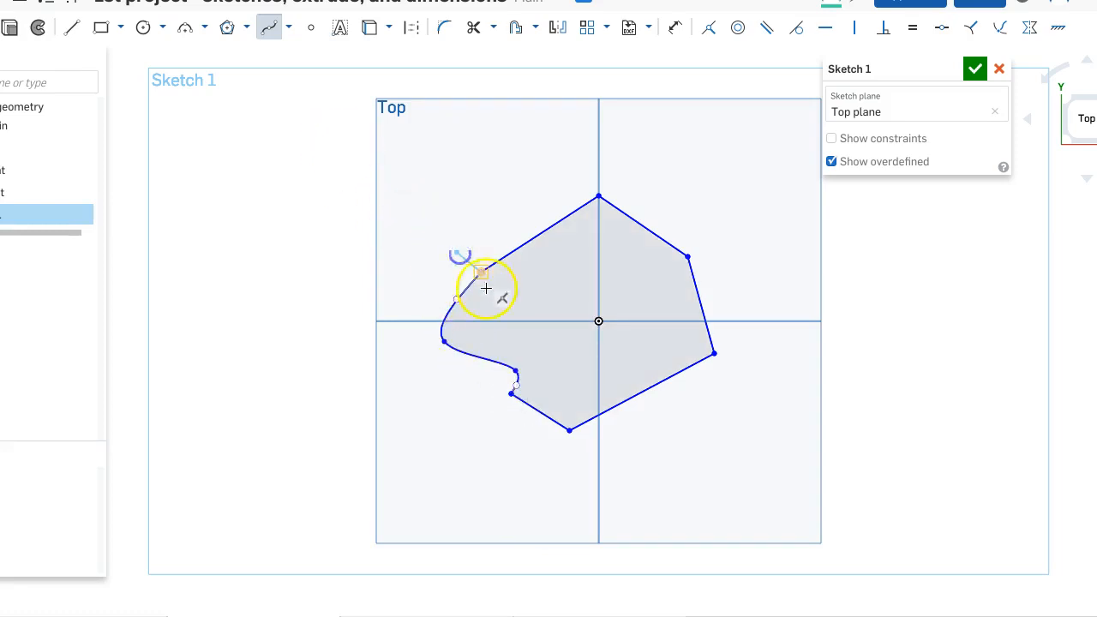
{"action": "key", "text": "Escape"}
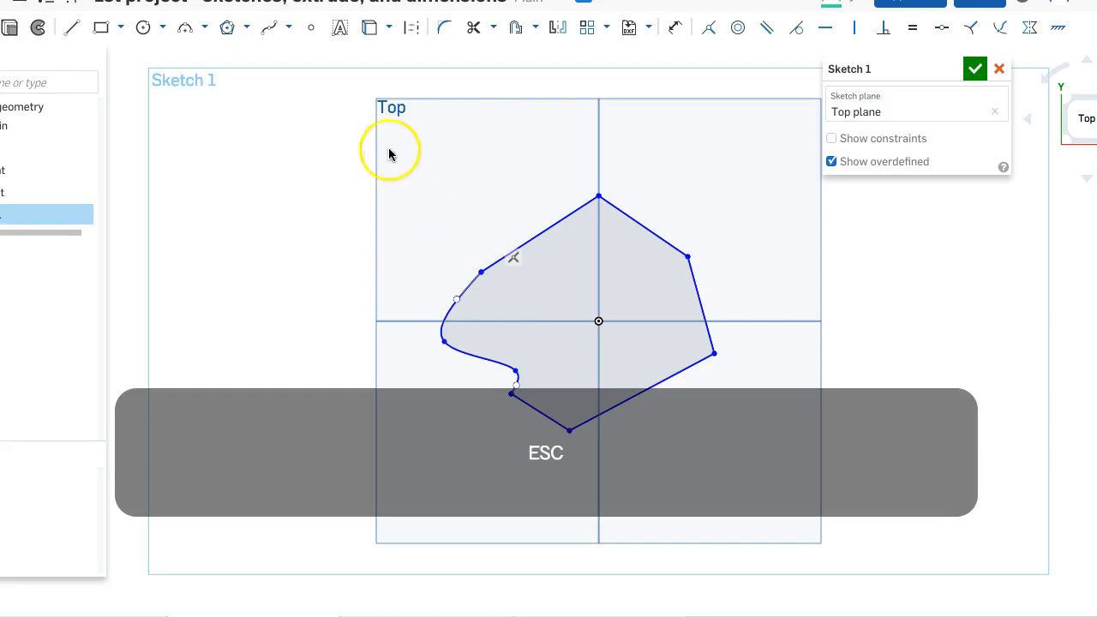
{"action": "left_click", "coordinate": [270, 31]}
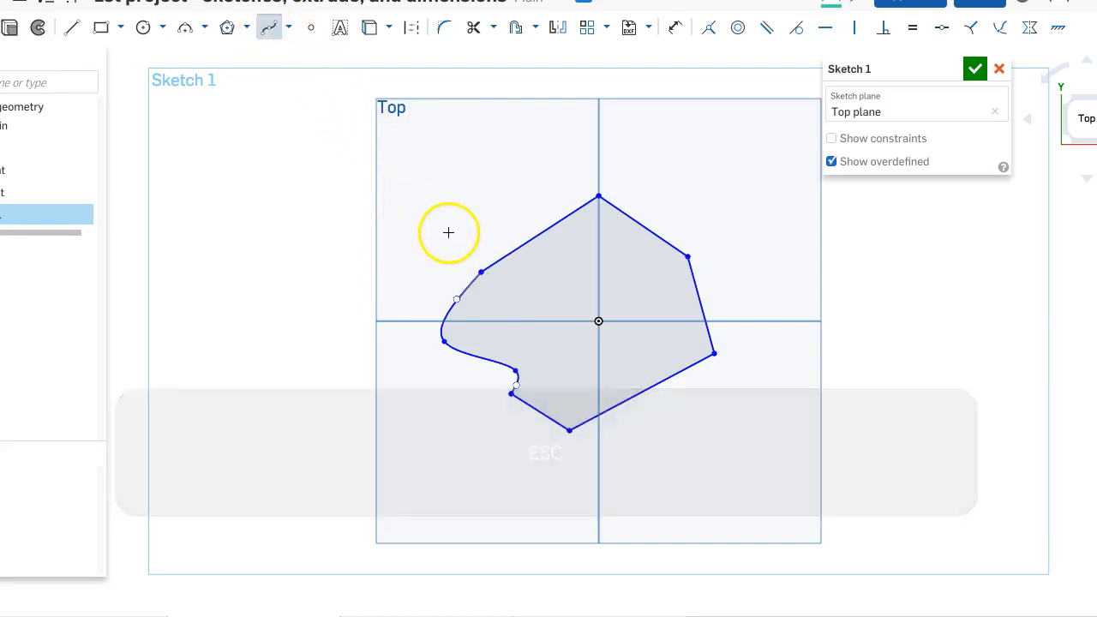
{"action": "key", "text": "Escape"}
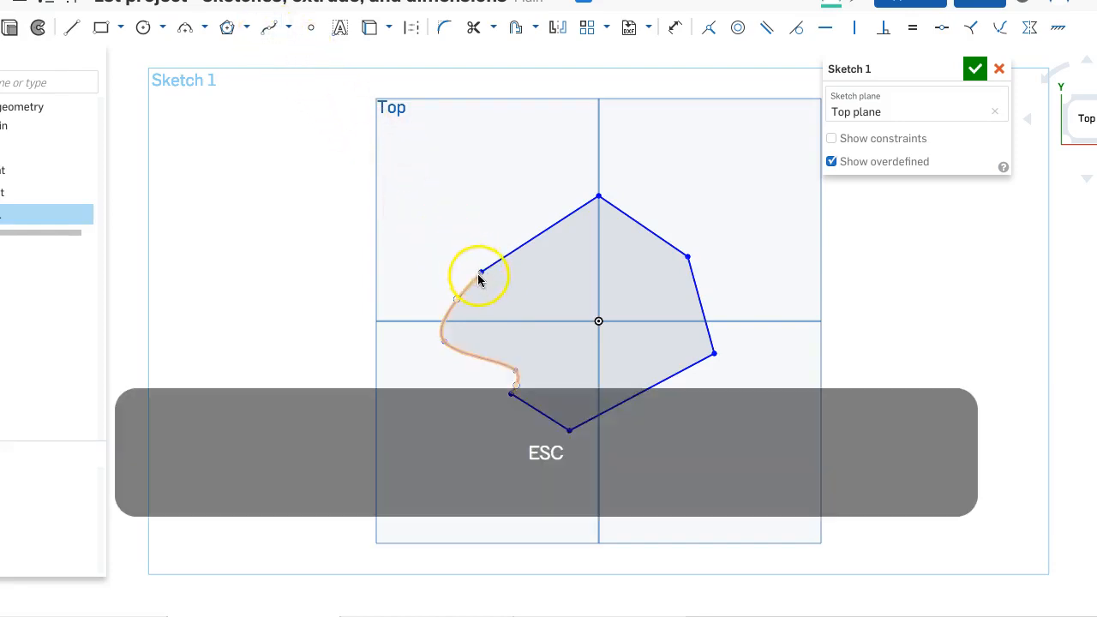
- Widen the spline by moving its upper end point, tangent handle and left intermediate point outward, and slide the profile's top vertex slightly upward
{"action": "left_click_drag", "start_coordinate": [474, 266], "coordinate": [418, 209]}
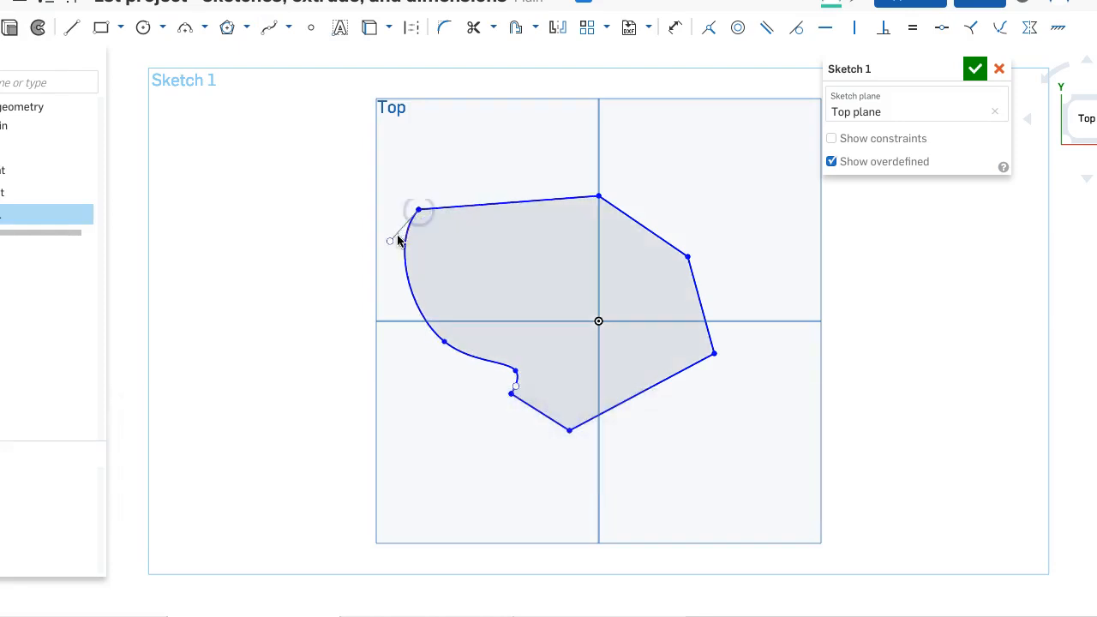
{"action": "left_click_drag", "start_coordinate": [390, 244], "coordinate": [363, 228]}
{"action": "mouse_move", "coordinate": [443, 343]}
{"action": "left_mouse_down"}
{"action": "mouse_move", "coordinate": [411, 386]}
{"action": "mouse_move", "coordinate": [423, 361]}
{"action": "left_mouse_up"}
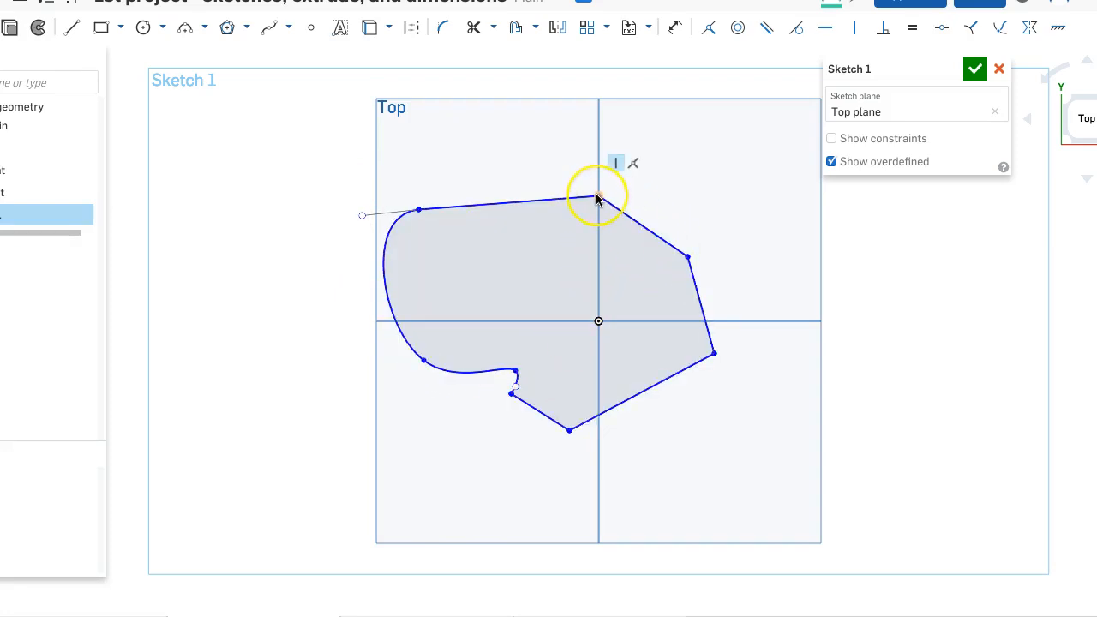
{"action": "left_click_drag", "start_coordinate": [598, 195], "coordinate": [601, 210]}
{"action": "left_click_drag", "start_coordinate": [603, 249], "coordinate": [598, 187]}
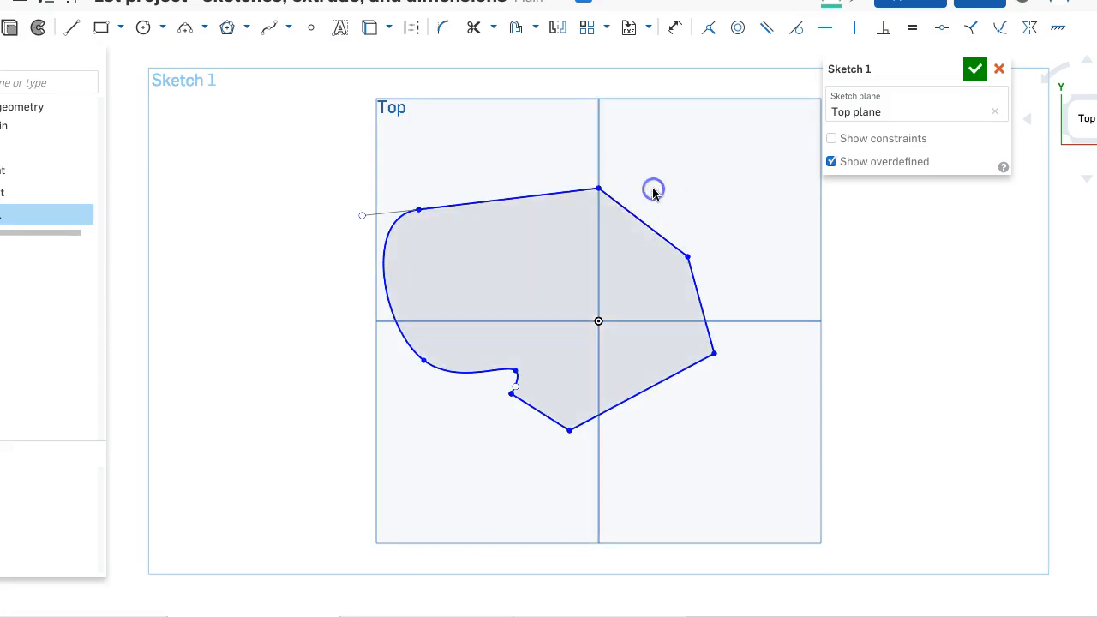
- Delete the vertical constraint between the profile's top vertex and the origin, and move that vertex down and off the vertical axis
{"action": "left_click", "coordinate": [584, 157]}
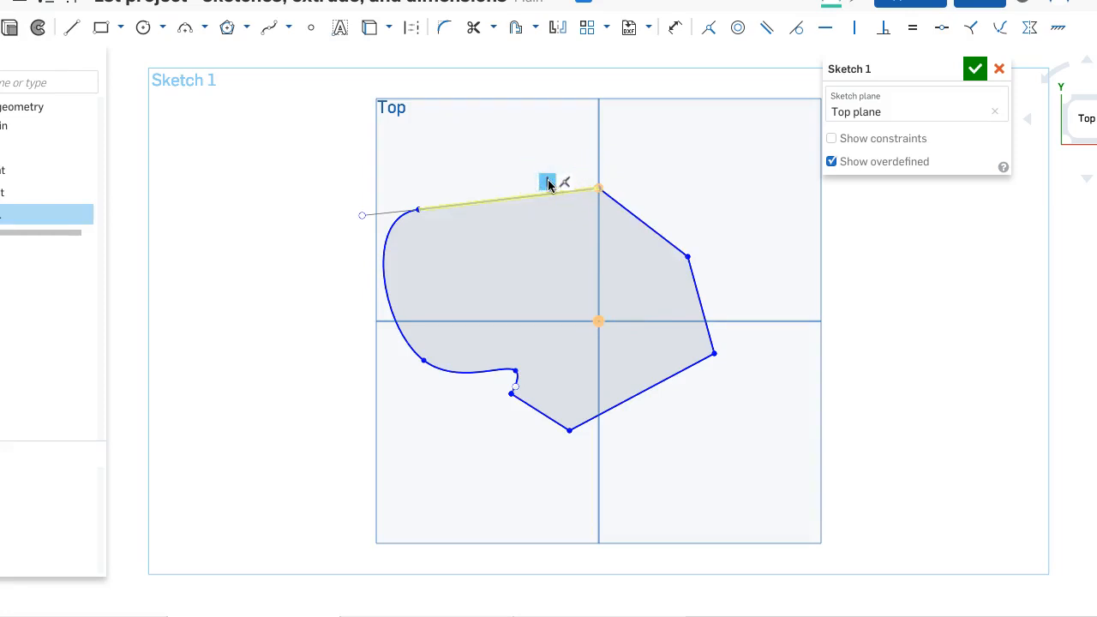
{"action": "key", "text": "BackSpace"}
{"action": "left_click", "coordinate": [575, 218]}
{"action": "left_click", "coordinate": [594, 188]}
{"action": "mouse_move", "coordinate": [594, 189]}
{"action": "left_mouse_down"}
{"action": "mouse_move", "coordinate": [656, 205]}
{"action": "mouse_move", "coordinate": [615, 235]}
{"action": "mouse_move", "coordinate": [566, 245]}
{"action": "mouse_move", "coordinate": [541, 208]}
{"action": "mouse_move", "coordinate": [597, 208]}
{"action": "left_mouse_up"}
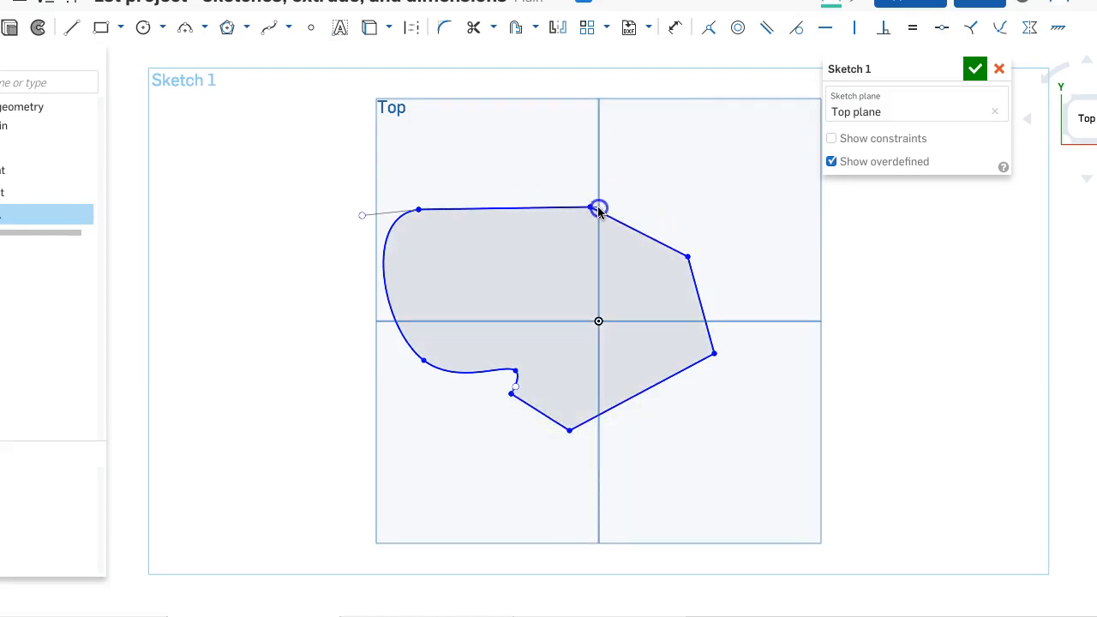
- Try moving the right end of the upper-left line up and to the left, and undo the moves
{"action": "left_click", "coordinate": [567, 199]}
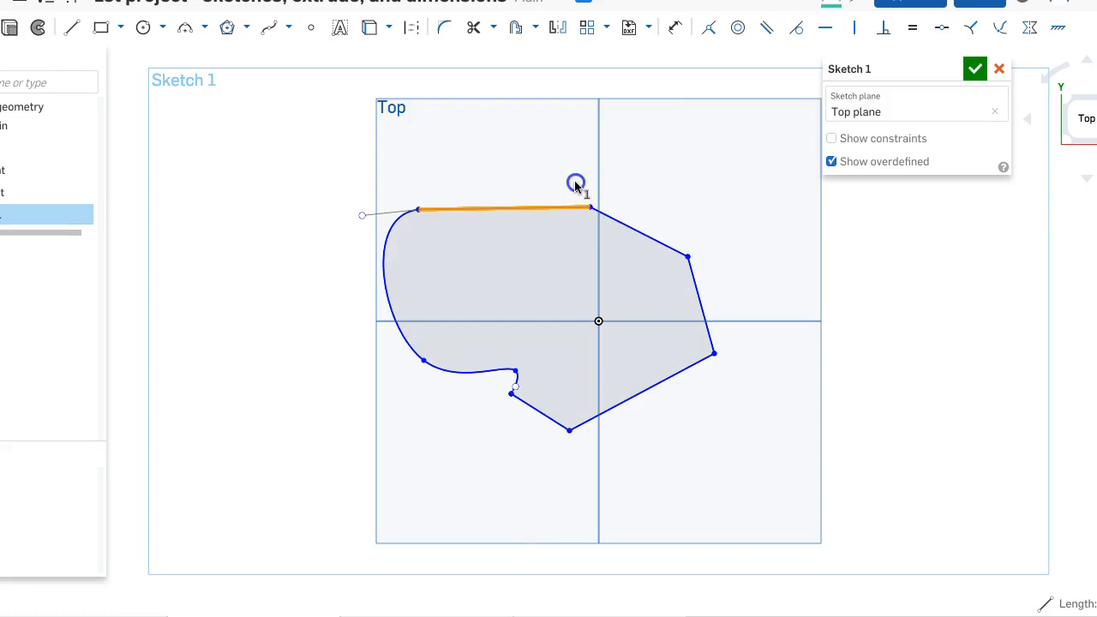
{"action": "left_click_drag", "start_coordinate": [590, 211], "coordinate": [566, 204]}
{"action": "left_click", "coordinate": [428, 204]}
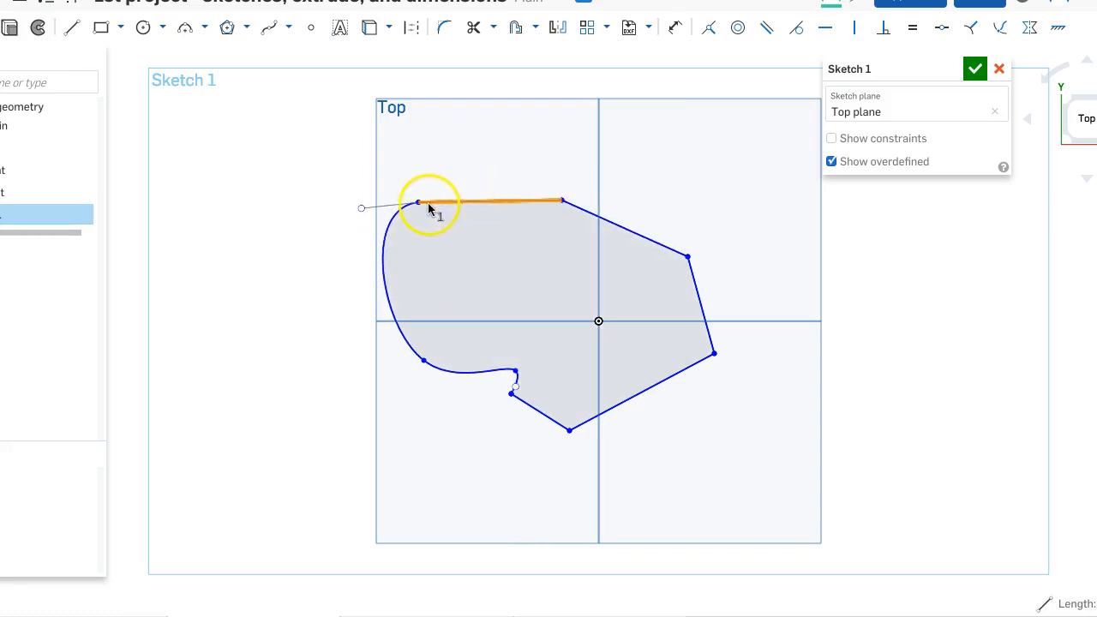
{"action": "key", "text": "super+z"}
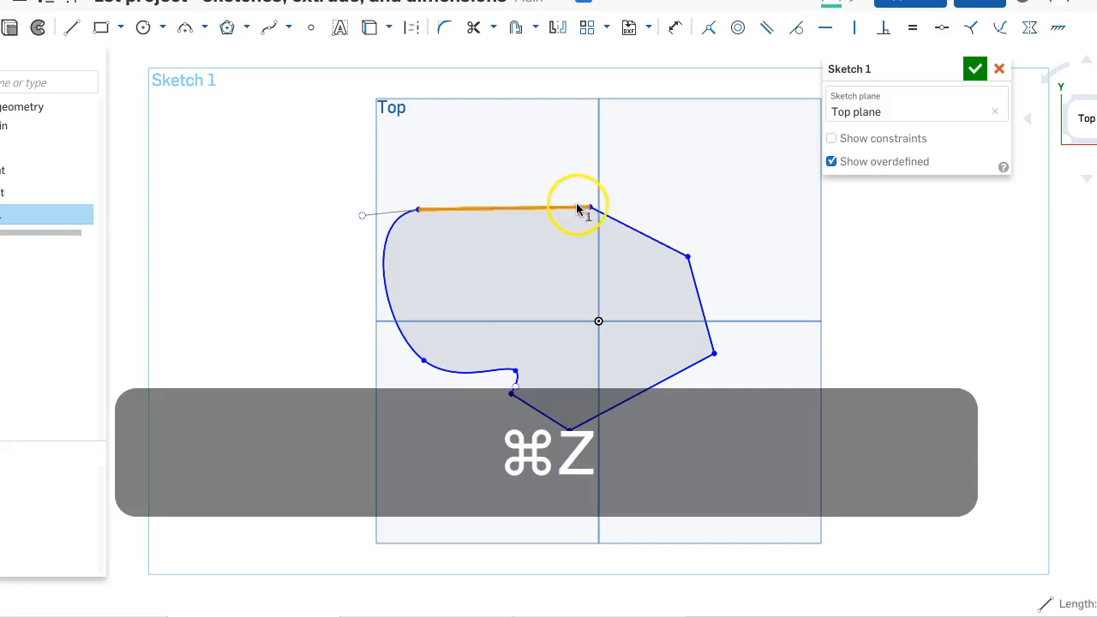
{"action": "left_click_drag", "start_coordinate": [590, 211], "coordinate": [564, 199]}
{"action": "key", "text": "super+z"}
{"action": "key", "text": "super+z"}
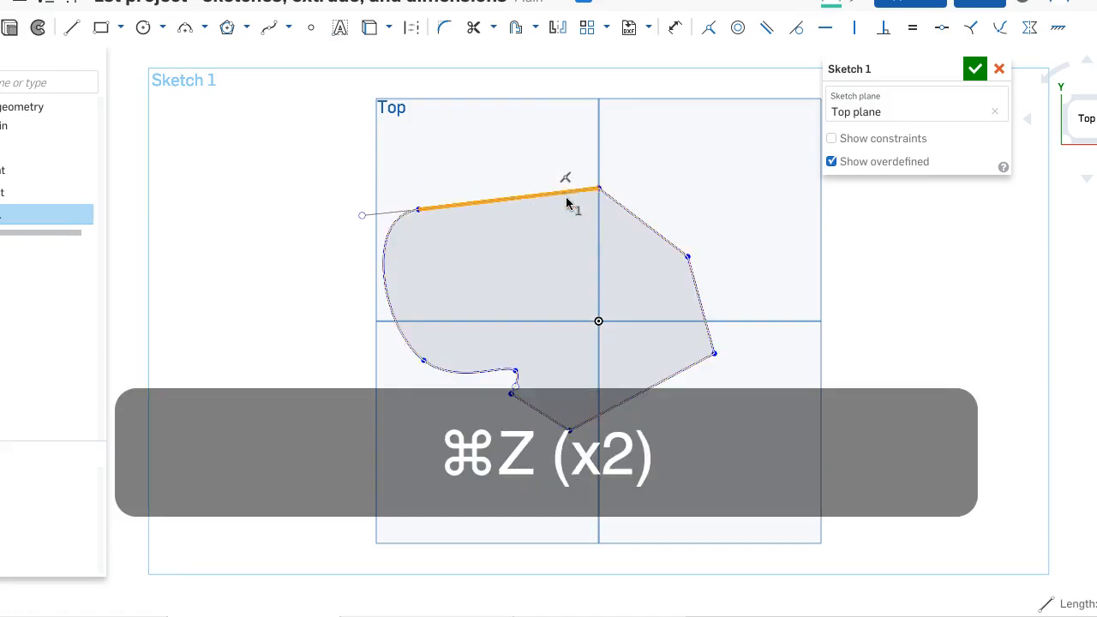
- Slide the profile's top vertex down and back up along the vertical axis so that the upper-left line slopes
{"action": "mouse_move", "coordinate": [595, 190]}
{"action": "left_mouse_down"}
{"action": "mouse_move", "coordinate": [570, 187]}
{"action": "mouse_move", "coordinate": [568, 224]}
{"action": "mouse_move", "coordinate": [604, 190]}
{"action": "mouse_move", "coordinate": [653, 220]}
{"action": "mouse_move", "coordinate": [632, 243]}
{"action": "mouse_move", "coordinate": [583, 221]}
{"action": "mouse_move", "coordinate": [600, 215]}
{"action": "mouse_move", "coordinate": [605, 325]}
{"action": "mouse_move", "coordinate": [591, 248]}
{"action": "mouse_move", "coordinate": [546, 212]}
{"action": "mouse_move", "coordinate": [599, 227]}
{"action": "left_mouse_up"}
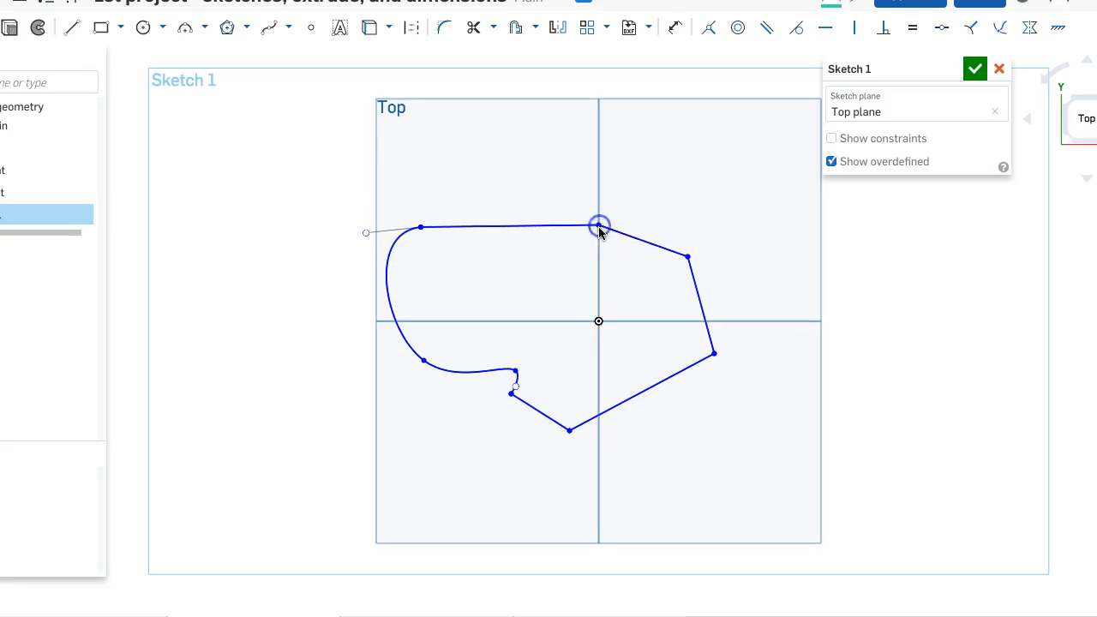
{"action": "left_click_drag", "start_coordinate": [599, 224], "coordinate": [581, 196]}
{"action": "left_click", "coordinate": [607, 290]}
- Move the two lower vertices of the profile so that the bottom line is roughly level
{"action": "mouse_move", "coordinate": [569, 429]}
{"action": "left_mouse_down"}
{"action": "mouse_move", "coordinate": [606, 437]}
{"action": "mouse_move", "coordinate": [695, 402]}
{"action": "mouse_move", "coordinate": [687, 262]}
{"action": "mouse_move", "coordinate": [687, 418]}
{"action": "mouse_move", "coordinate": [634, 423]}
{"action": "mouse_move", "coordinate": [639, 405]}
{"action": "left_mouse_up"}
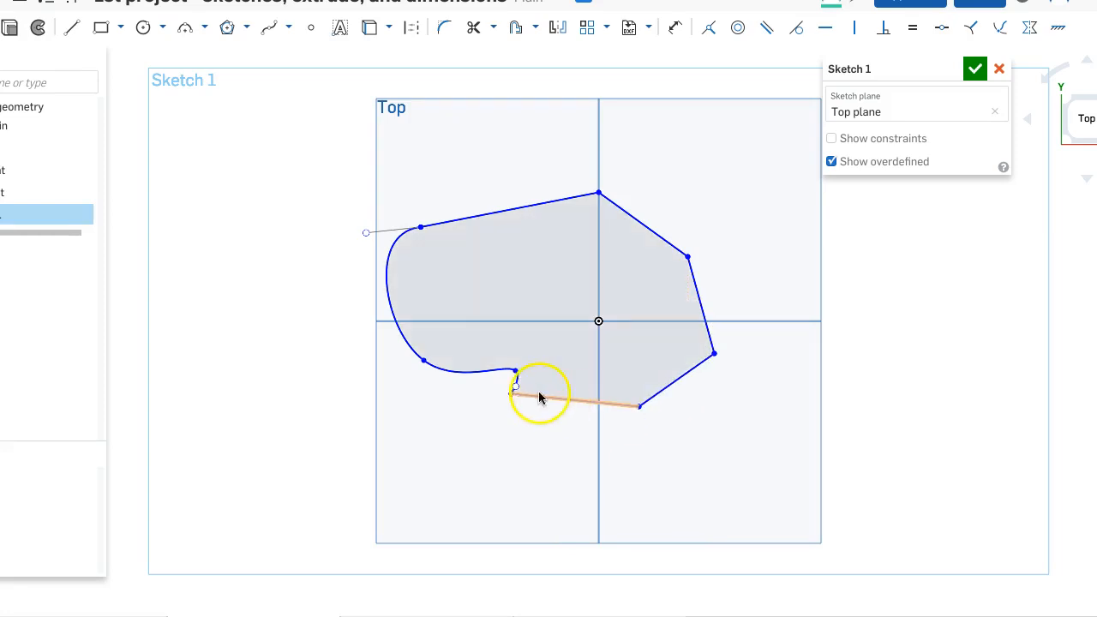
{"action": "mouse_move", "coordinate": [508, 409]}
{"action": "left_mouse_down"}
{"action": "mouse_move", "coordinate": [526, 443]}
{"action": "mouse_move", "coordinate": [548, 384]}
{"action": "mouse_move", "coordinate": [510, 407]}
{"action": "left_mouse_up"}
{"action": "left_click", "coordinate": [574, 285]}
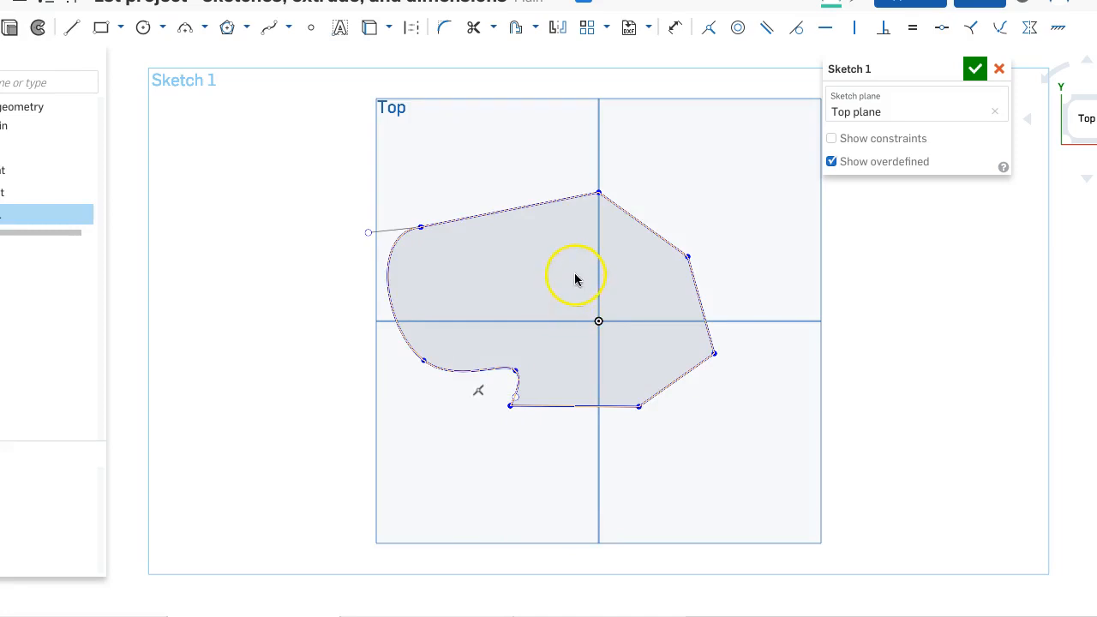
- Apply a horizontal constraint to the upper-left line and shift its right vertex slightly to test it
{"action": "left_click", "coordinate": [538, 206]}
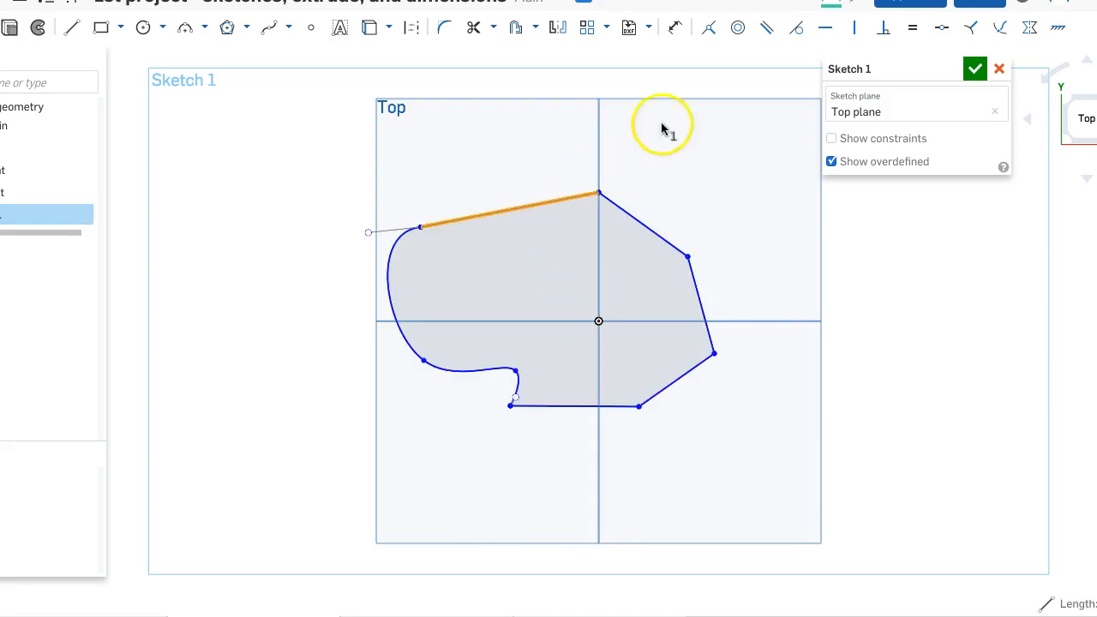
{"action": "left_click", "coordinate": [820, 30]}
{"action": "mouse_move", "coordinate": [600, 195]}
{"action": "left_mouse_down"}
{"action": "mouse_move", "coordinate": [599, 222]}
{"action": "mouse_move", "coordinate": [612, 175]}
{"action": "mouse_move", "coordinate": [610, 201]}
{"action": "left_mouse_up"}
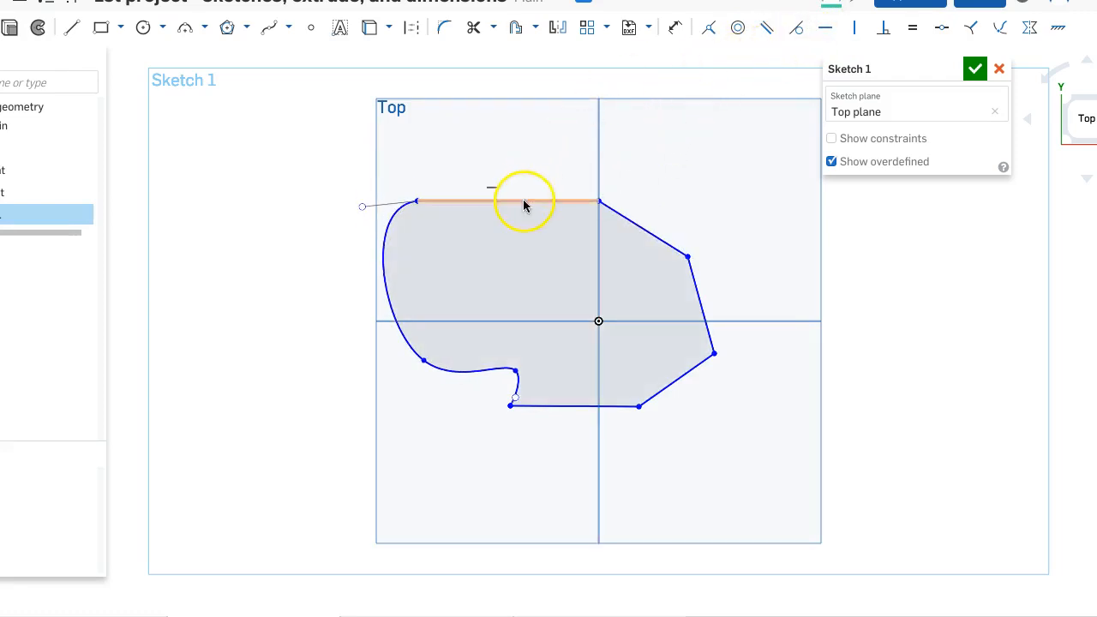
{"action": "left_click", "coordinate": [491, 186]}
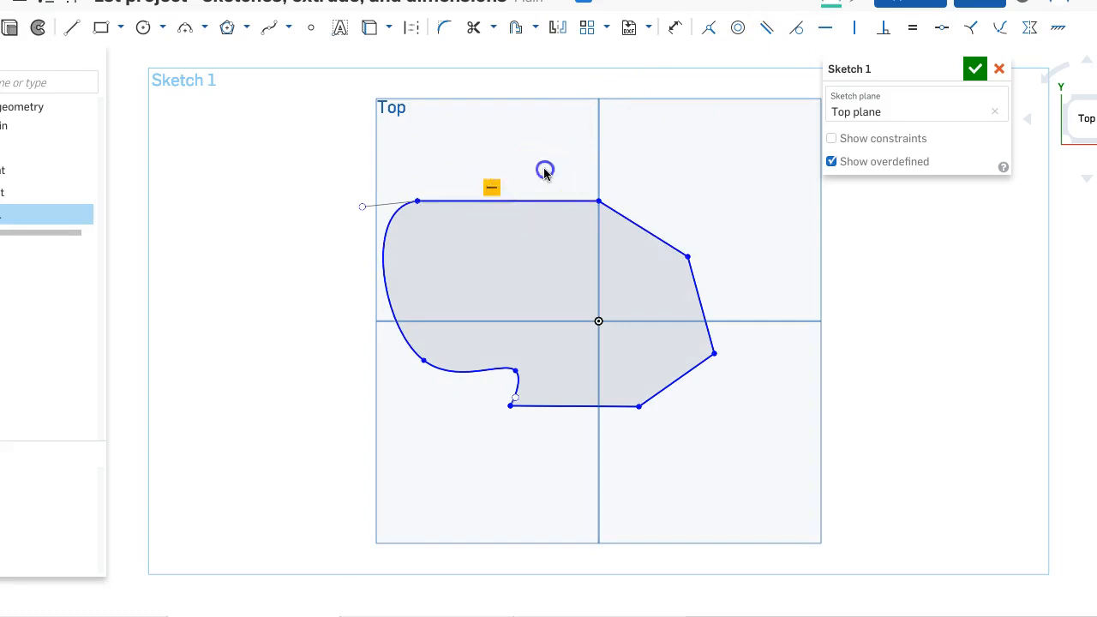
- Apply tangent constraints between the spline and the top line, and between the spline's lower end and the bottom line
{"action": "left_click", "coordinate": [797, 32]}
{"action": "left_click", "coordinate": [429, 202]}
{"action": "left_click", "coordinate": [395, 213]}
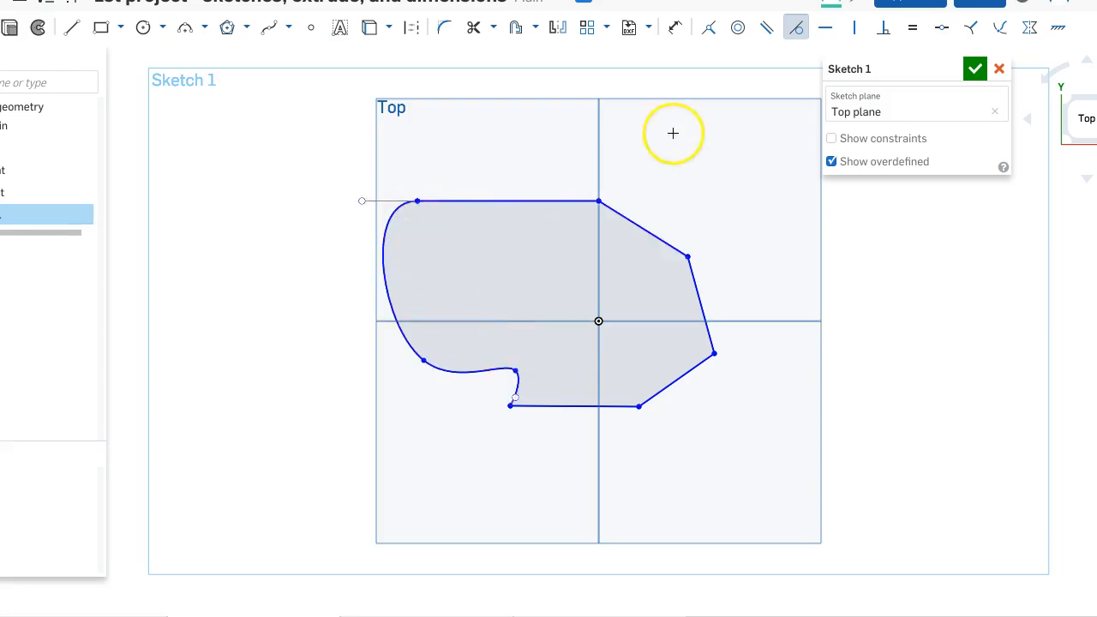
{"action": "left_click", "coordinate": [517, 387]}
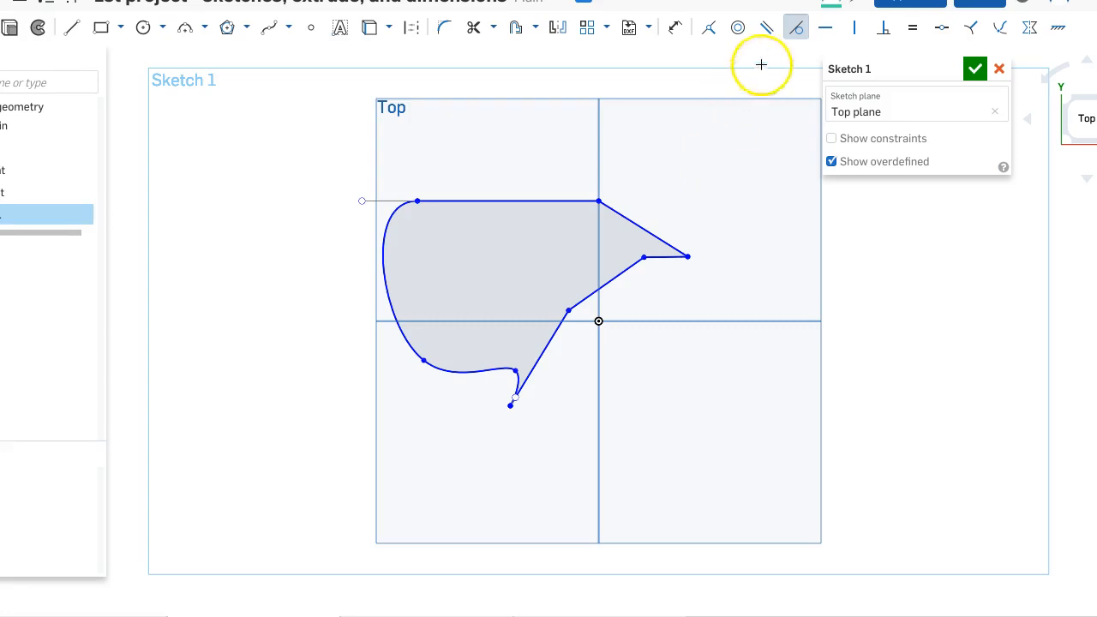
- Constrain the profile's short lower-right line parallel to the horizontal top line
{"action": "left_click", "coordinate": [769, 30]}
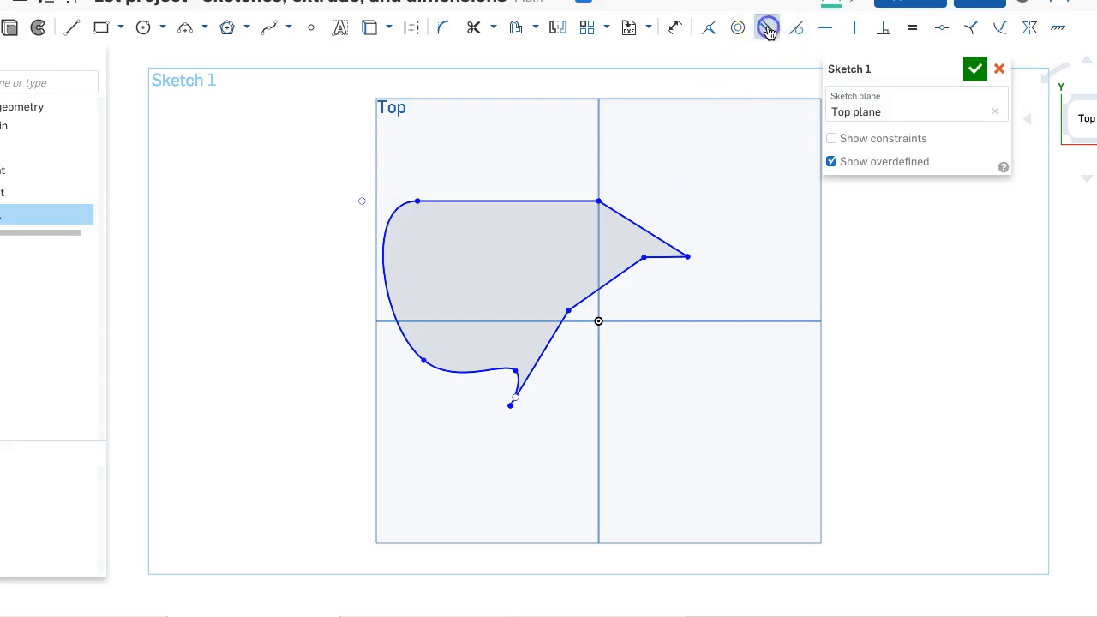
{"action": "left_click", "coordinate": [621, 276]}
{"action": "left_click", "coordinate": [578, 201]}
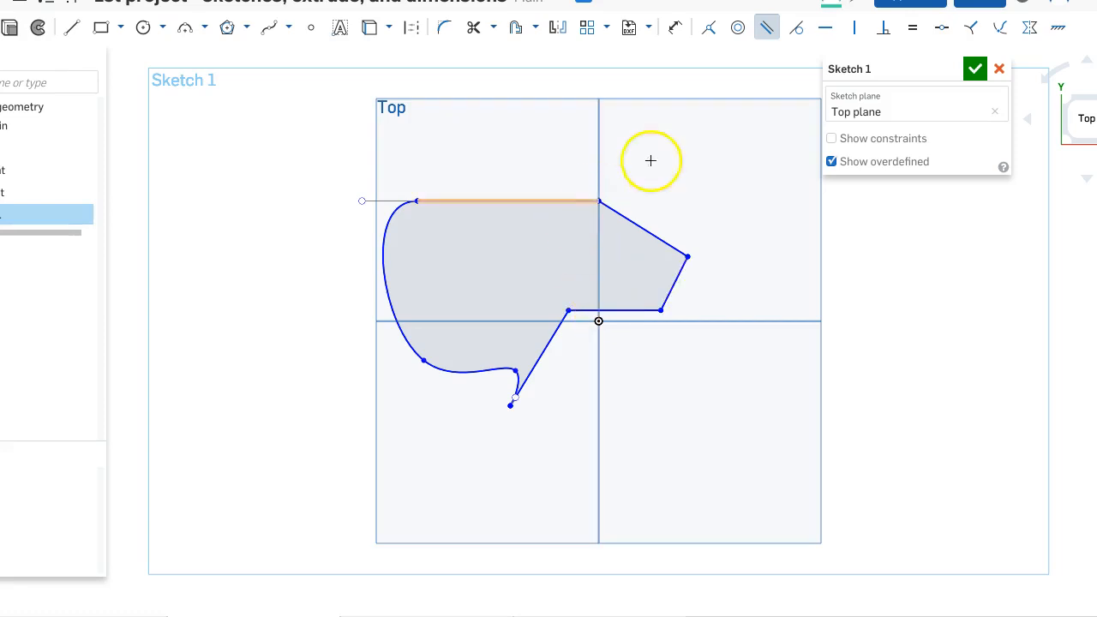
- Dimension the vertical distance between the top line and the line parallel to it, and set it to 40 mm
{"action": "left_click", "coordinate": [680, 30]}
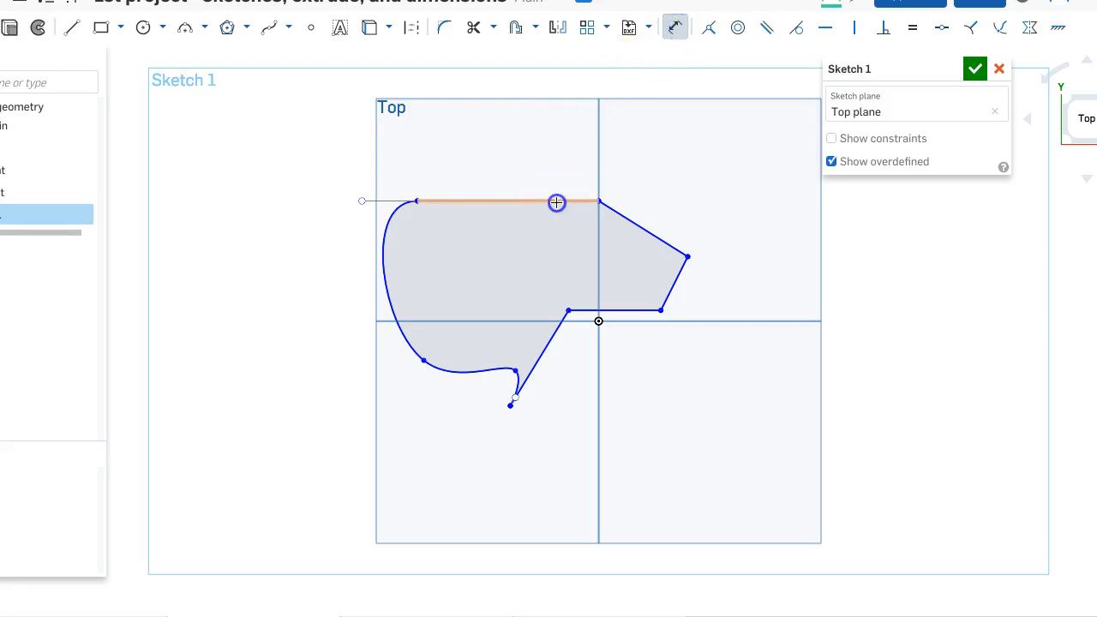
{"action": "left_click", "coordinate": [583, 310]}
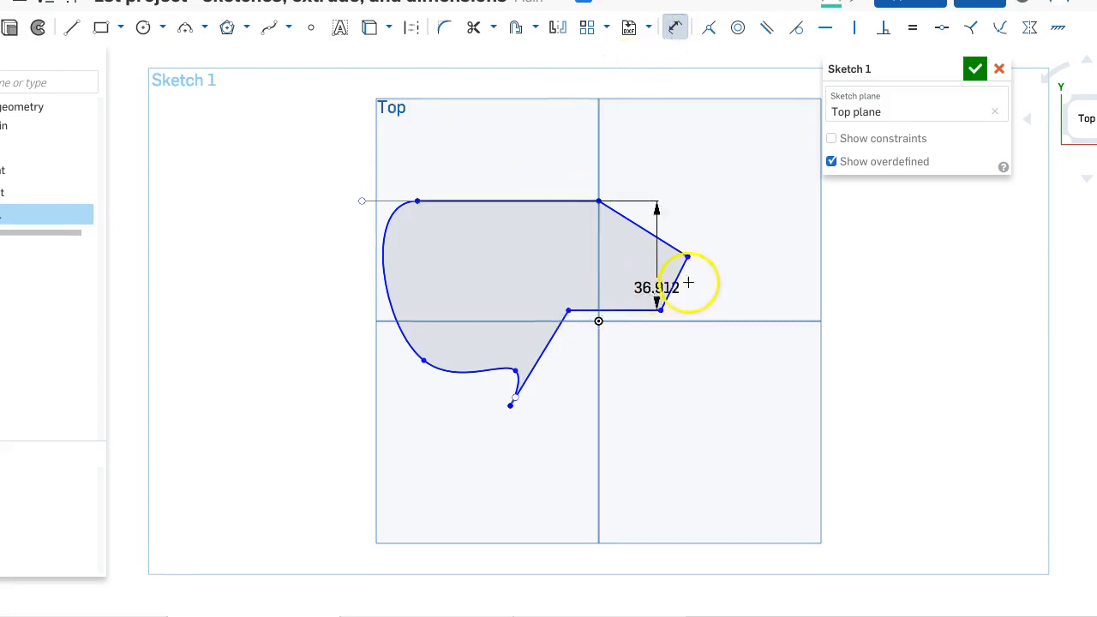
{"action": "left_click", "coordinate": [752, 271]}
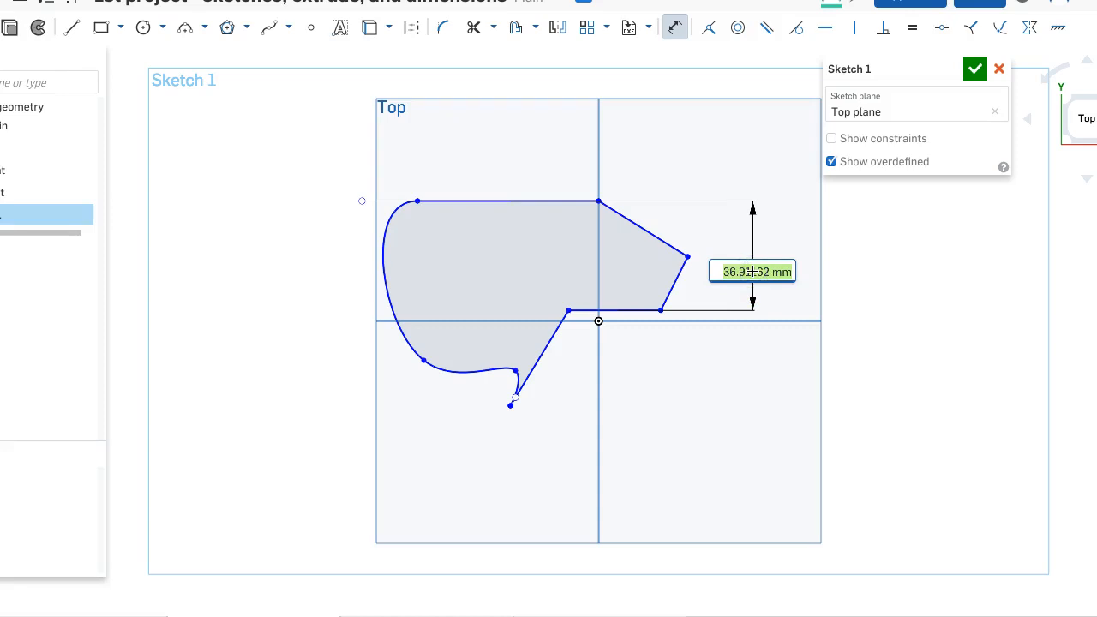
{"action": "type", "text": "40"}
{"action": "key", "text": "Return"}
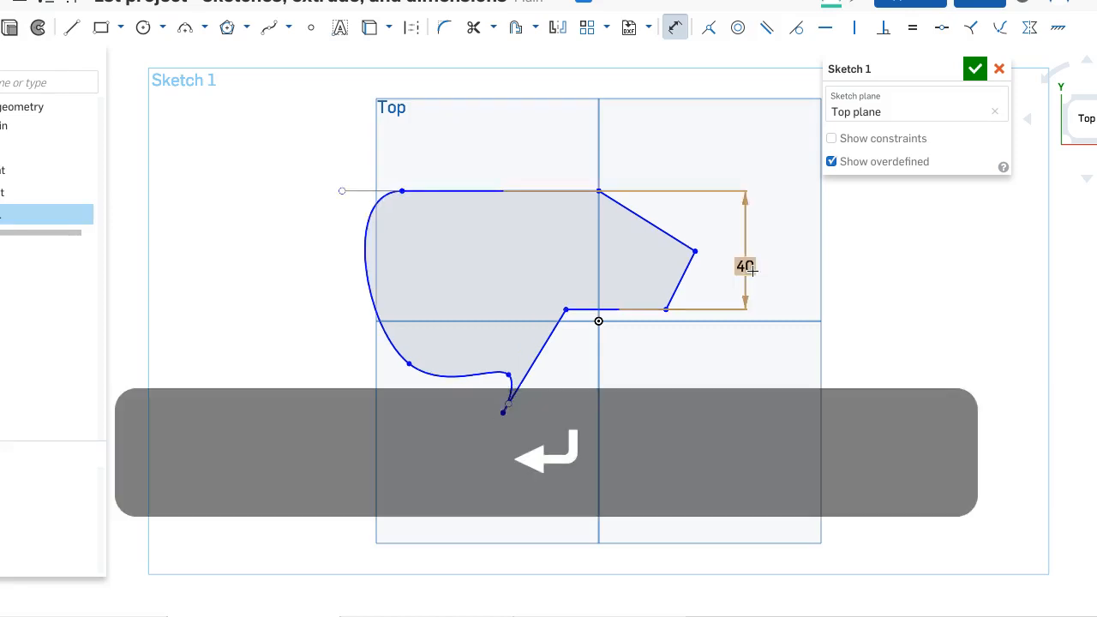
- Try to delete all sketch entities, and discard the whole sketch
{"action": "key", "text": "super+a"}
{"action": "key", "text": "super+BackSpace"}
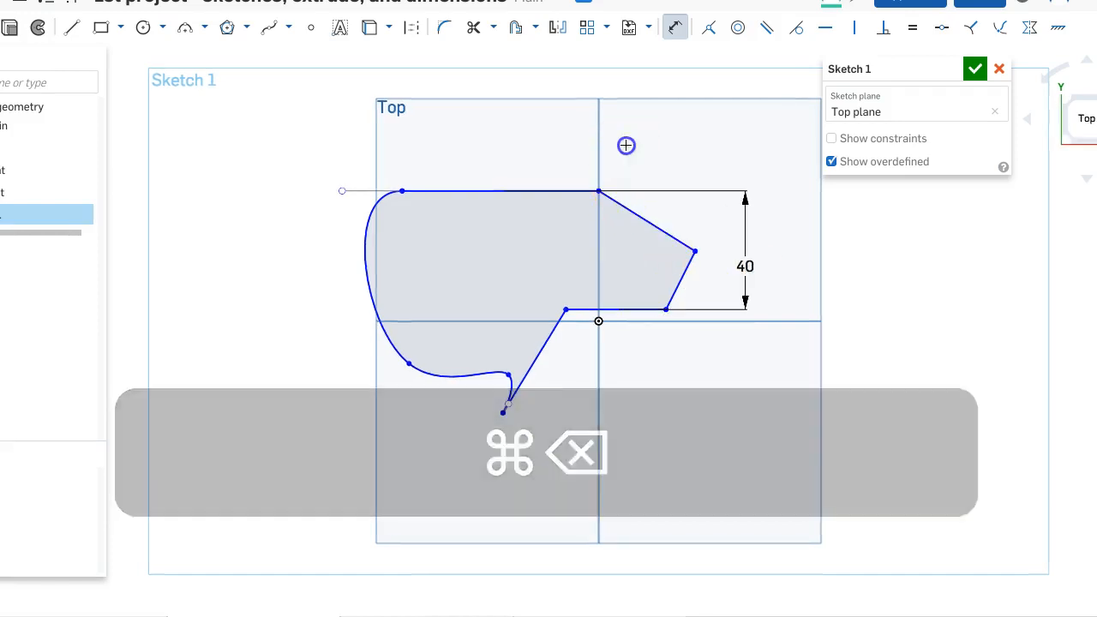
{"action": "key", "text": "super+a"}
{"action": "key", "text": "BackSpace"}
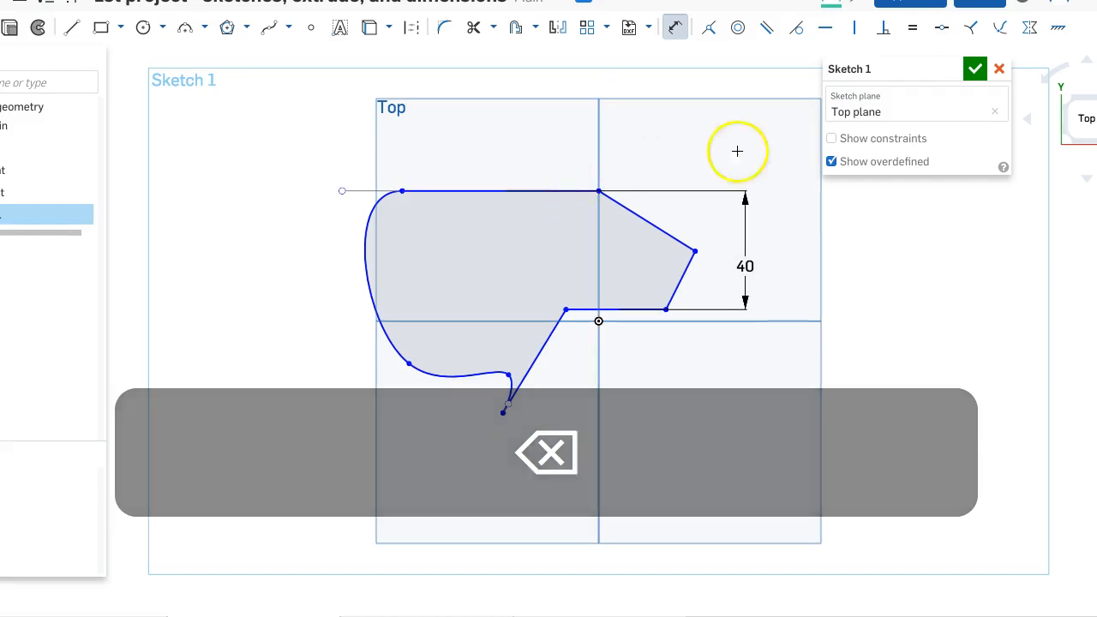
{"action": "left_click", "coordinate": [1000, 69]}
- Start a new sketch on the Top plane and draw an open chain of four lines around the origin, with sides about 52 and 53 mm
{"action": "left_click", "coordinate": [48, 26]}
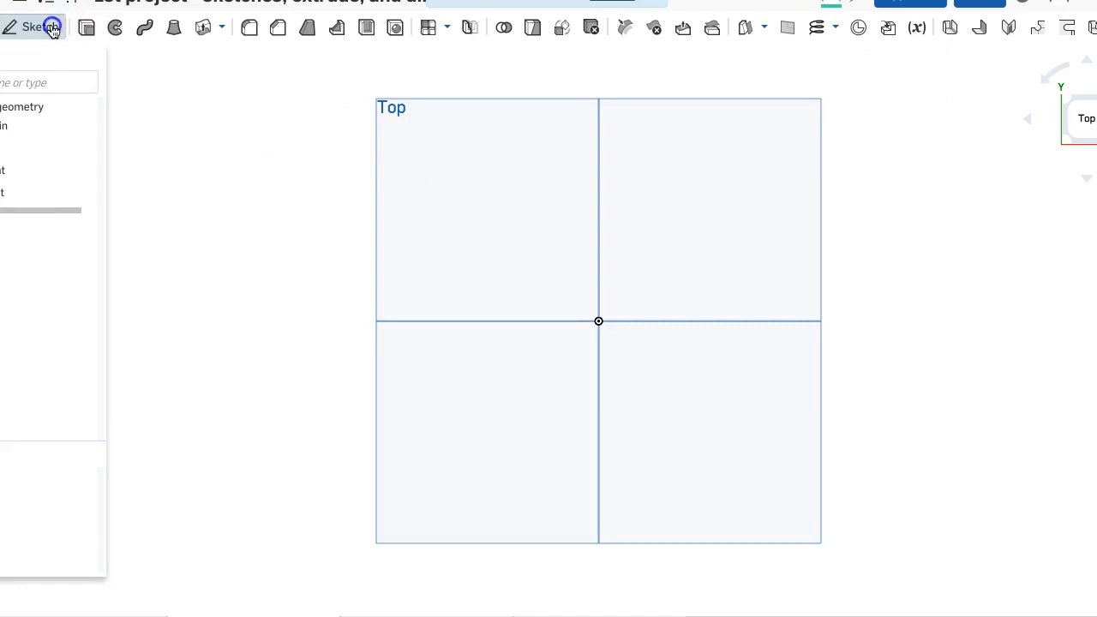
{"action": "left_click", "coordinate": [508, 183]}
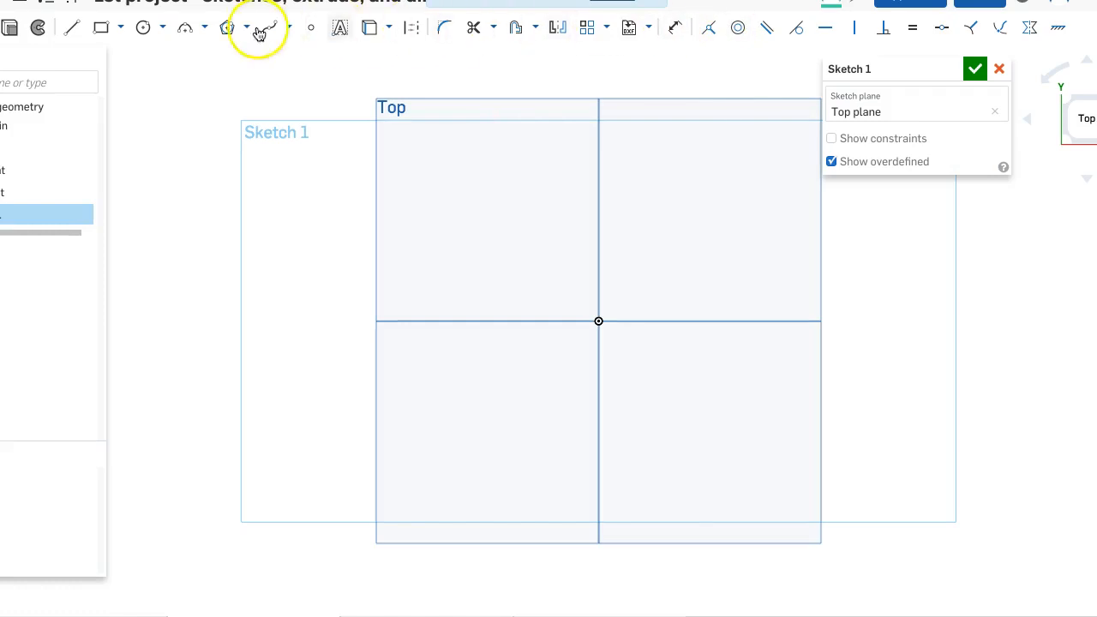
{"action": "left_click", "coordinate": [72, 28]}
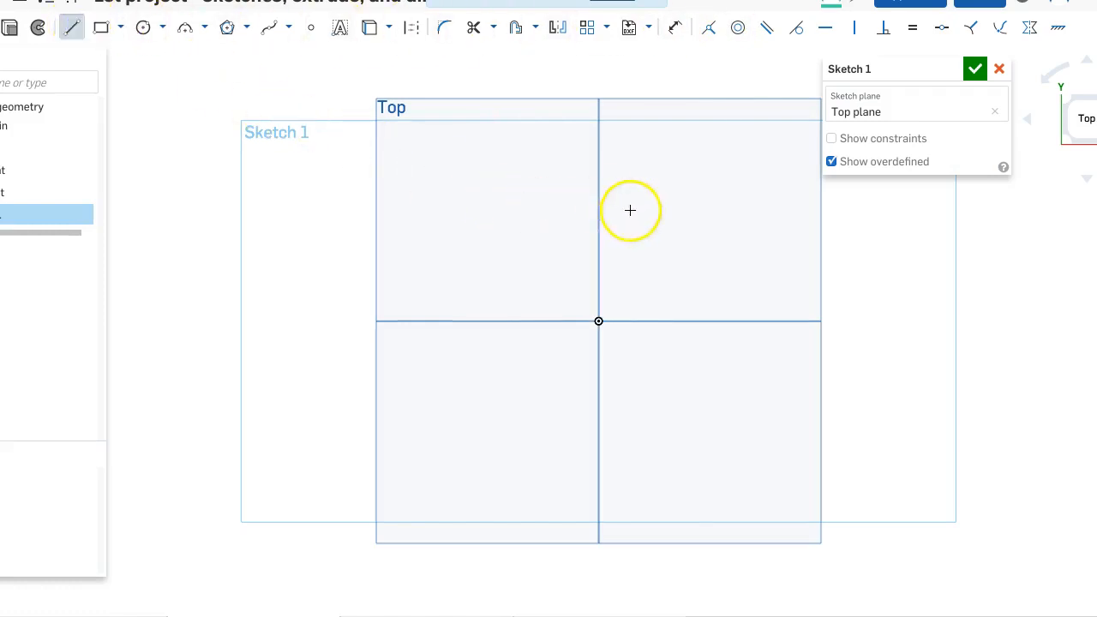
{"action": "left_click", "coordinate": [489, 238]}
{"action": "left_click", "coordinate": [517, 388]}
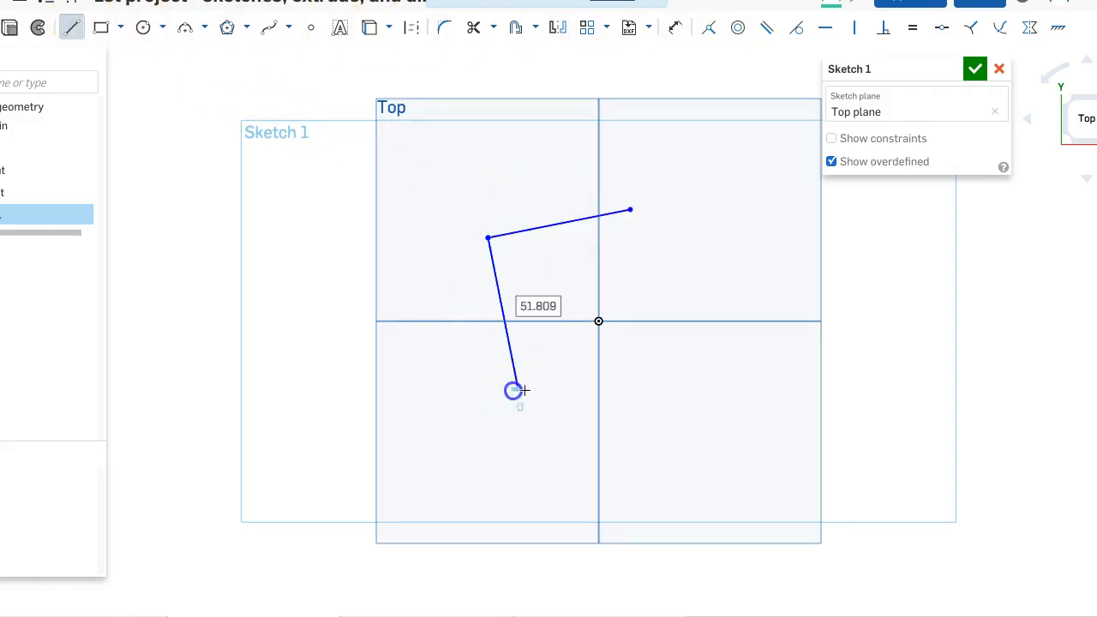
{"action": "left_click", "coordinate": [651, 400]}
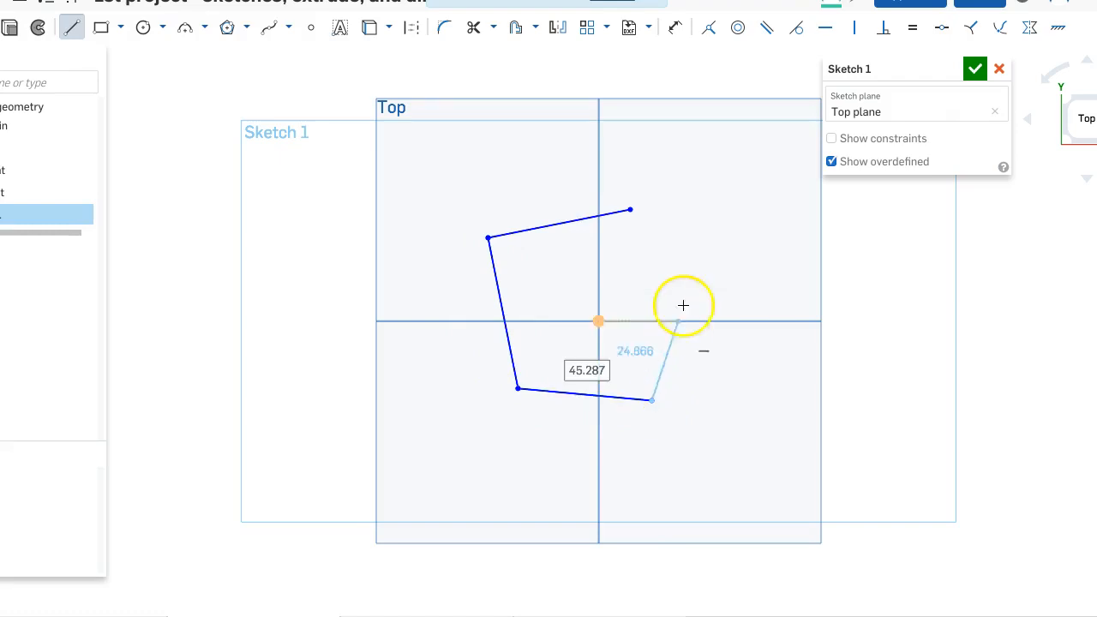
{"action": "left_click", "coordinate": [694, 250]}
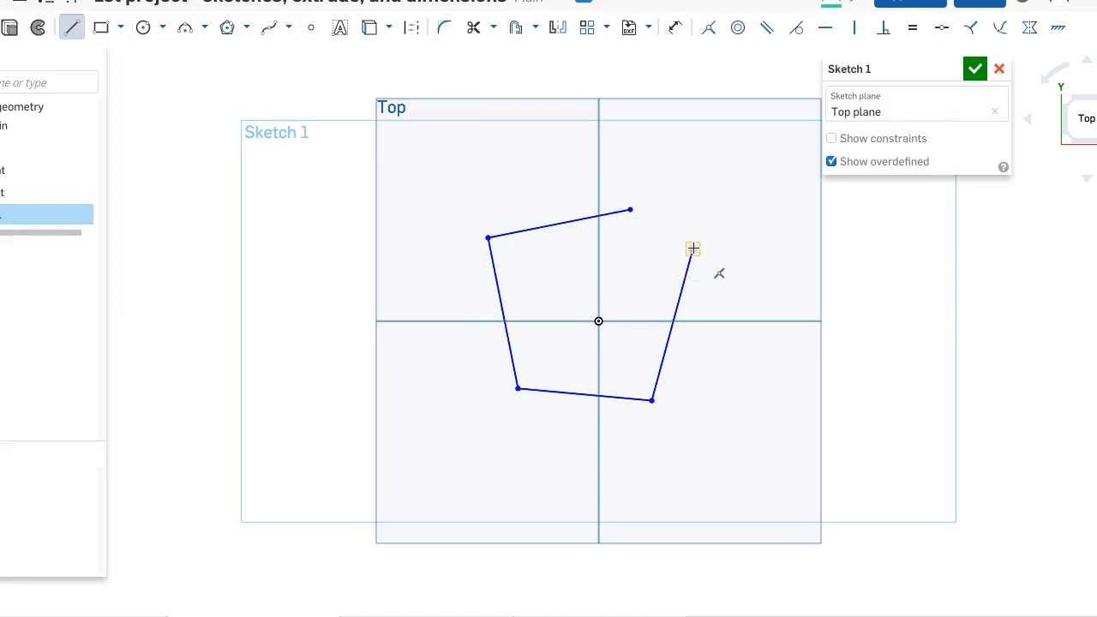
{"action": "left_click", "coordinate": [693, 248]}
{"action": "key", "text": "Escape"}
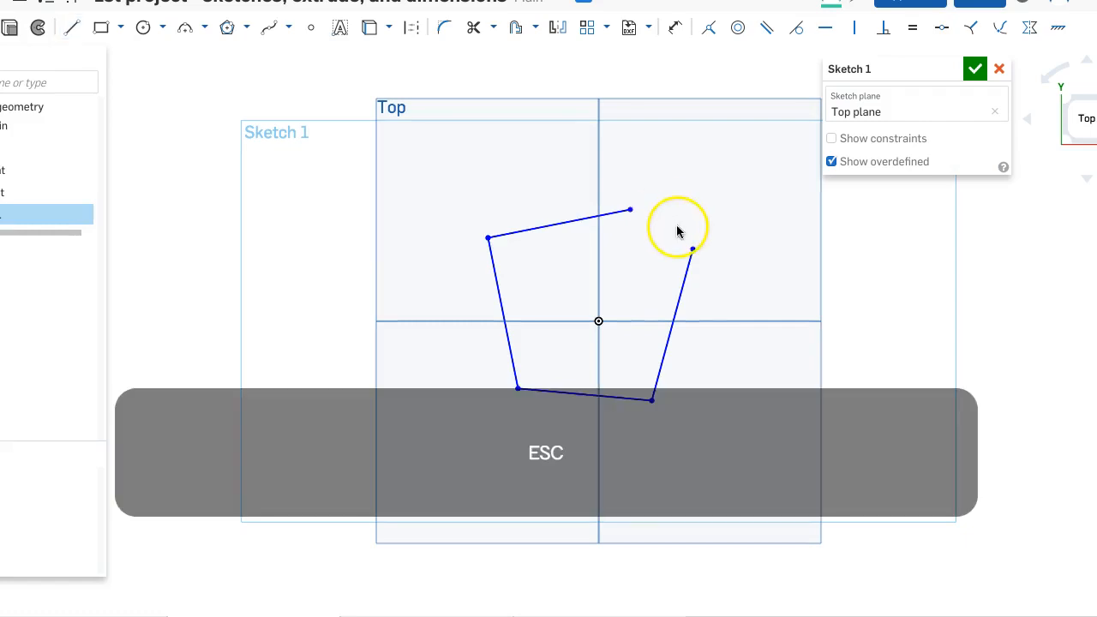
- Try joining the chain's two open endpoints with a coincident constraint, and undo it
{"action": "left_click", "coordinate": [693, 249]}
{"action": "left_click", "coordinate": [632, 209]}
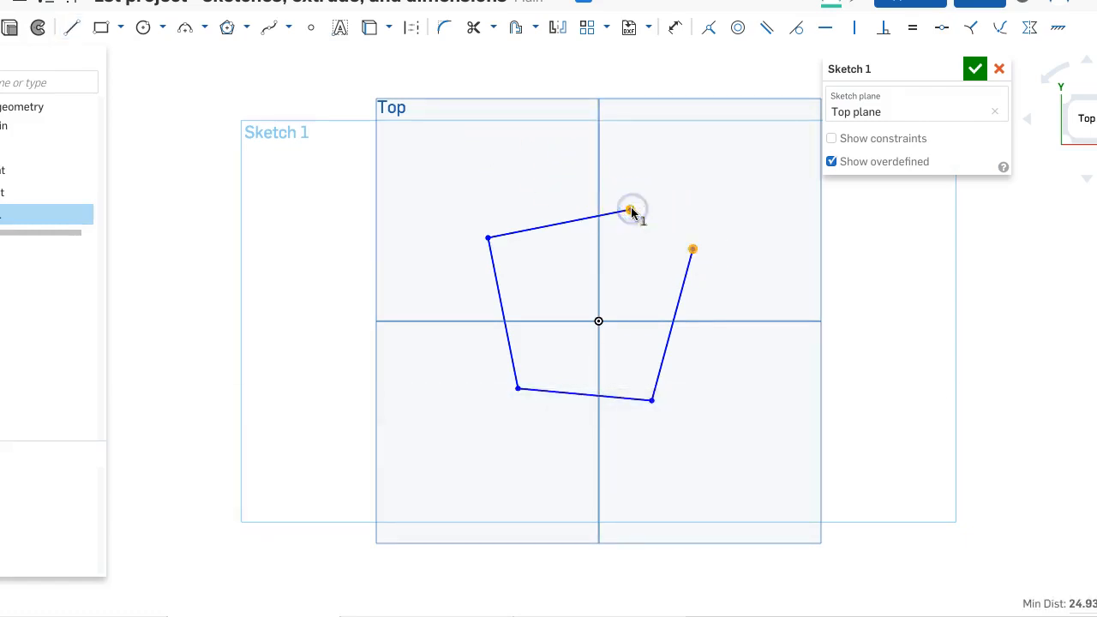
{"action": "left_click", "coordinate": [712, 34]}
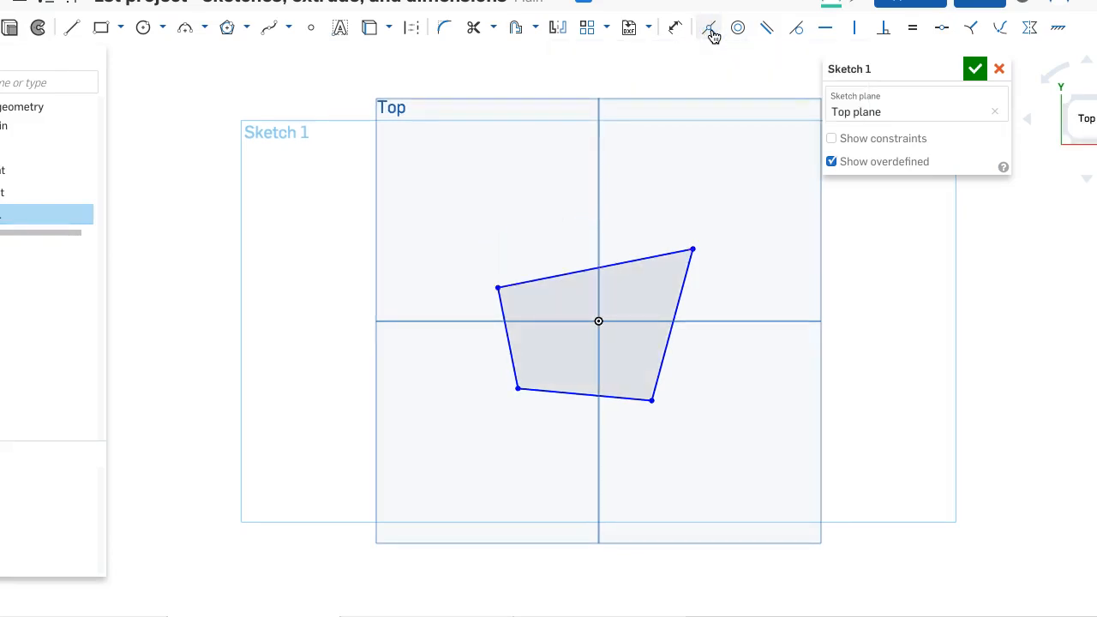
{"action": "left_click", "coordinate": [720, 55]}
{"action": "key", "text": "super+z"}
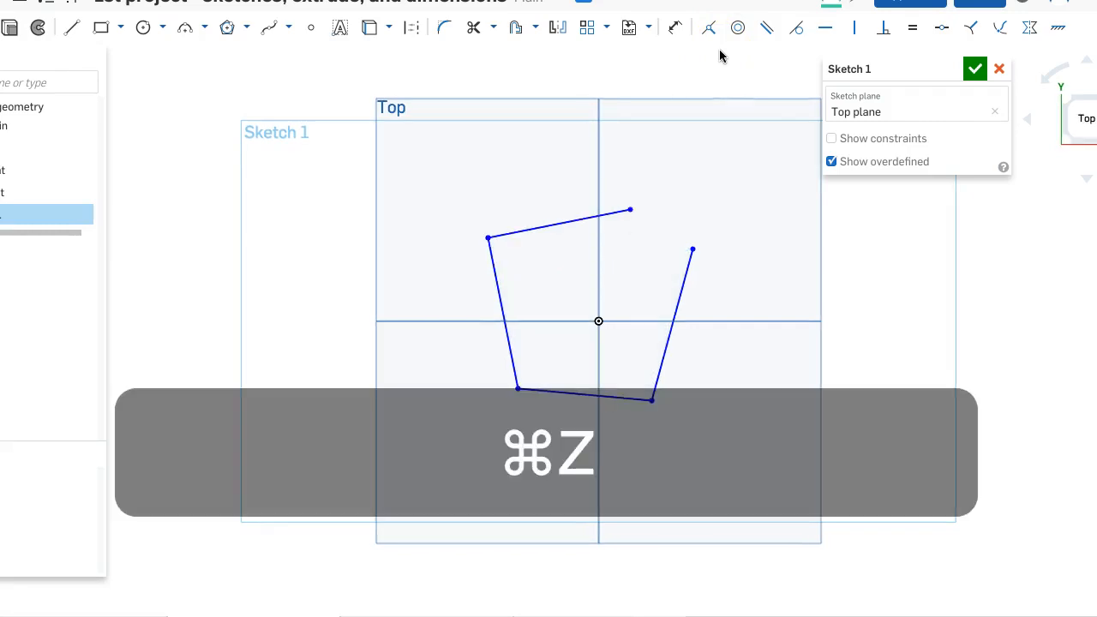
- Close the profile by making its two open endpoints coincident
{"action": "left_click", "coordinate": [692, 252]}
{"action": "left_click", "coordinate": [631, 210]}
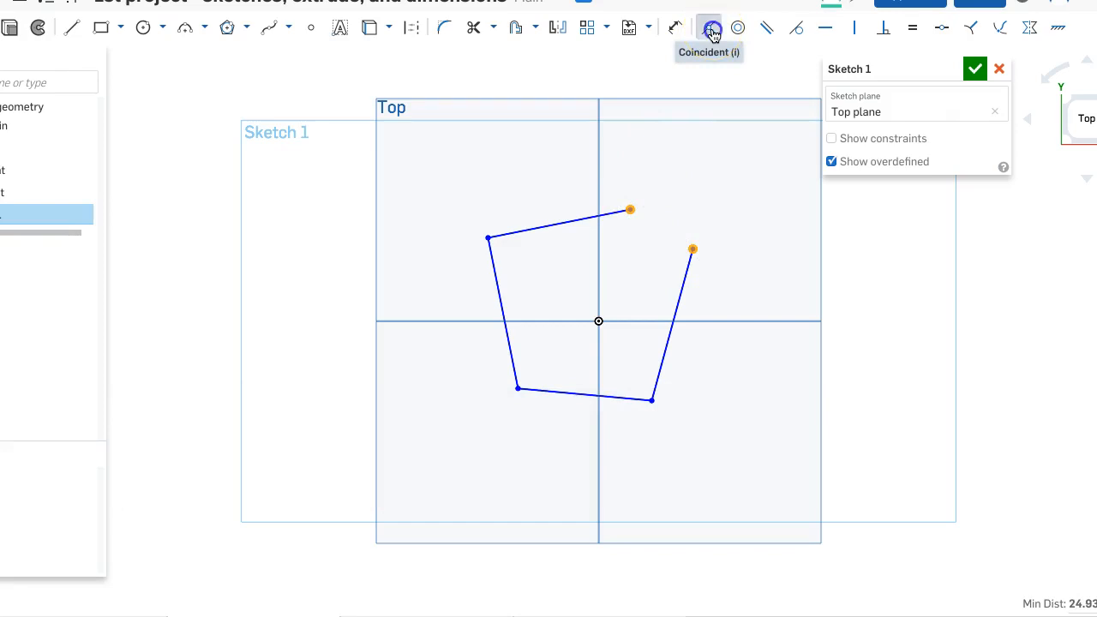
{"action": "left_click", "coordinate": [711, 31]}
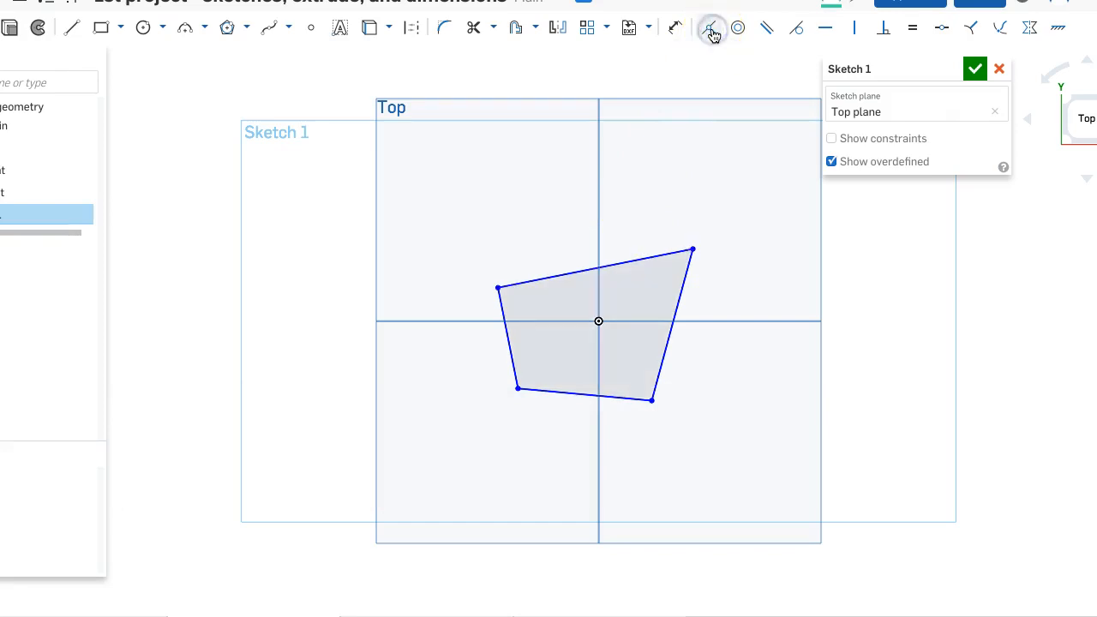
- Constrain the profile's right line vertical and make the left line parallel to it
{"action": "left_click", "coordinate": [682, 293]}
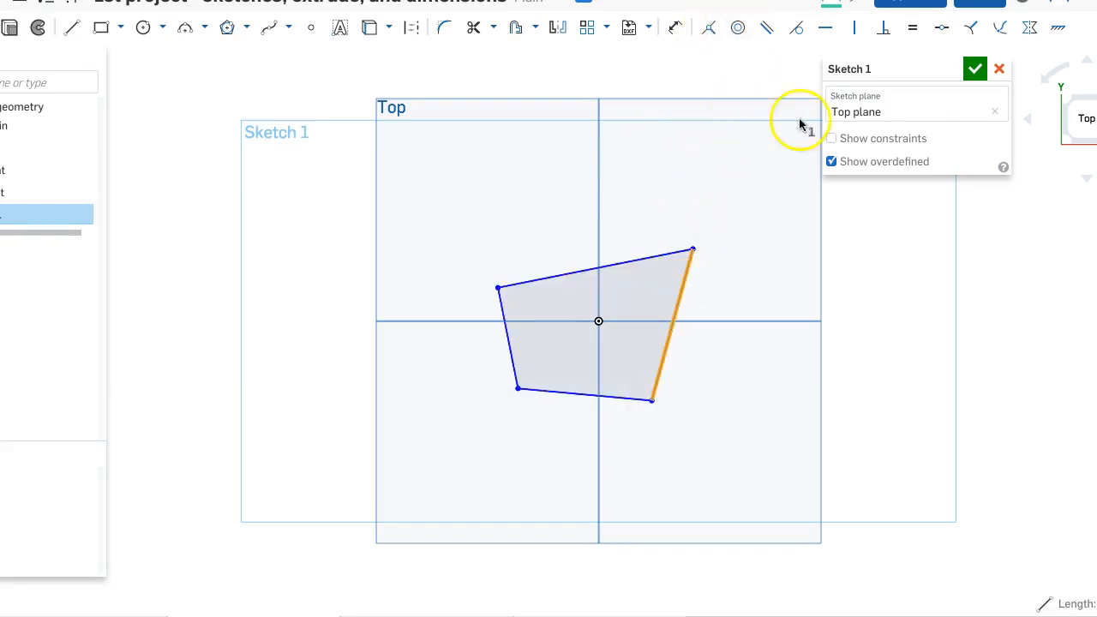
{"action": "left_click", "coordinate": [854, 32]}
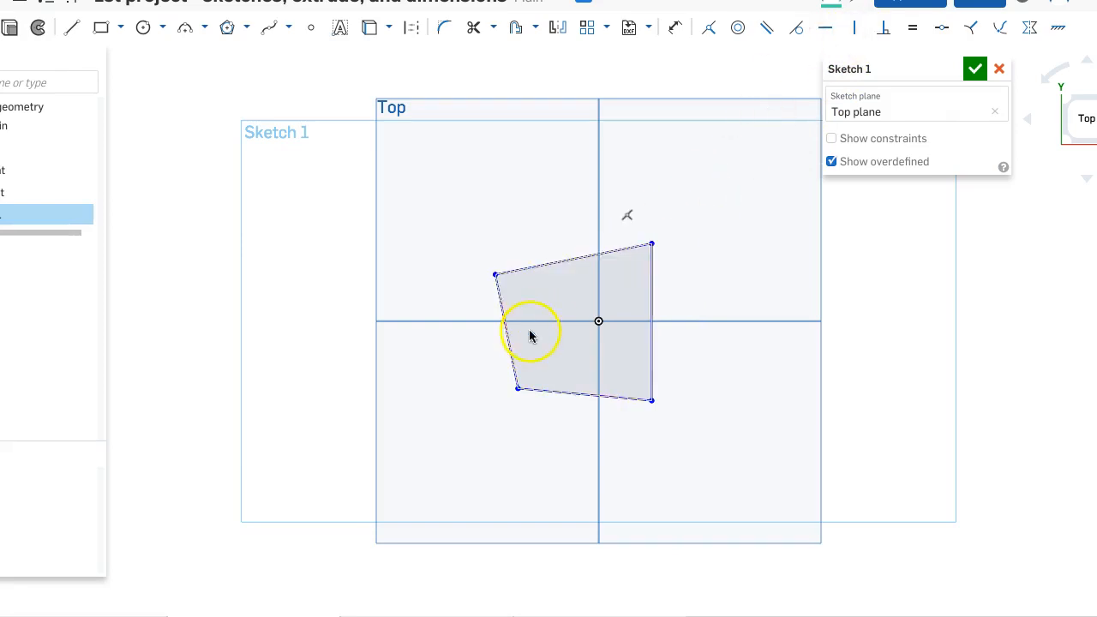
{"action": "left_click", "coordinate": [652, 303]}
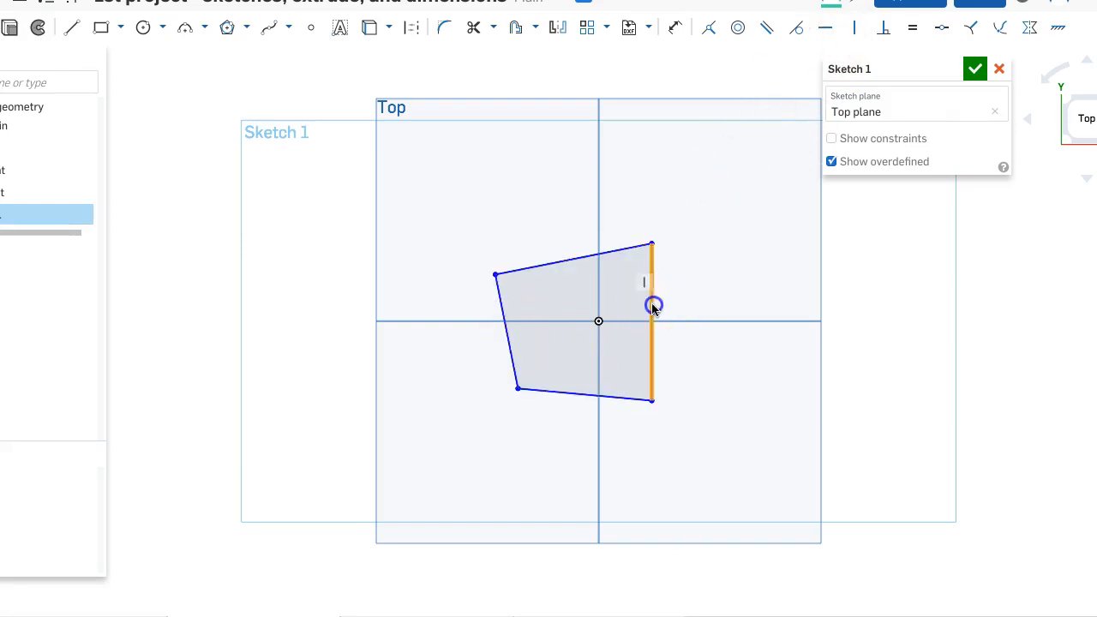
{"action": "left_click", "coordinate": [503, 318]}
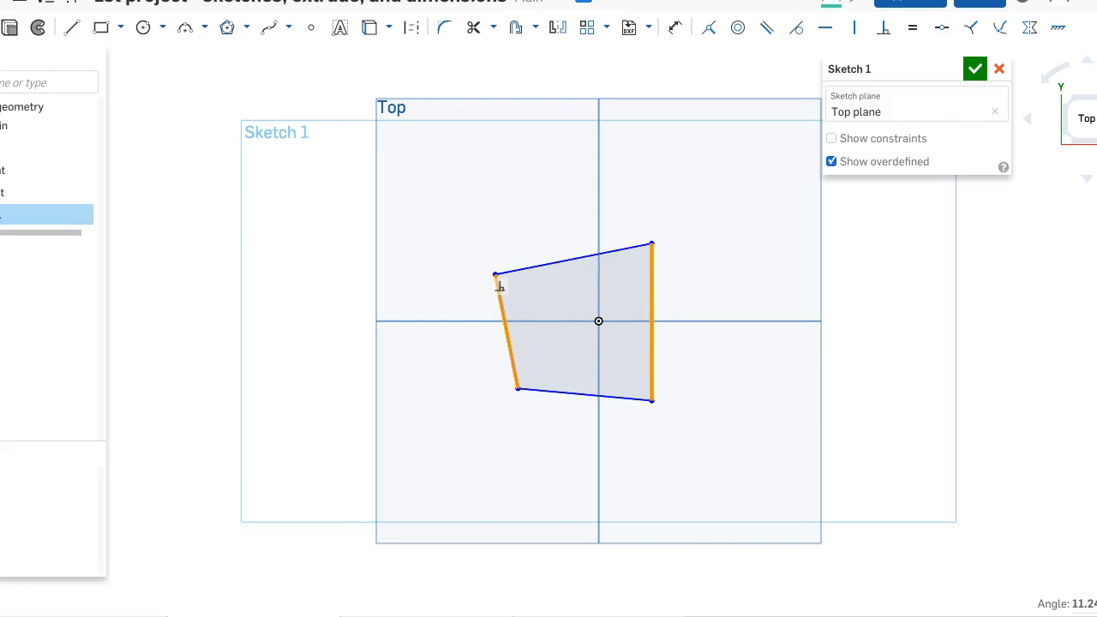
{"action": "left_click", "coordinate": [768, 28]}
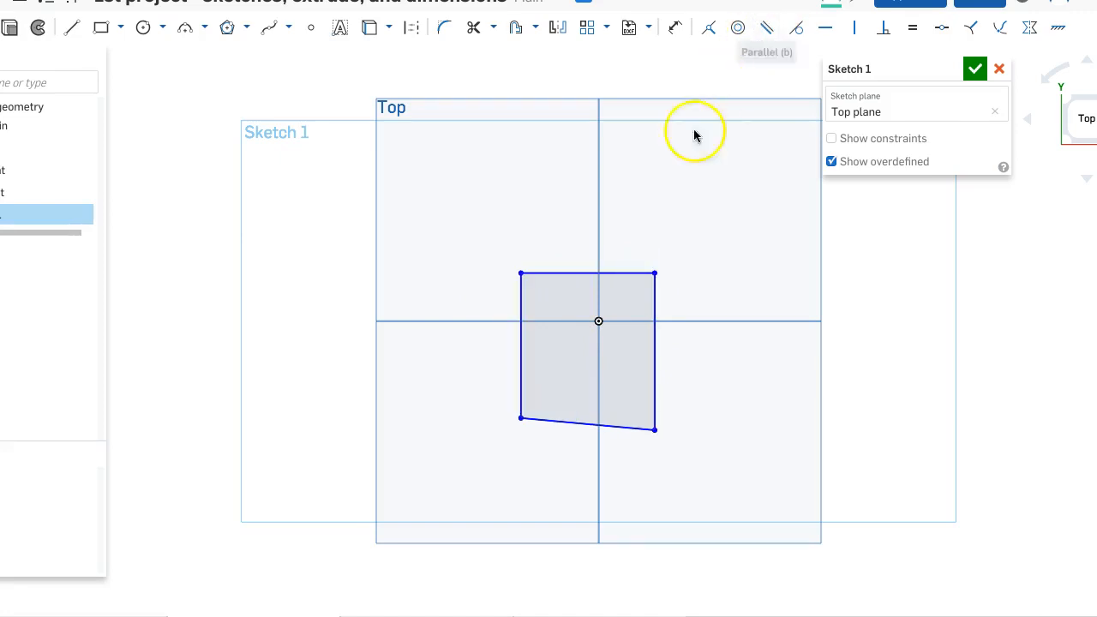
- Apply equal and parallel constraints to the profile's top and bottom lines
{"action": "left_click", "coordinate": [594, 424]}
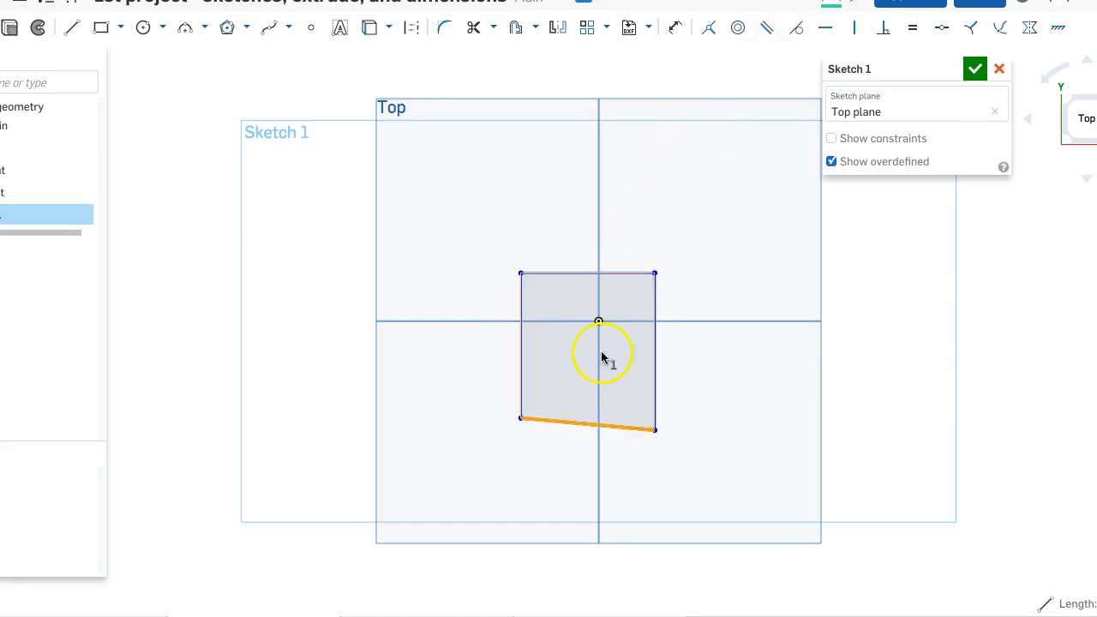
{"action": "left_click", "coordinate": [610, 274]}
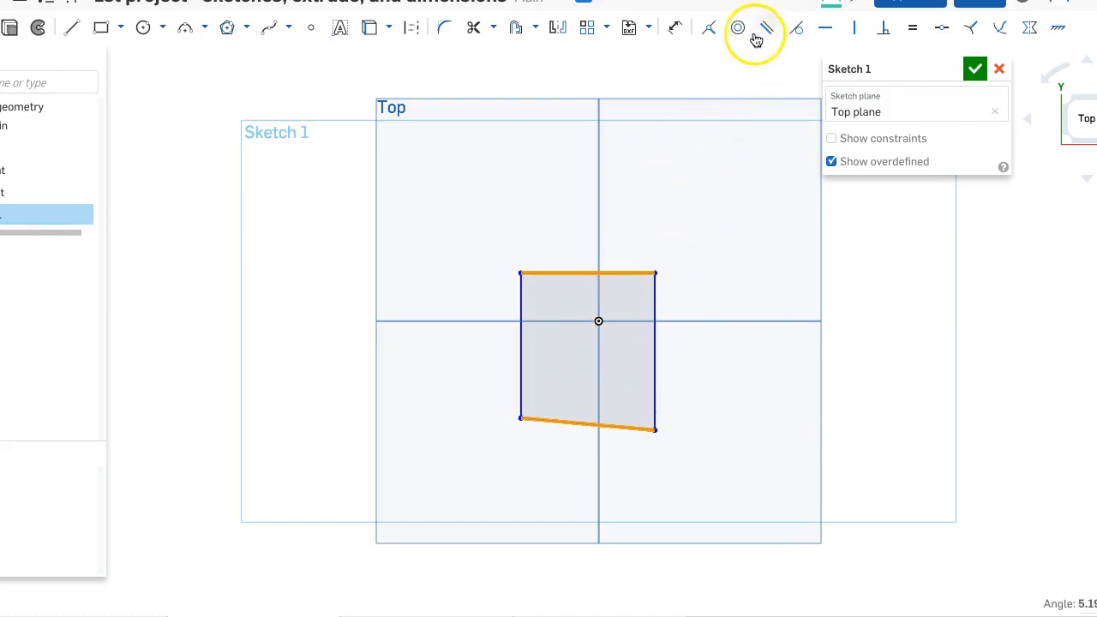
{"action": "left_click", "coordinate": [911, 28]}
{"action": "left_click", "coordinate": [625, 279]}
{"action": "left_click", "coordinate": [609, 423]}
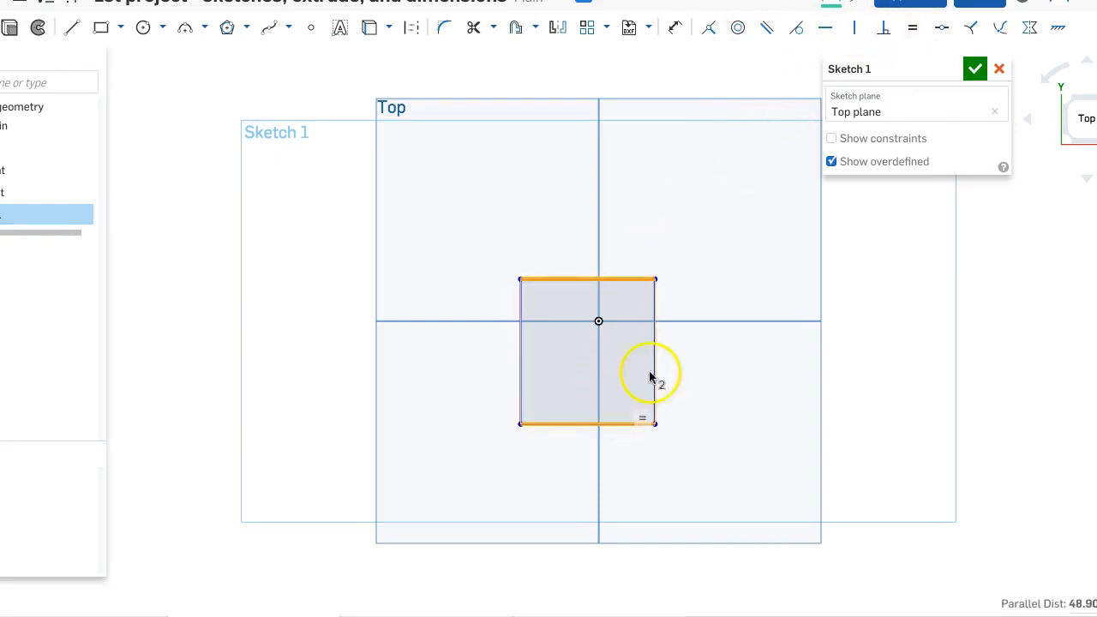
{"action": "left_click", "coordinate": [771, 29]}
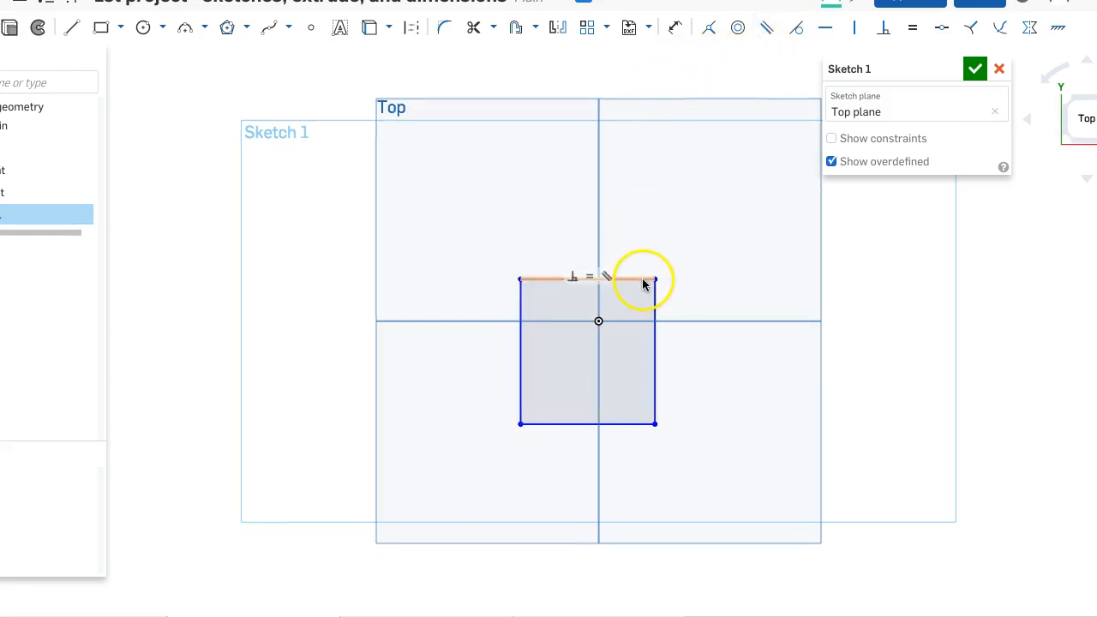
- Dimension the length of the profile's top line as 45 mm
{"action": "left_click", "coordinate": [676, 29]}
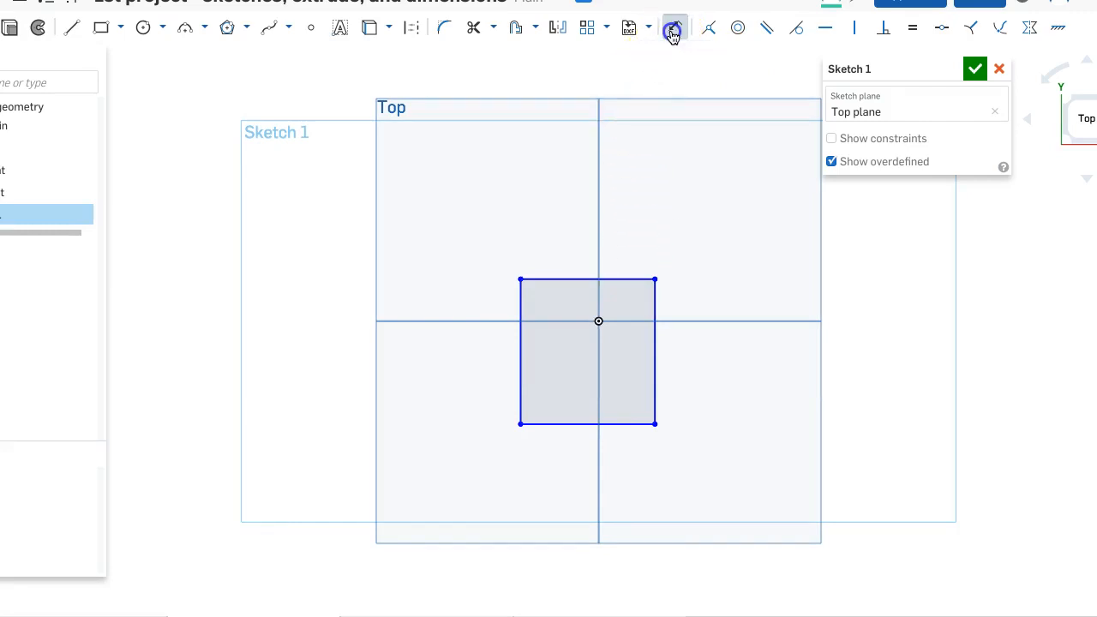
{"action": "left_click", "coordinate": [617, 280]}
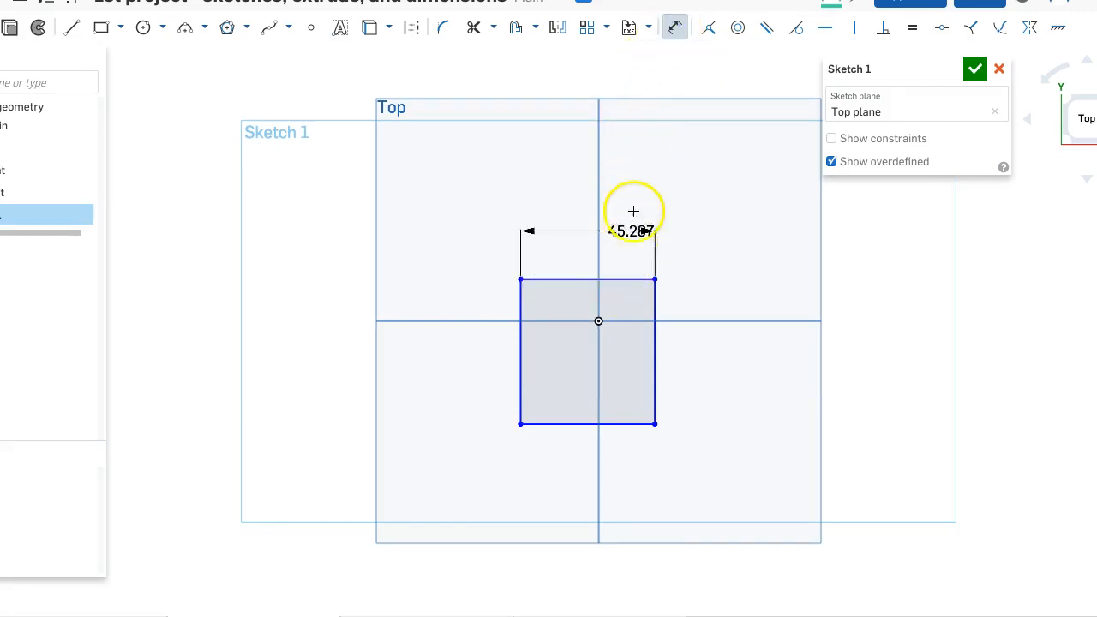
{"action": "left_click", "coordinate": [626, 172]}
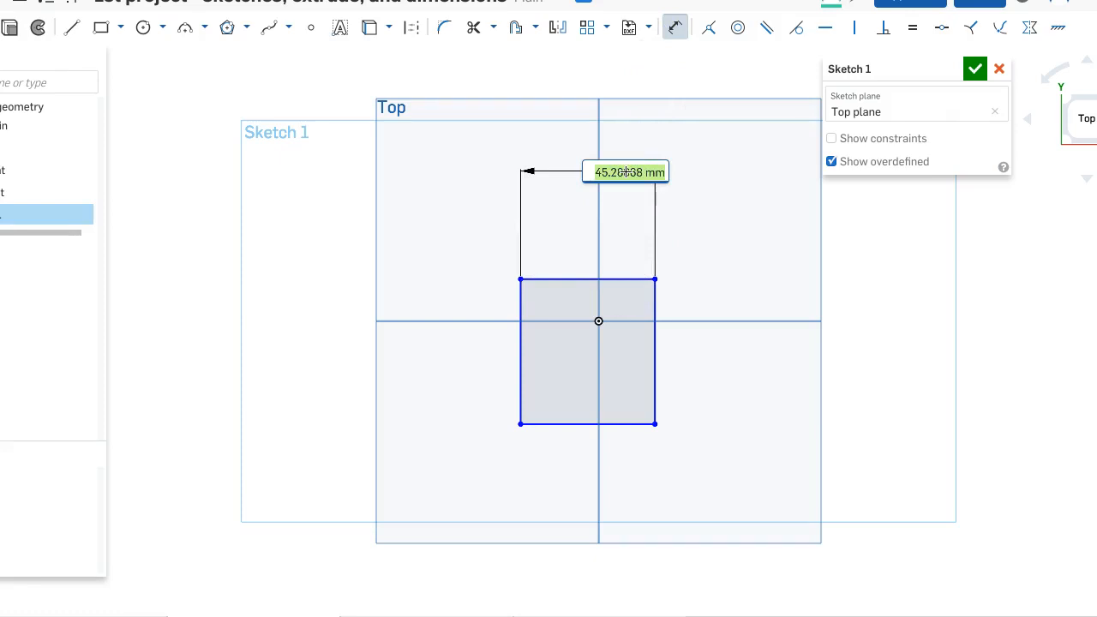
{"action": "type", "text": "45"}
{"action": "key", "text": "Return"}
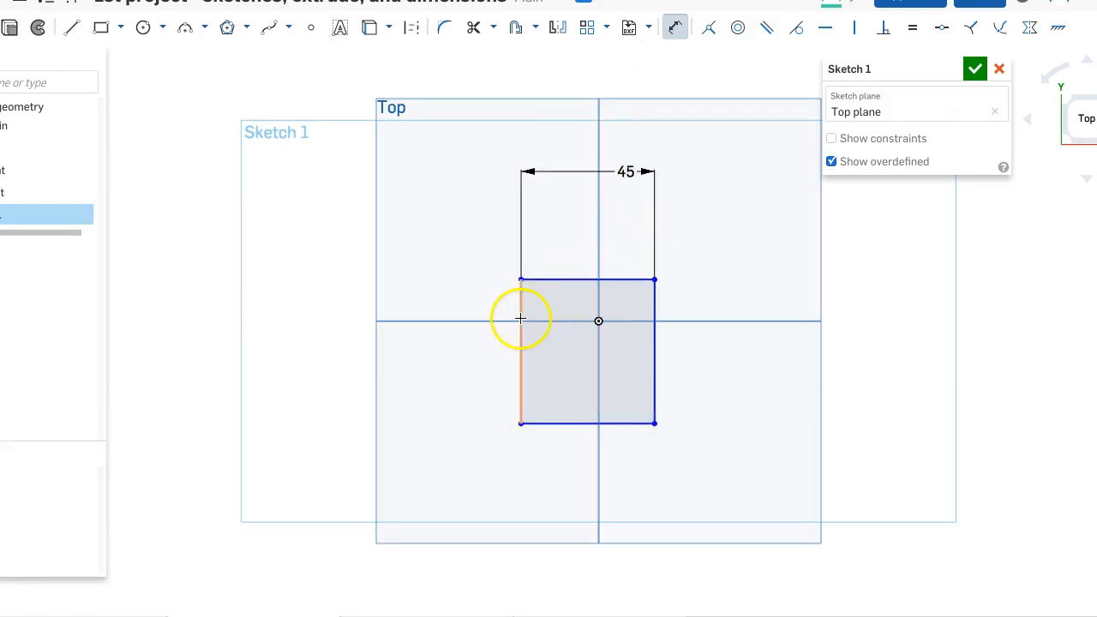
- Dimension the length of the profile's left line as 50 mm
{"action": "left_click_drag", "start_coordinate": [542, 284], "coordinate": [547, 420]}
{"action": "left_click", "coordinate": [547, 422]}
{"action": "left_click", "coordinate": [426, 398]}
{"action": "type", "text": "50"}
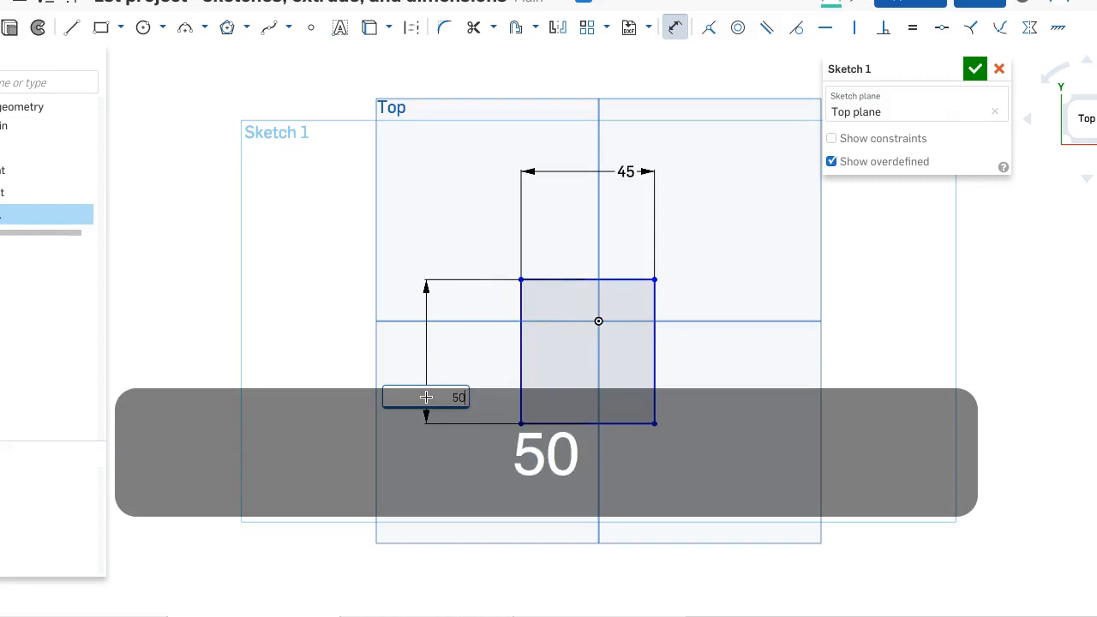
{"action": "key", "text": "Return"}
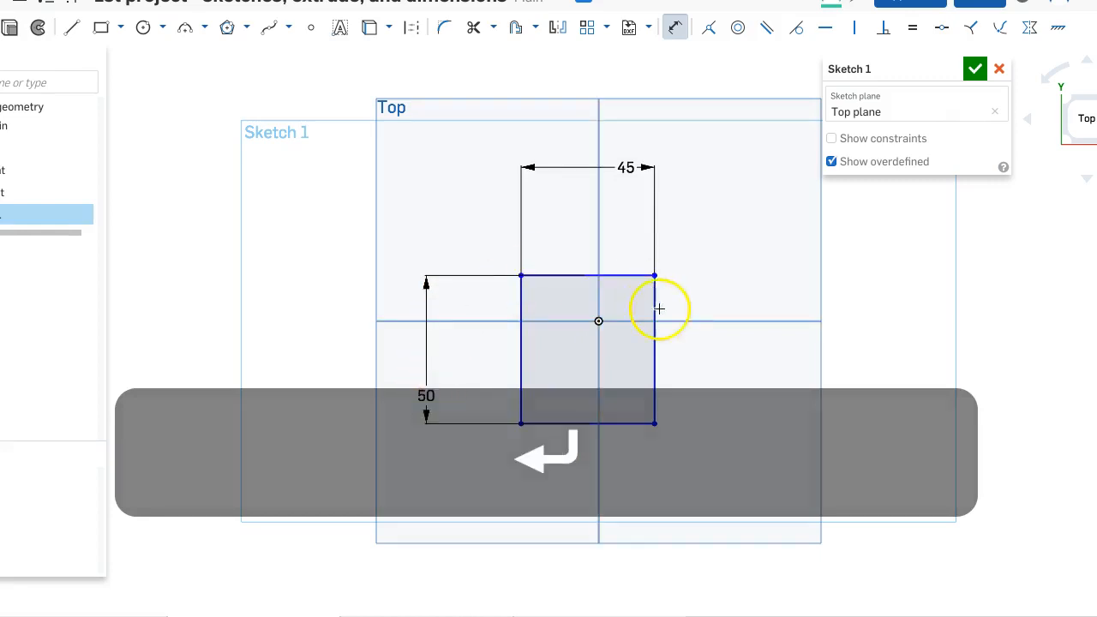
{"action": "key", "text": "Escape"}
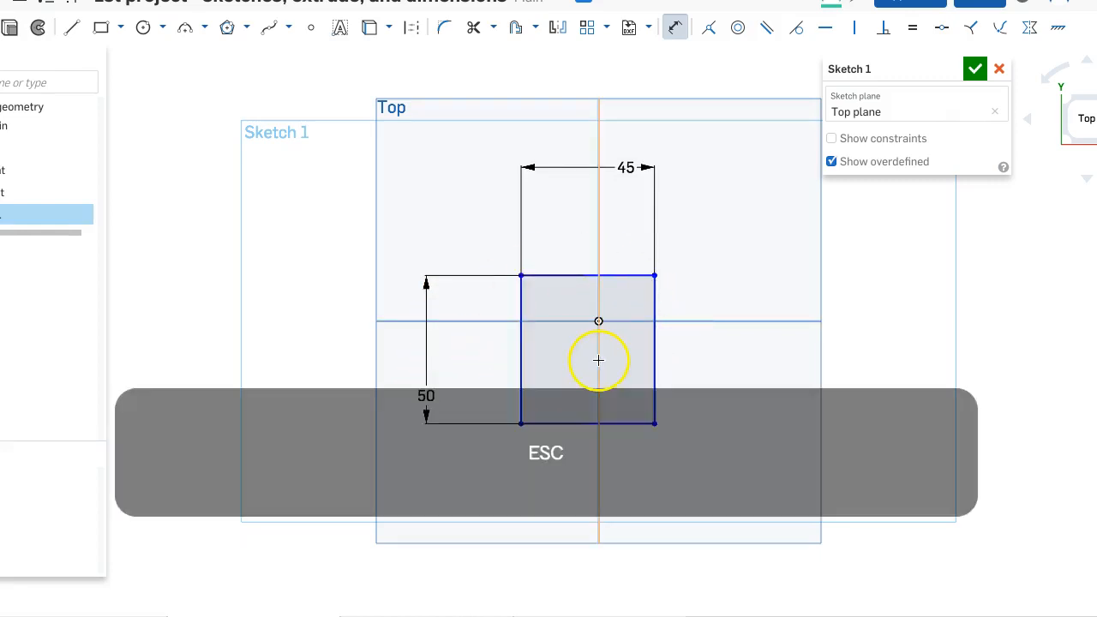
{"action": "key", "text": "Escape"}
- Shift the rectangle on the plane and make its top-left corner coincident with the origin
{"action": "left_click_drag", "start_coordinate": [562, 275], "coordinate": [686, 228]}
{"action": "left_click_drag", "start_coordinate": [653, 263], "coordinate": [658, 287]}
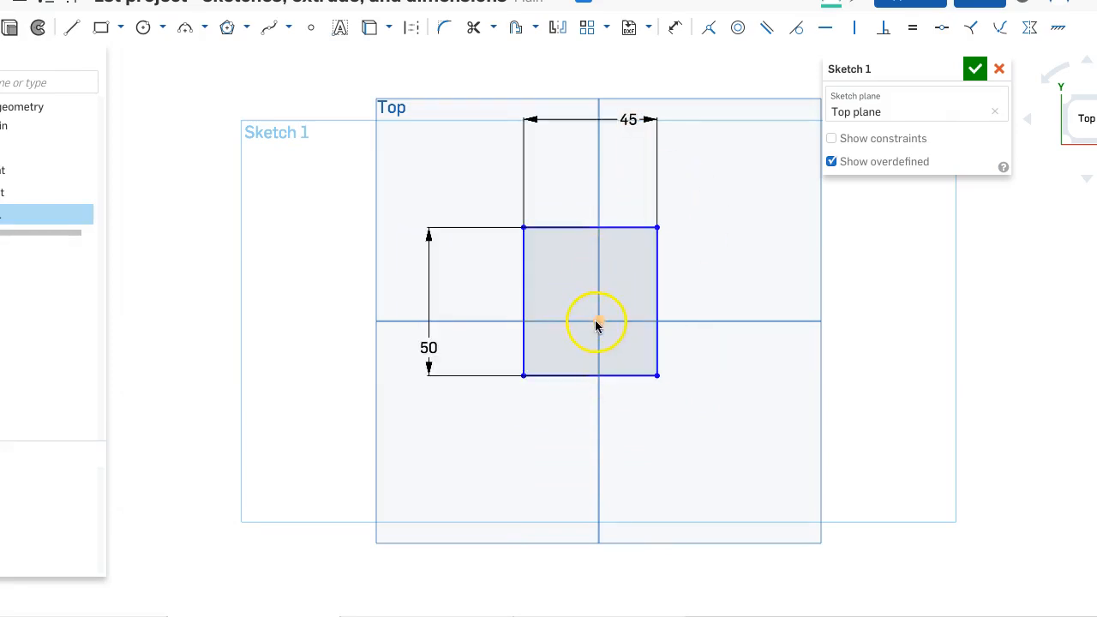
{"action": "left_click", "coordinate": [525, 229]}
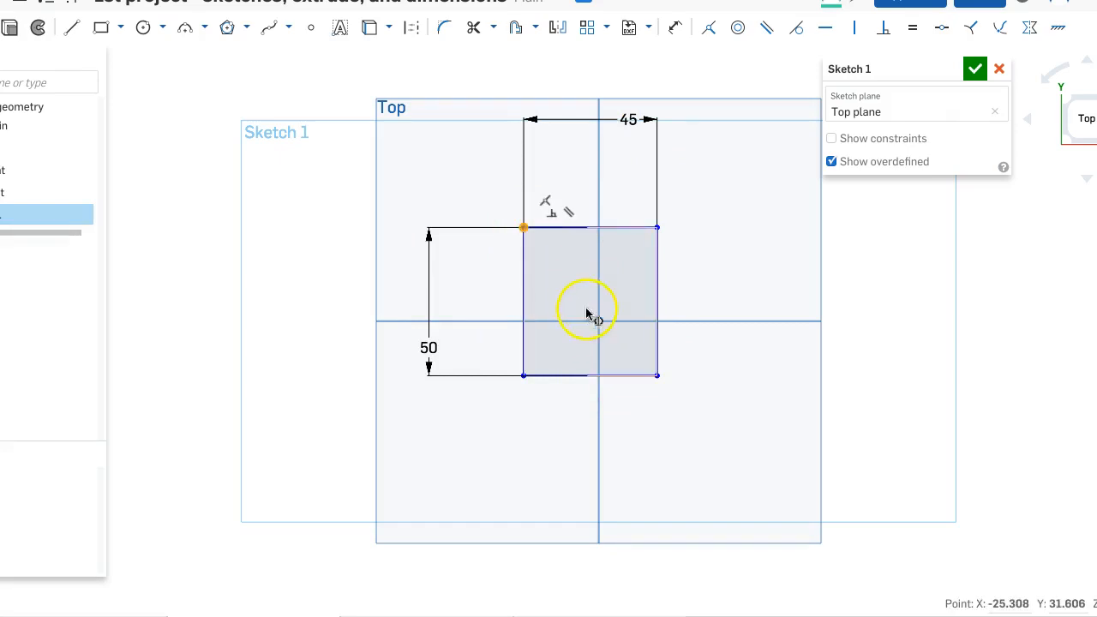
{"action": "left_click", "coordinate": [597, 322]}
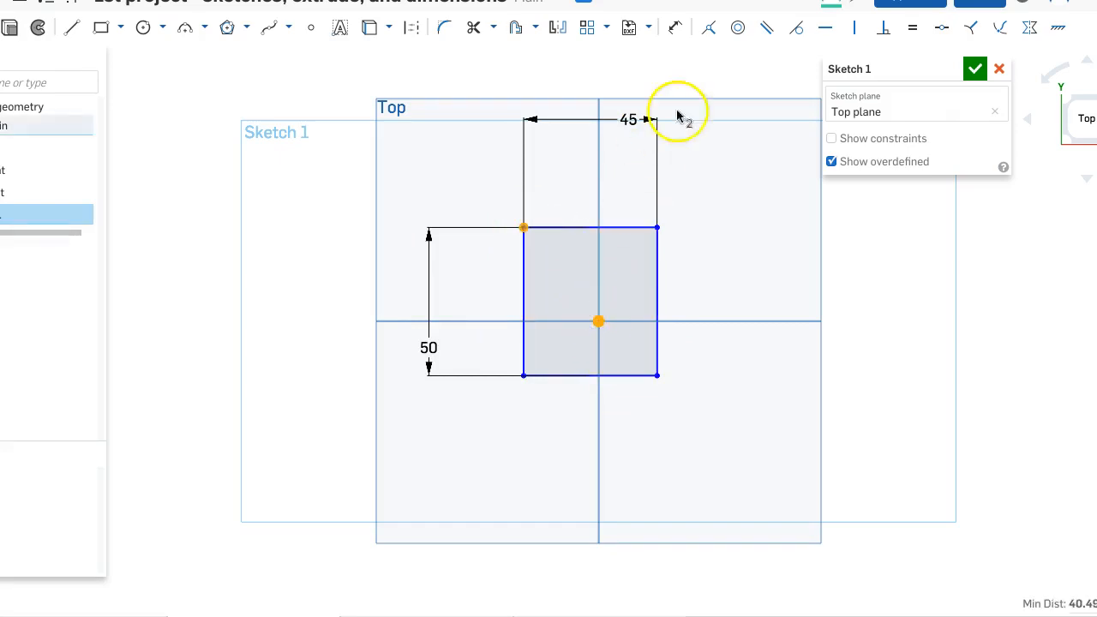
{"action": "left_click", "coordinate": [710, 30]}
{"action": "left_click", "coordinate": [557, 195]}
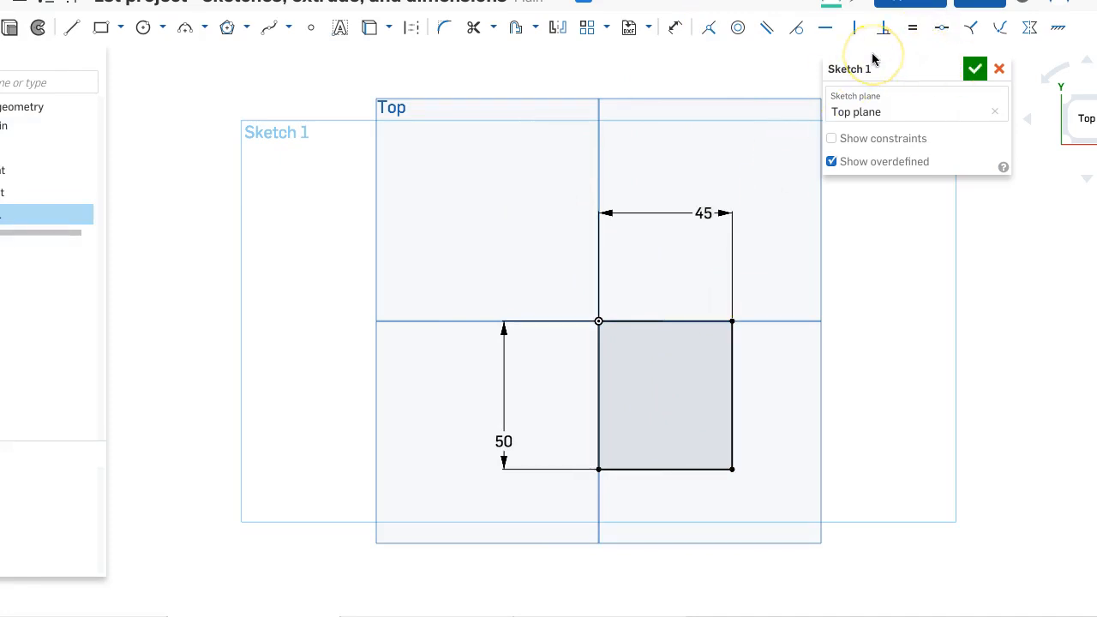
- Extrude the rectangle as a new solid with a blind depth of 70 mm
{"action": "left_click", "coordinate": [10, 29]}
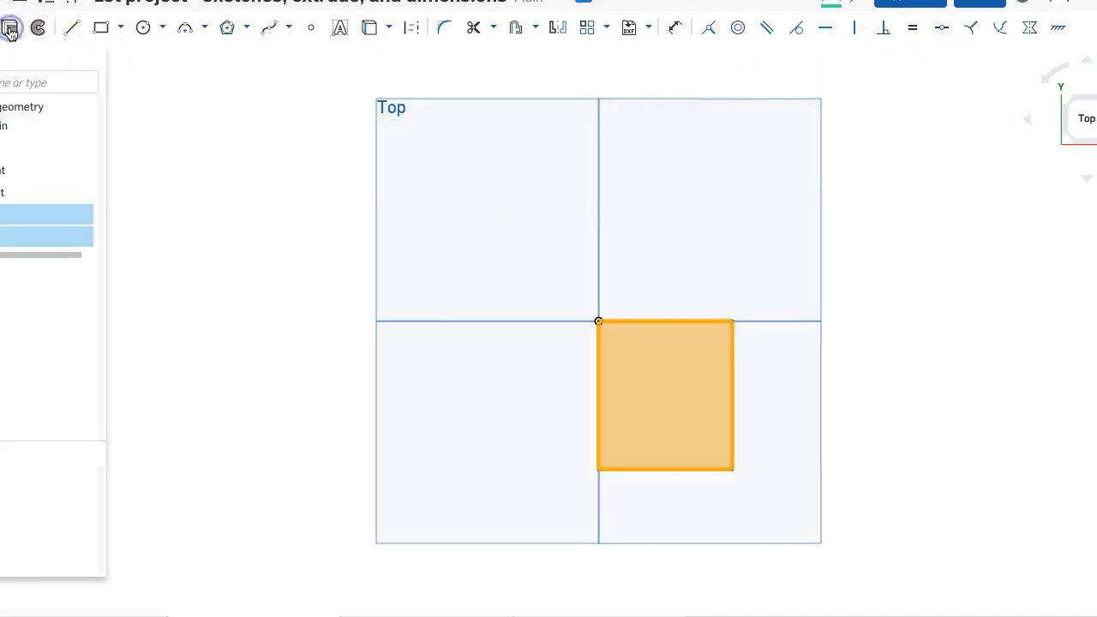
{"action": "right_click_drag", "start_coordinate": [573, 248], "coordinate": [541, 196]}
{"action": "left_click_drag", "start_coordinate": [639, 357], "coordinate": [580, 268]}
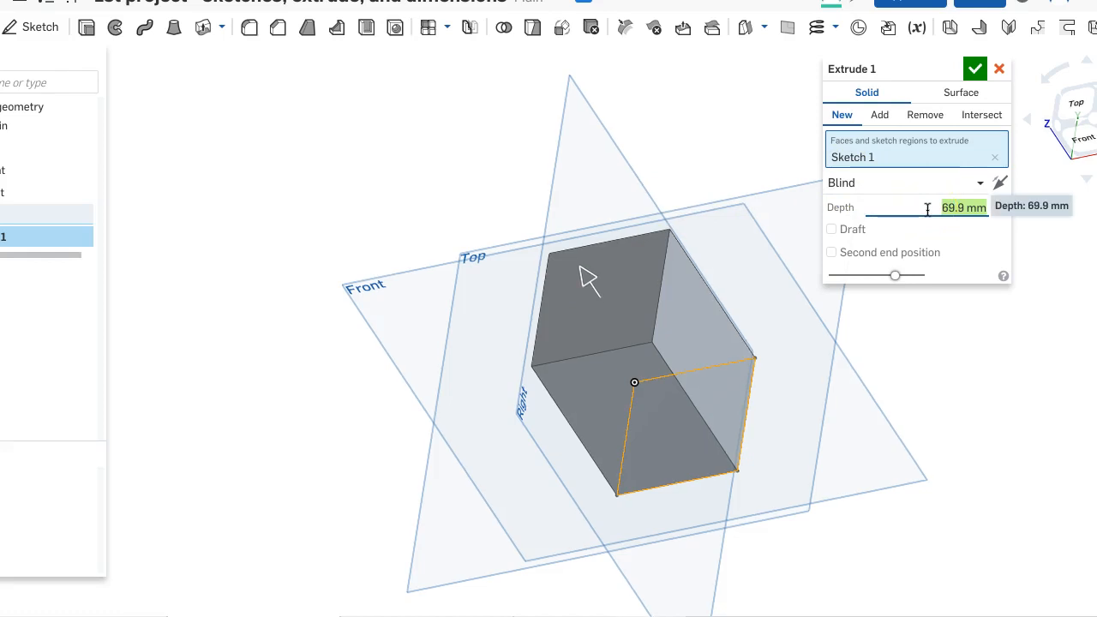
{"action": "type", "text": "70"}
{"action": "key", "text": "Return"}
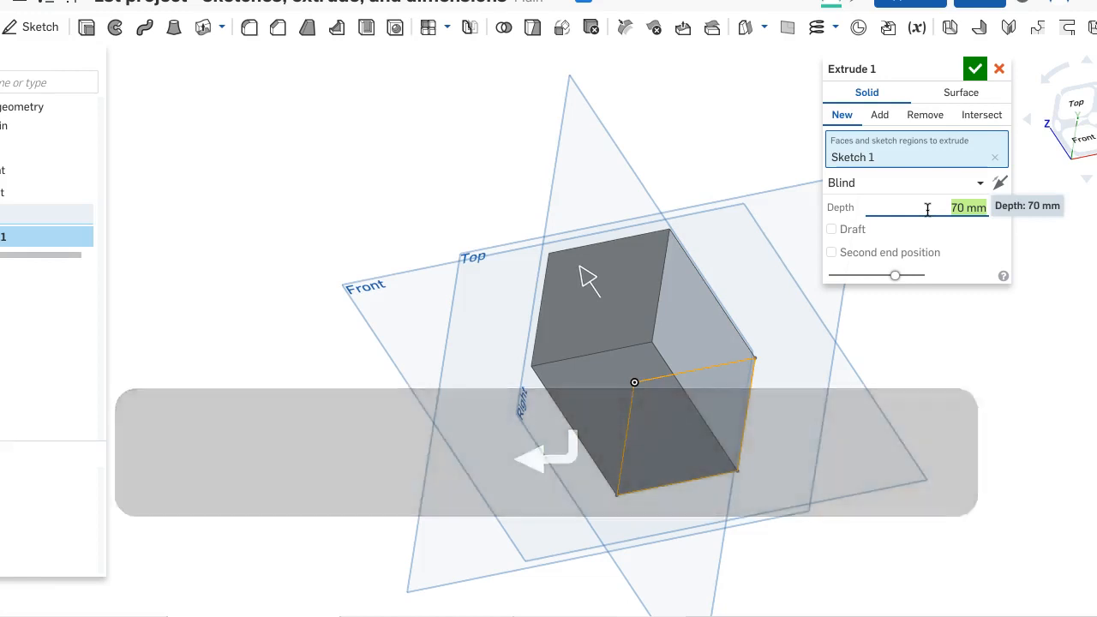
{"action": "left_click", "coordinate": [970, 70]}
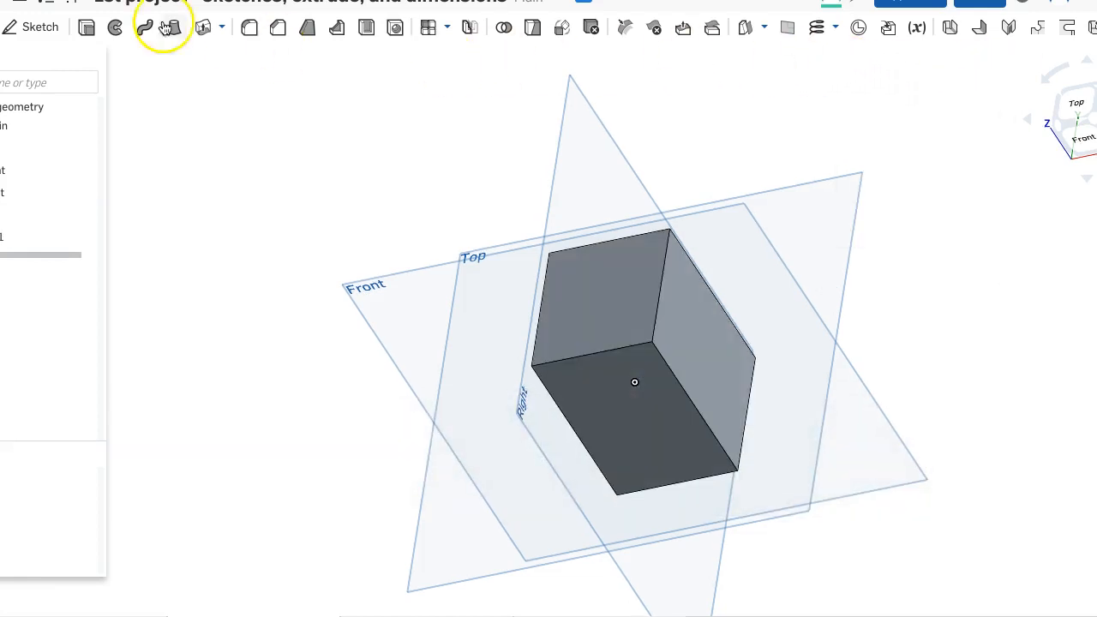
- Start a new sketch on the block's right side face
{"action": "left_click", "coordinate": [43, 27]}
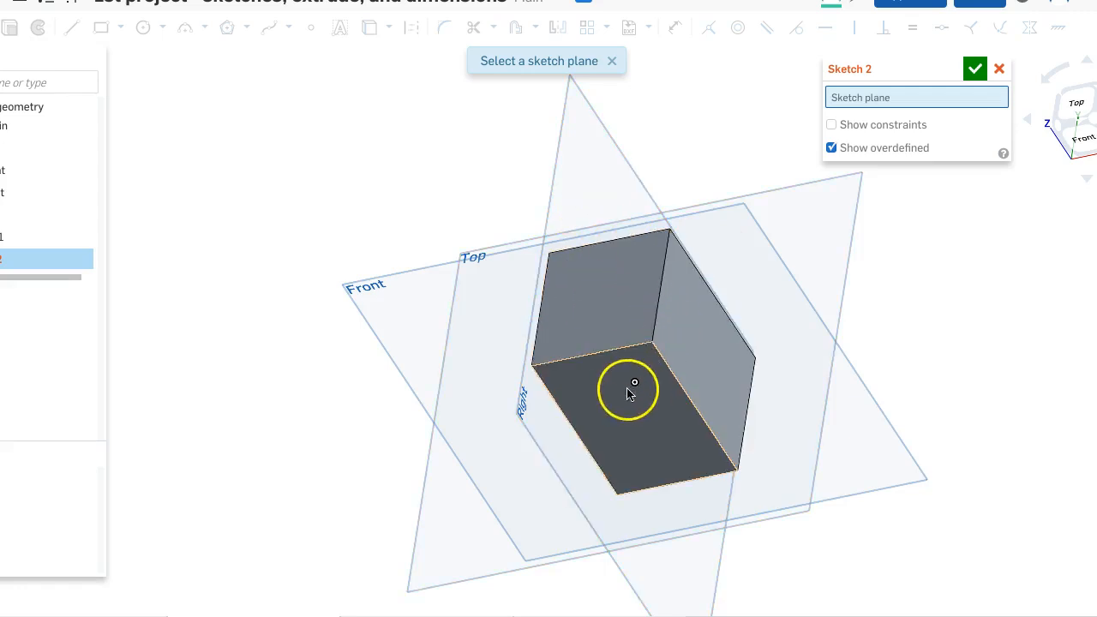
{"action": "left_click", "coordinate": [694, 317]}
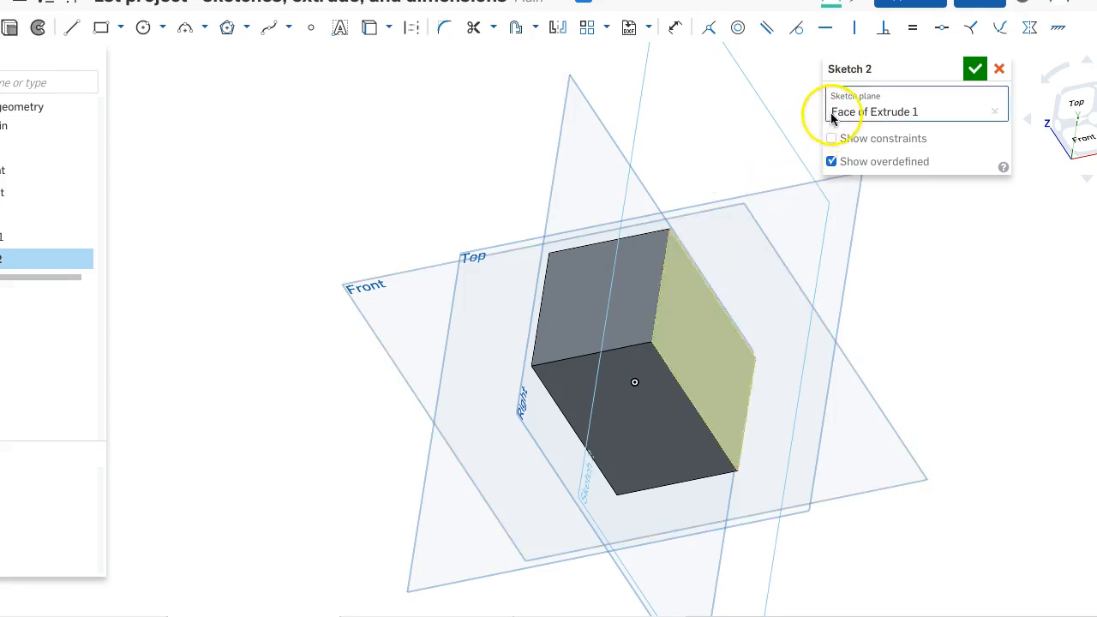
- Switch the sketch plane to the block's front face and view it head-on
{"action": "left_click", "coordinate": [994, 111]}
{"action": "left_click", "coordinate": [648, 378]}
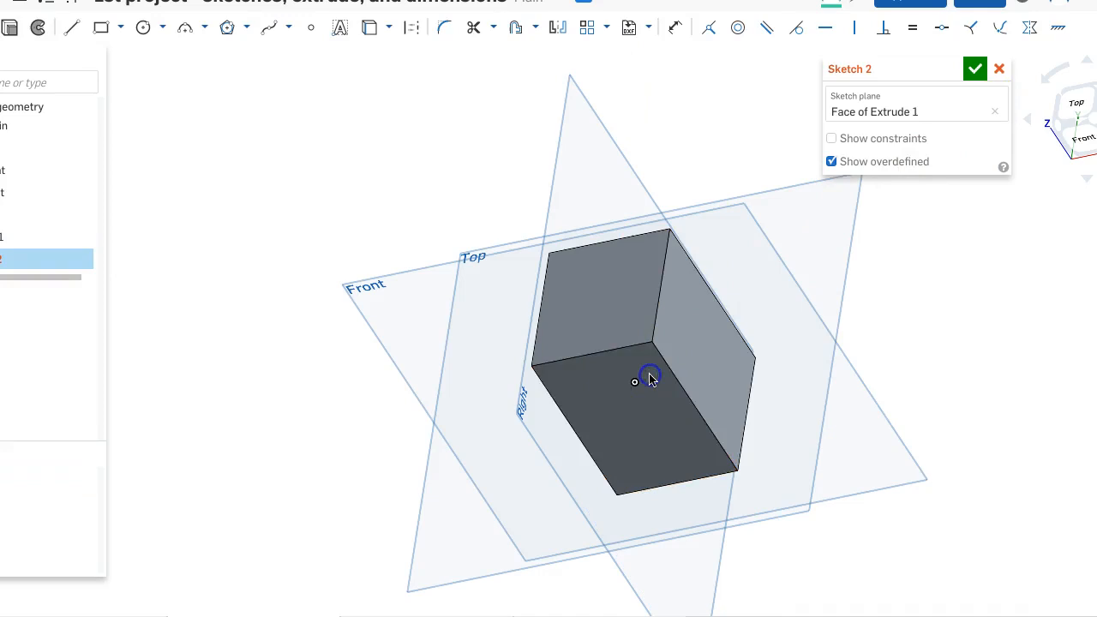
{"action": "key", "text": "n"}
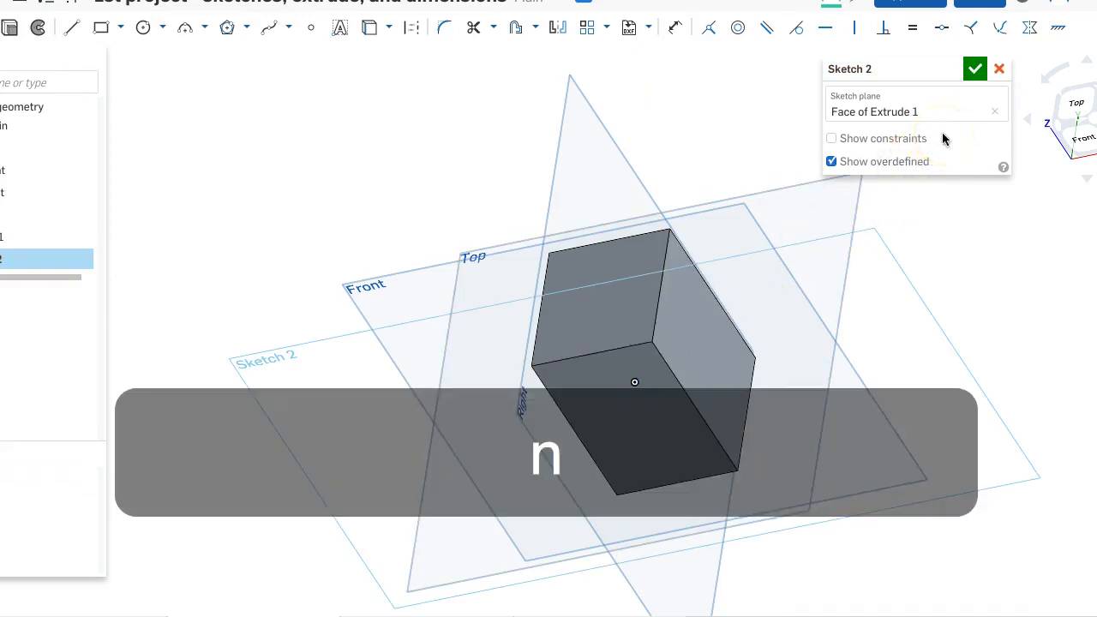
{"action": "scroll", "coordinate": [908, 222], "scroll_direction": "down", "scroll_amount": 2}
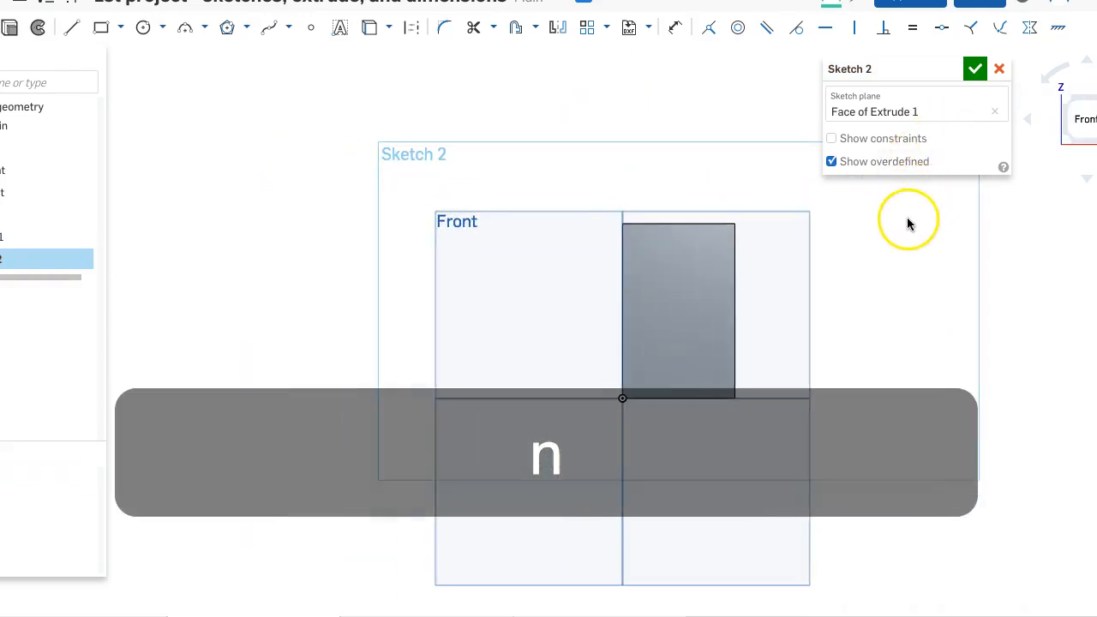
{"action": "scroll", "coordinate": [905, 225], "scroll_direction": "up", "scroll_amount": 4}
{"action": "right_click_drag", "start_coordinate": [906, 225], "coordinate": [866, 268]}
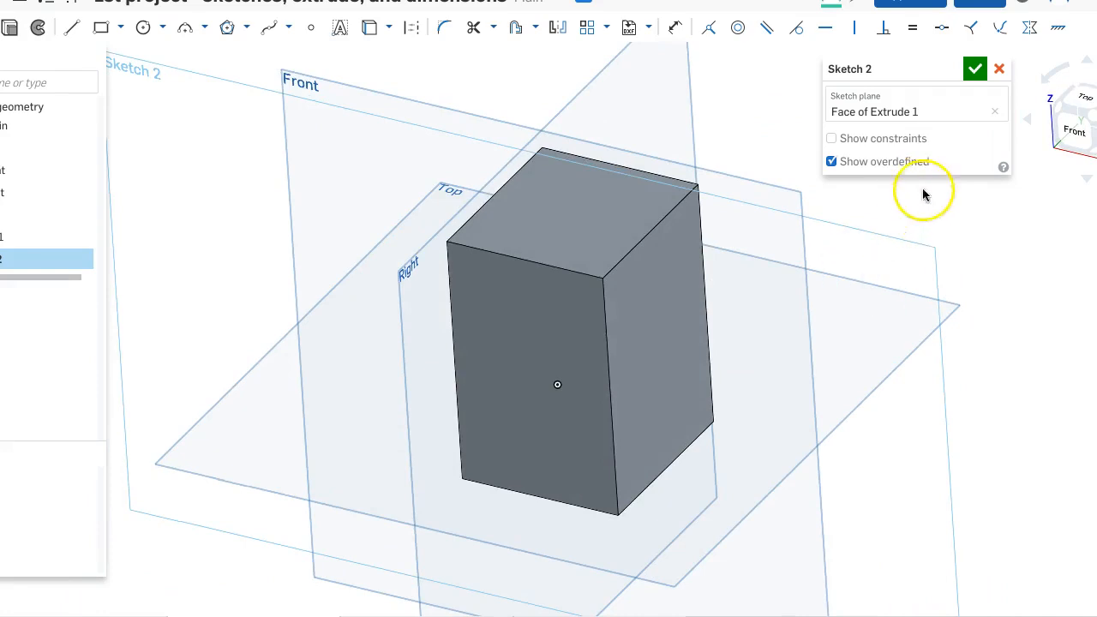
- Reassign the sketch plane to the block's right side face and view it head-on
{"action": "left_click", "coordinate": [994, 112]}
{"action": "left_click", "coordinate": [639, 309]}
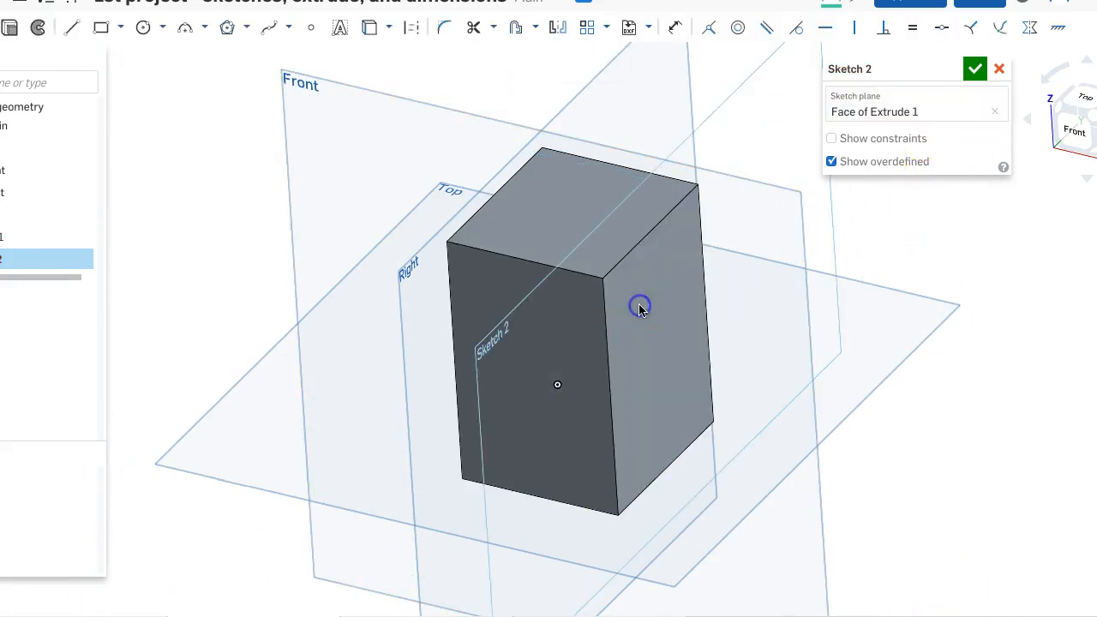
{"action": "key", "text": "n"}
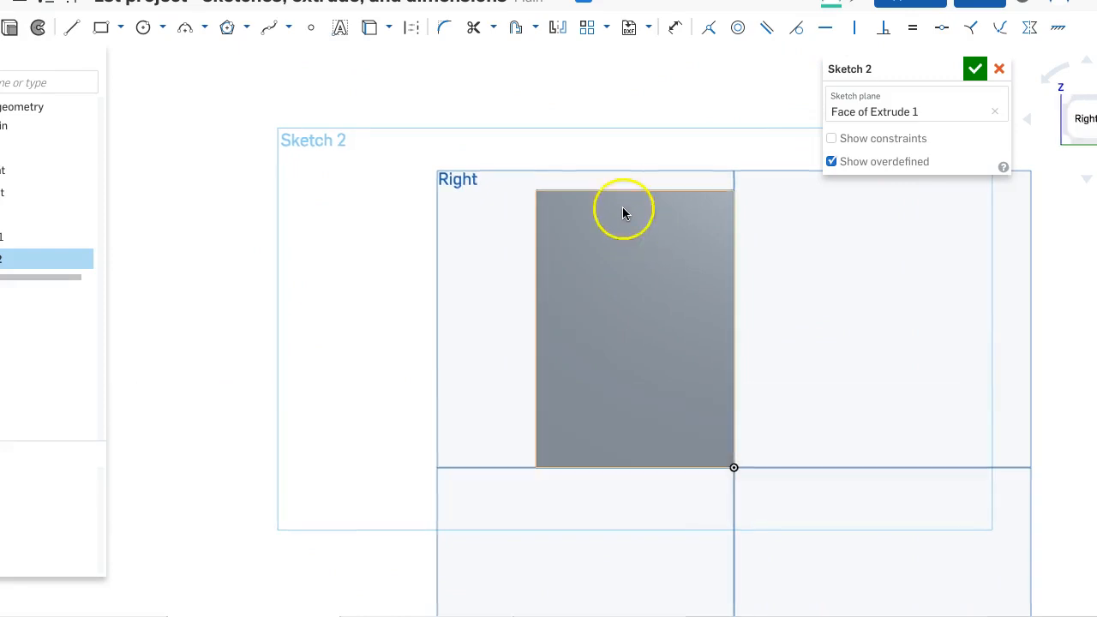
- Sketch two circles one above the other on the face, about 23 mm and 19 mm in diameter
{"action": "left_click", "coordinate": [139, 30]}
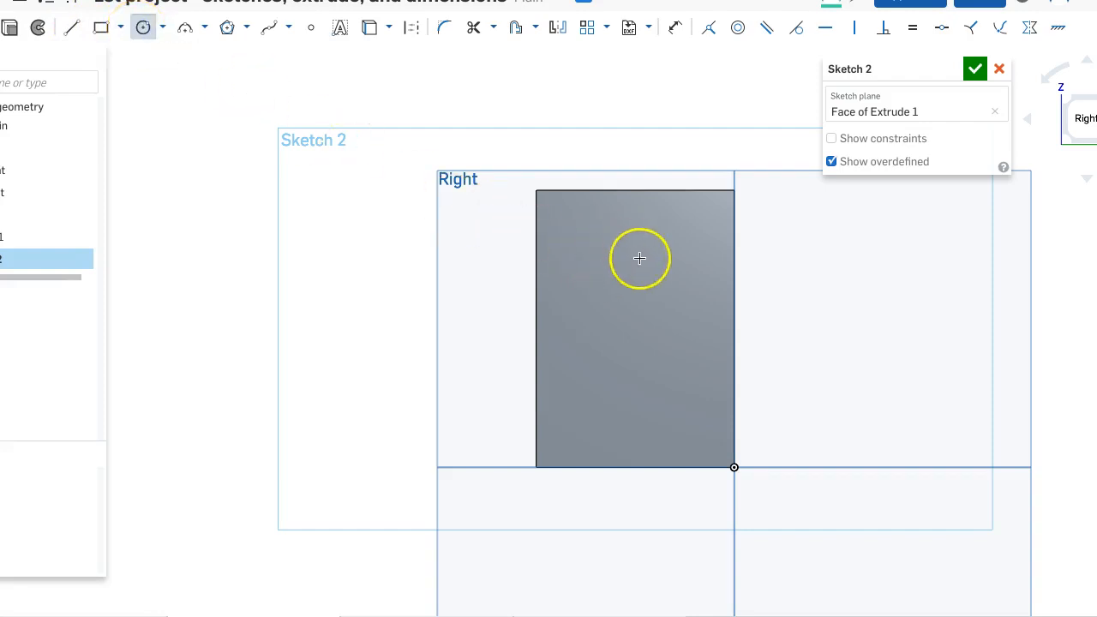
{"action": "left_click", "coordinate": [624, 299]}
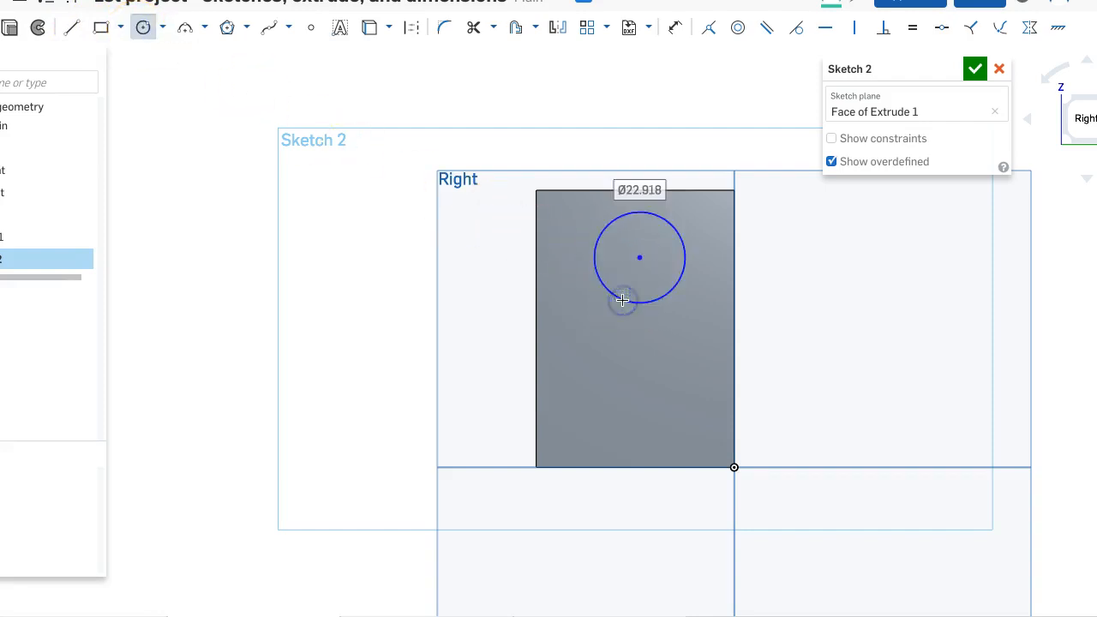
{"action": "left_click", "coordinate": [660, 375]}
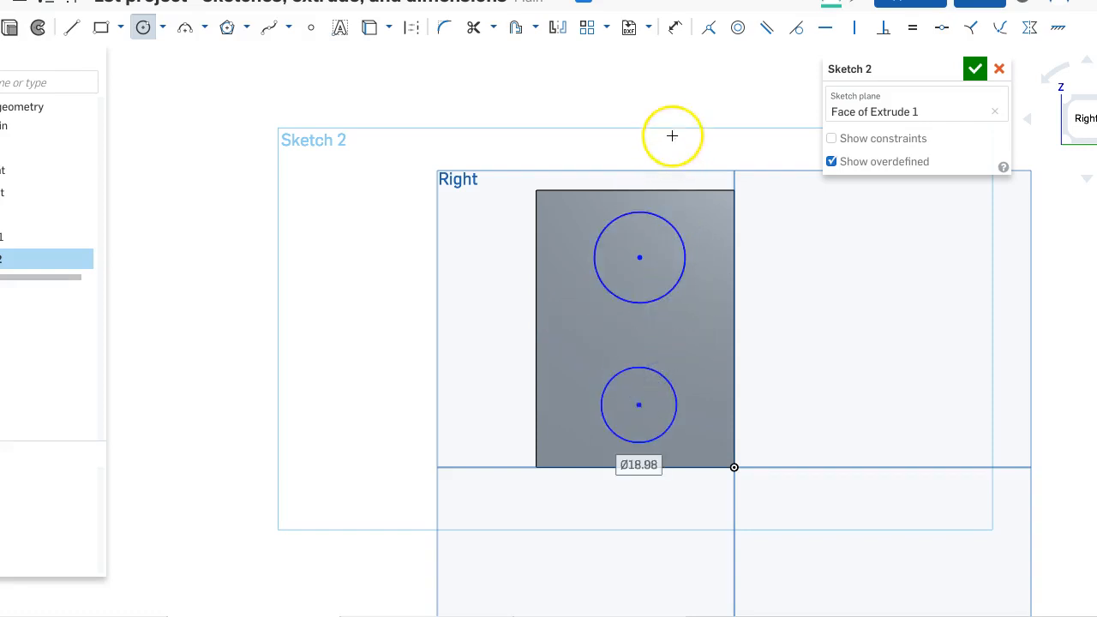
- Dimension the upper circle's diameter as 30 mm
{"action": "key", "text": "d"}
{"action": "left_click", "coordinate": [657, 214]}
{"action": "left_click", "coordinate": [799, 243]}
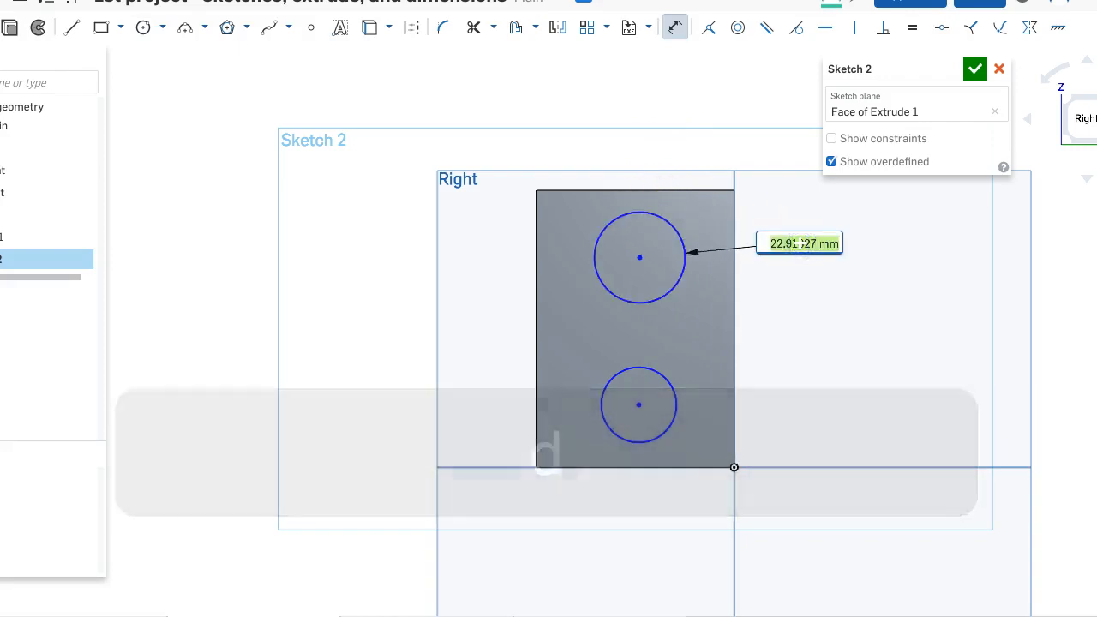
{"action": "type", "text": "30"}
{"action": "key", "text": "Return"}
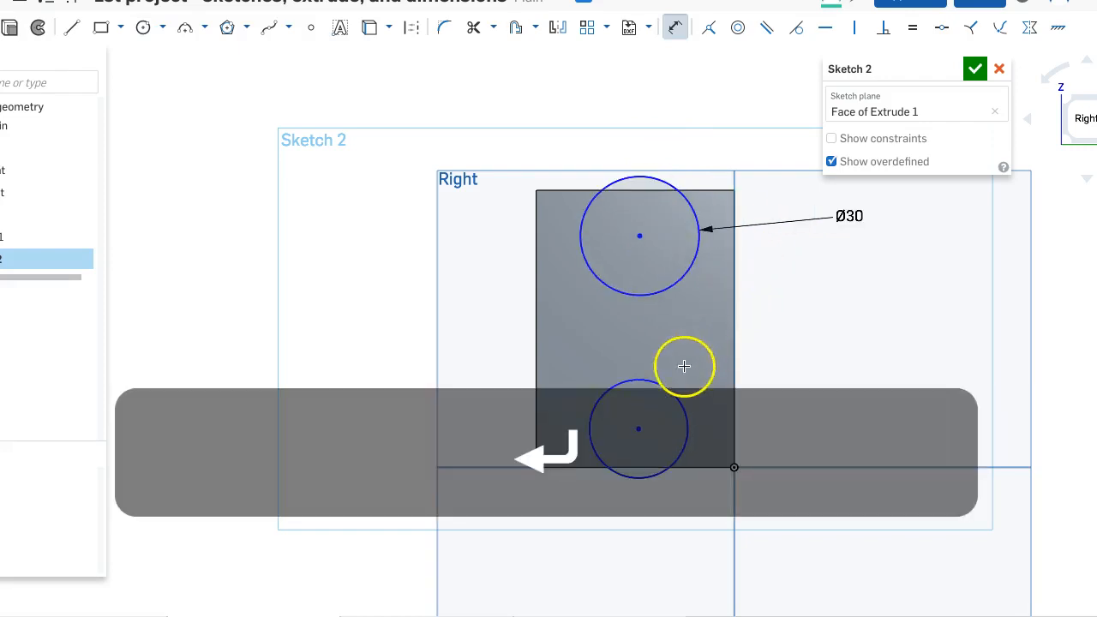
- Dimension the lower circle's diameter as 30 mm
{"action": "left_click", "coordinate": [656, 386]}
{"action": "left_click", "coordinate": [813, 349]}
{"action": "type", "text": "30"}
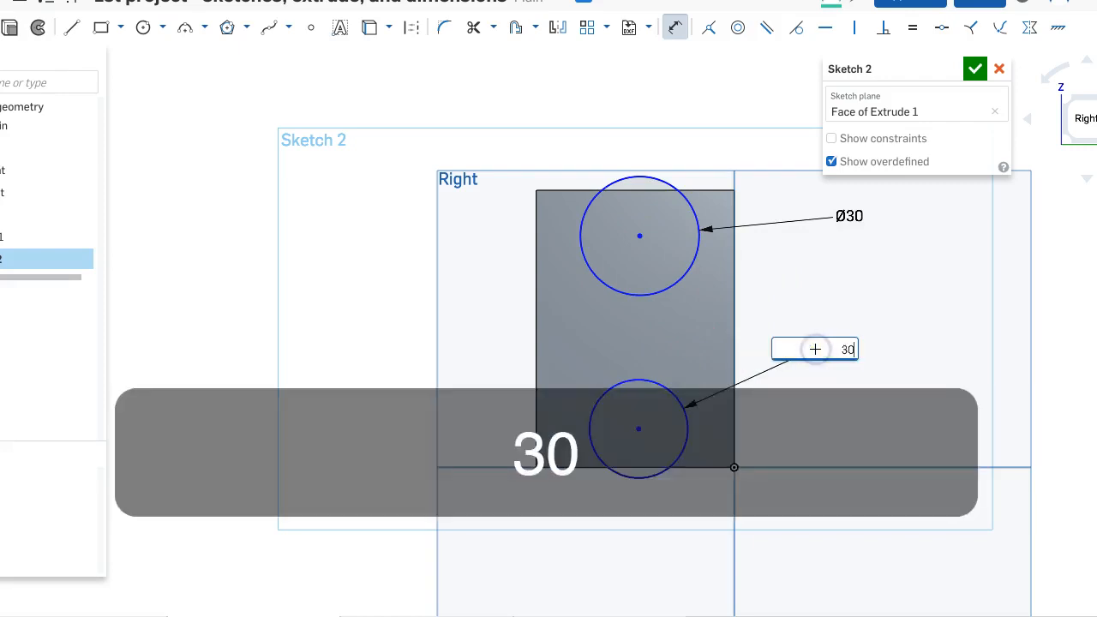
{"action": "key", "text": "Return"}
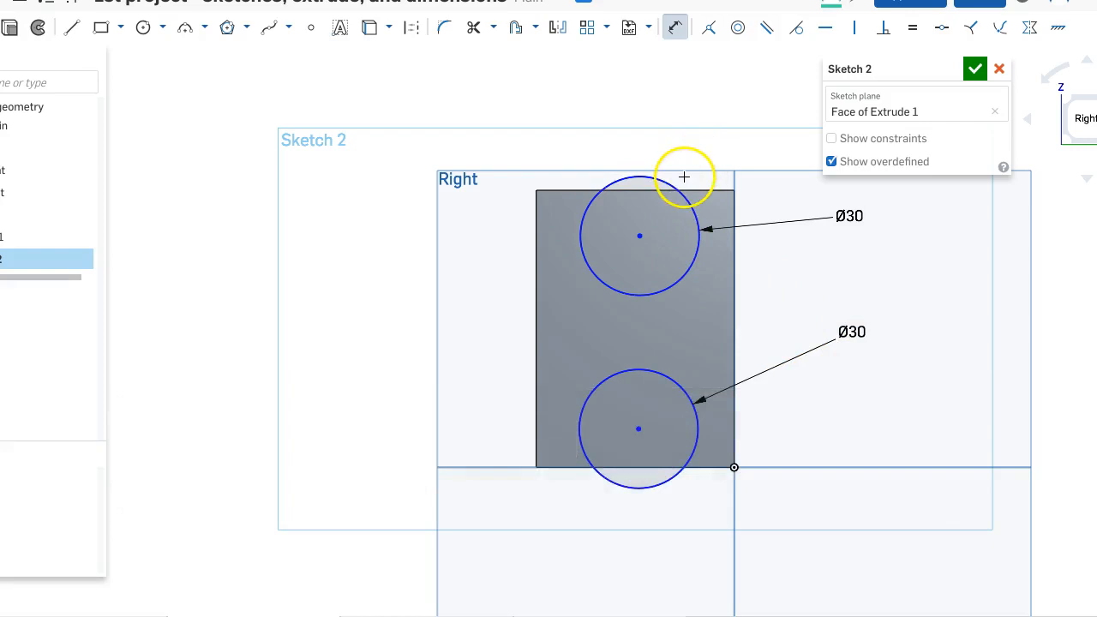
{"action": "key", "text": "Escape"}
- Reposition both circles so that they lie fully inside the face, roughly aligned above each other
{"action": "left_click_drag", "start_coordinate": [666, 211], "coordinate": [630, 266]}
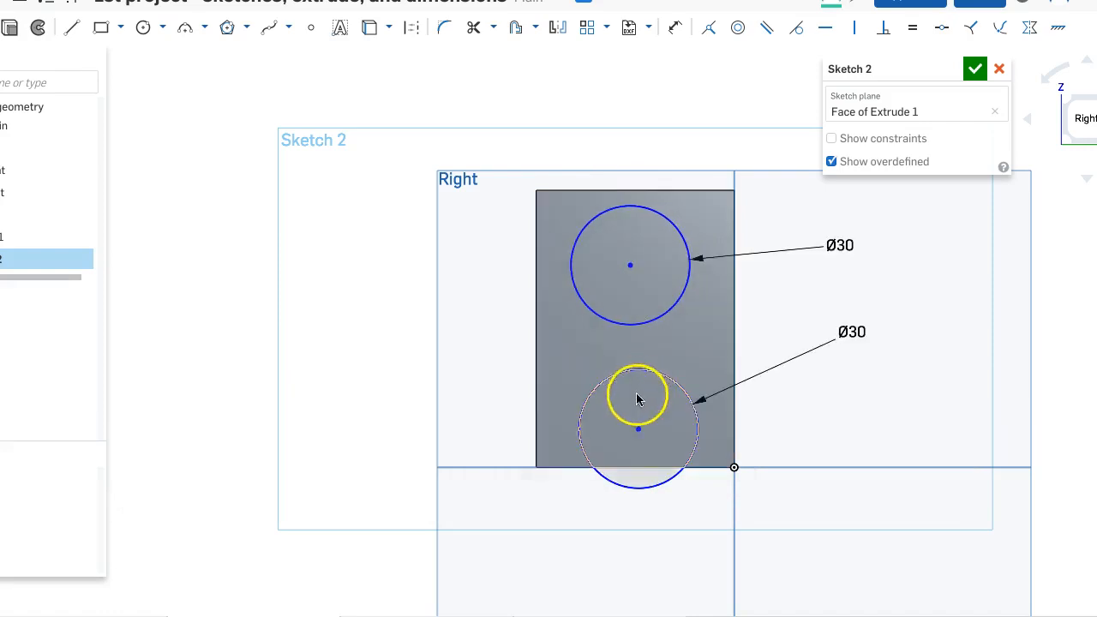
{"action": "left_click_drag", "start_coordinate": [637, 431], "coordinate": [634, 396]}
{"action": "left_click", "coordinate": [629, 309]}
{"action": "left_click_drag", "start_coordinate": [628, 267], "coordinate": [633, 269]}
{"action": "left_click", "coordinate": [634, 268]}
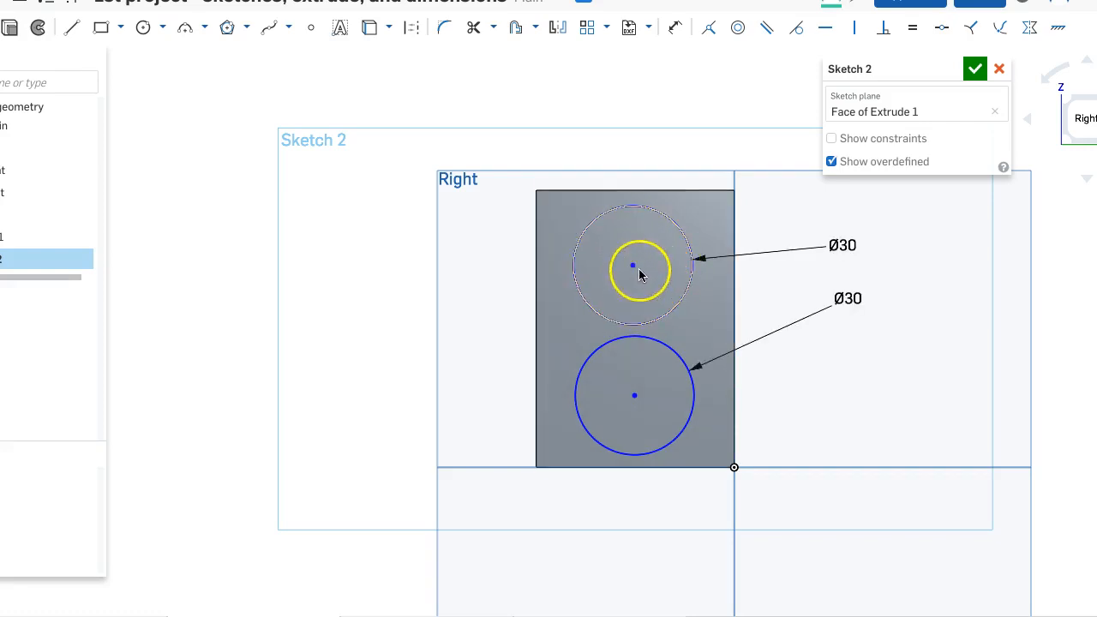
- Dimension the vertical distance between the two circle centers as 40 mm
{"action": "key", "text": "d"}
{"action": "left_click", "coordinate": [629, 378]}
{"action": "left_click", "coordinate": [634, 395]}
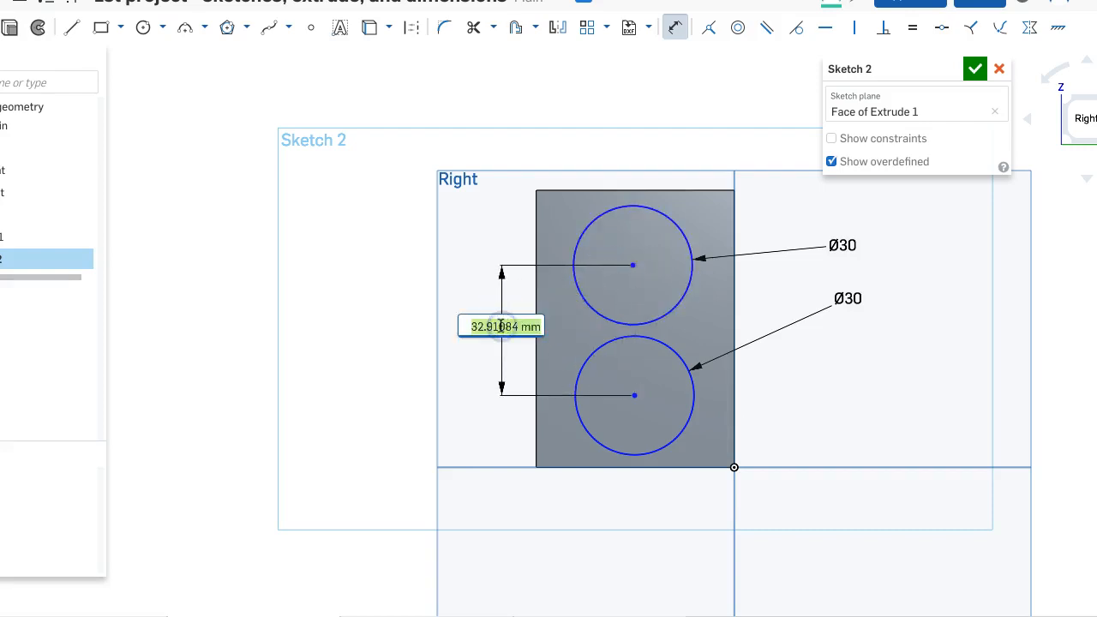
{"action": "type", "text": "40"}
{"action": "key", "text": "Return"}
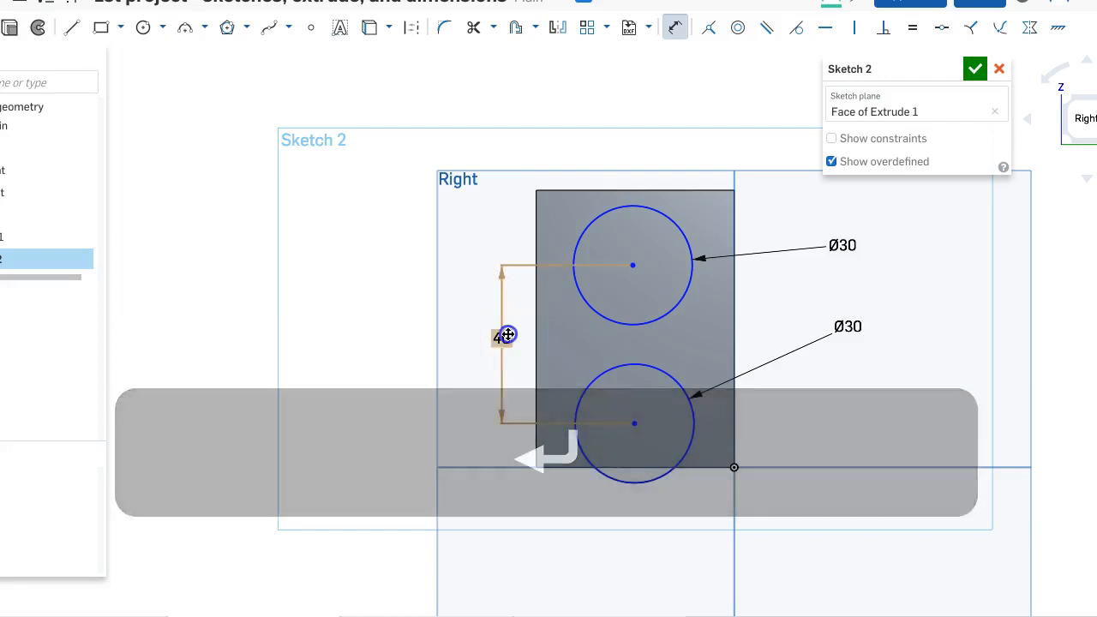
- Set the distance between the circle centers to 30 mm
{"action": "double_click", "coordinate": [506, 335]}
{"action": "type", "text": "30"}
{"action": "key", "text": "Return"}
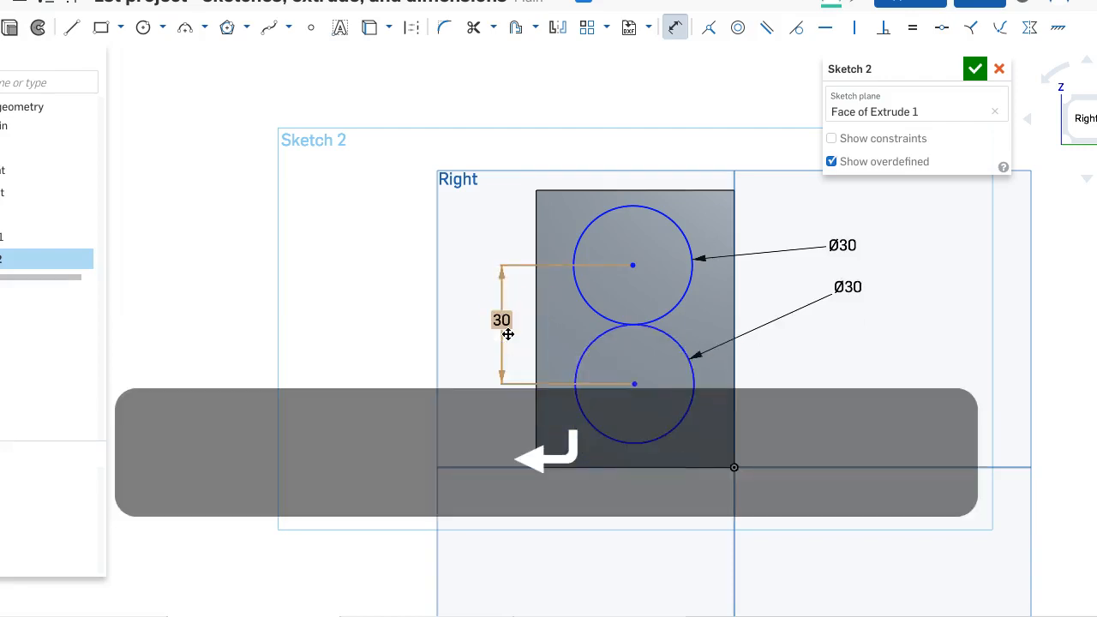
- Set the distance between the circle centers to 35 mm
{"action": "double_click", "coordinate": [504, 324]}
{"action": "type", "text": "35"}
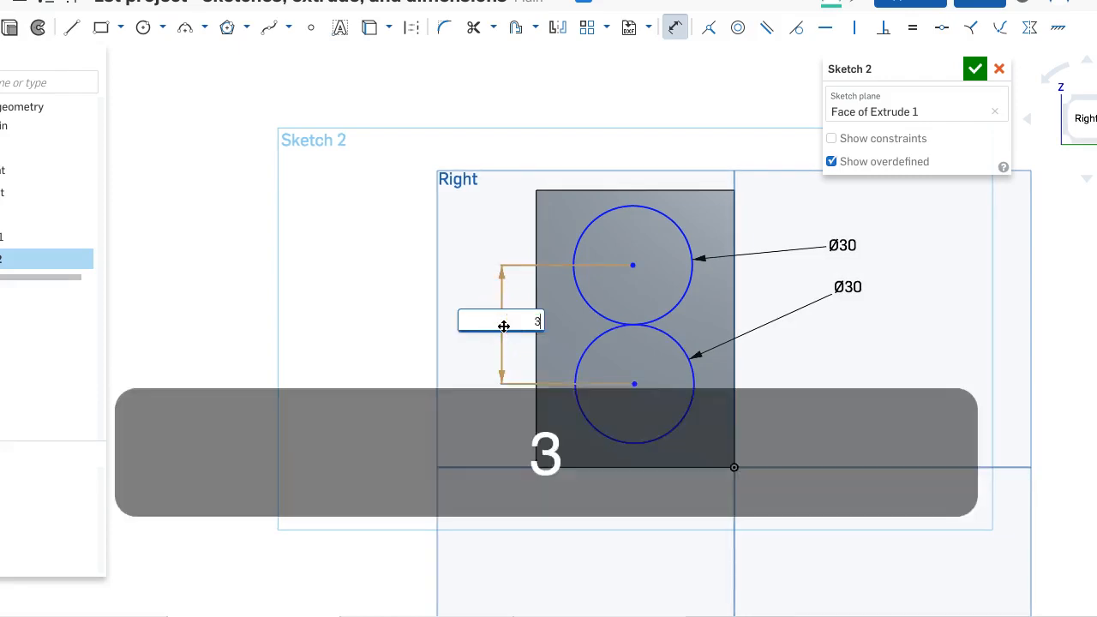
{"action": "key", "text": "Return"}
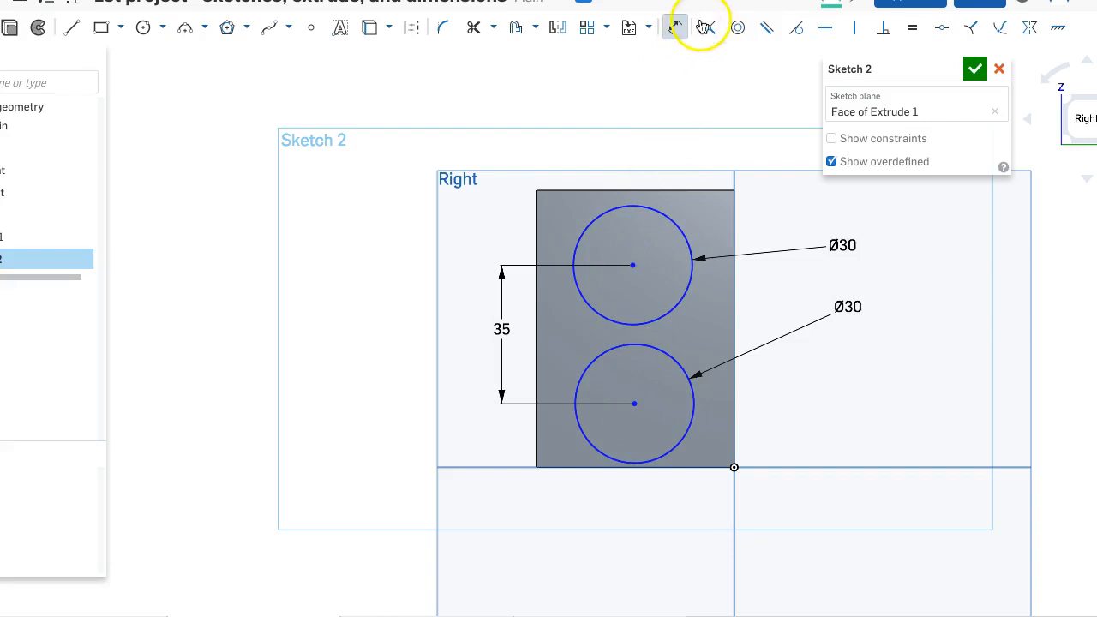
{"action": "key", "text": "Escape"}
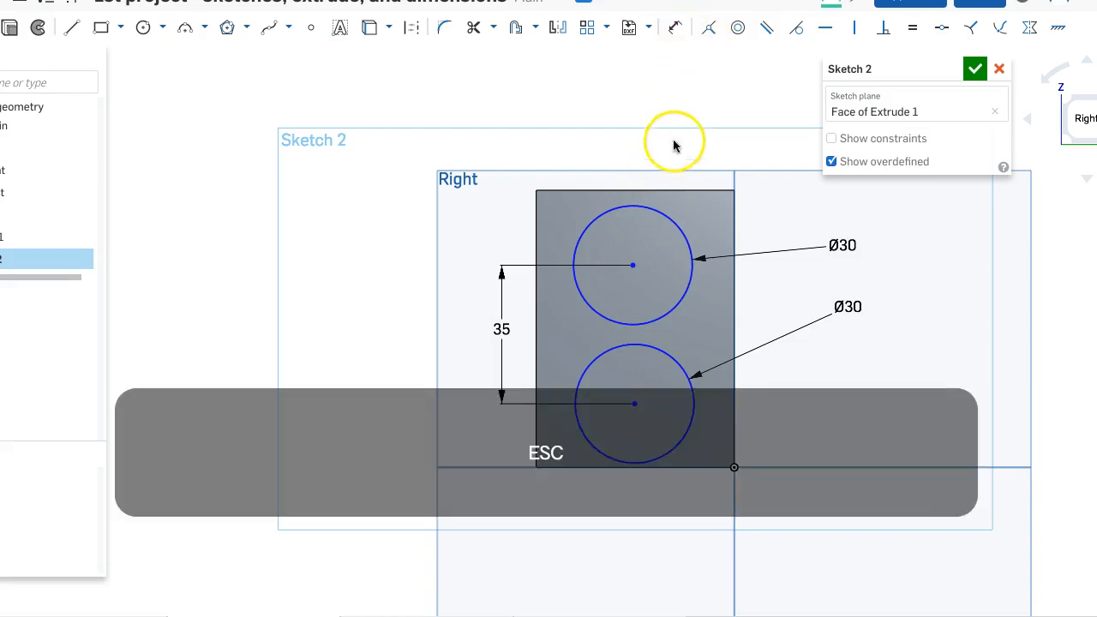
- Try to make the two circle centers coincident
{"action": "left_click", "coordinate": [632, 265]}
{"action": "left_click", "coordinate": [635, 399]}
{"action": "left_click", "coordinate": [711, 28]}
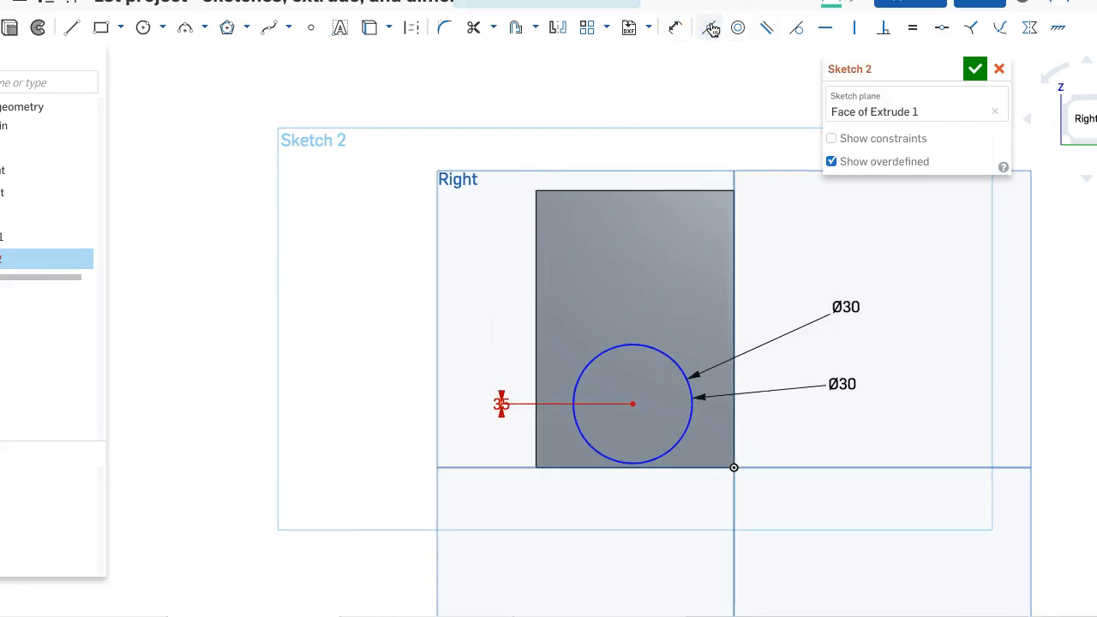
- Undo the coincident constraint between the circle centers and move the upper circle sideways, out of line with the lower one
{"action": "key", "text": "super+z"}
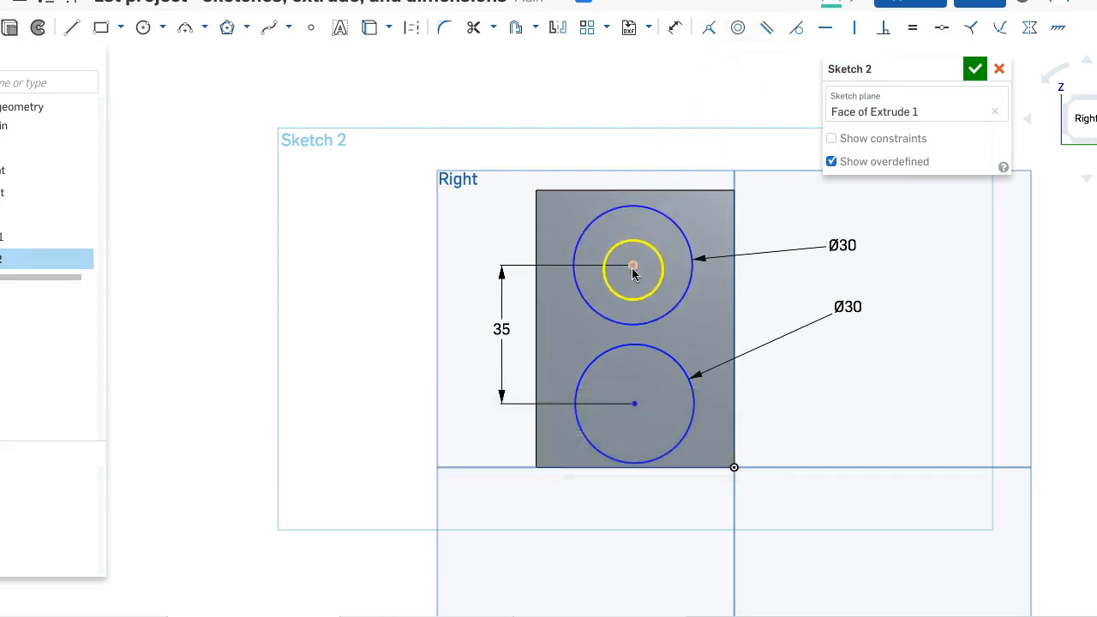
{"action": "mouse_move", "coordinate": [630, 269]}
{"action": "left_mouse_down"}
{"action": "mouse_move", "coordinate": [643, 266]}
{"action": "mouse_move", "coordinate": [617, 249]}
{"action": "mouse_move", "coordinate": [663, 254]}
{"action": "left_mouse_up"}
{"action": "left_click", "coordinate": [643, 368]}
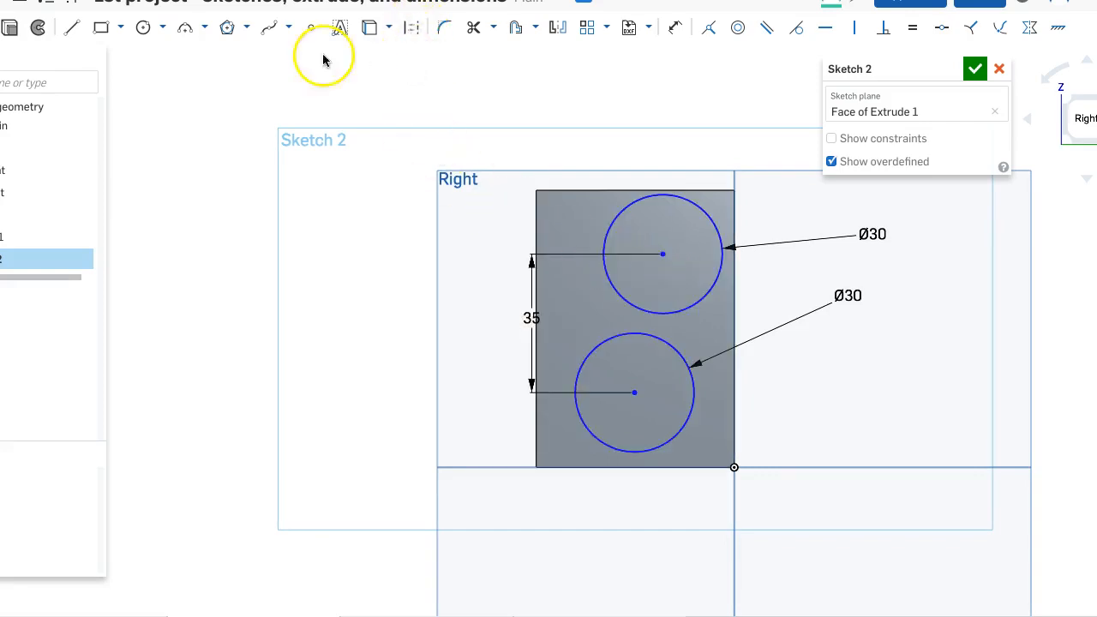
- Draw a line connecting the centers of the lower and upper circles
{"action": "left_click", "coordinate": [66, 33]}
{"action": "left_click", "coordinate": [635, 391]}
{"action": "left_click", "coordinate": [662, 254]}
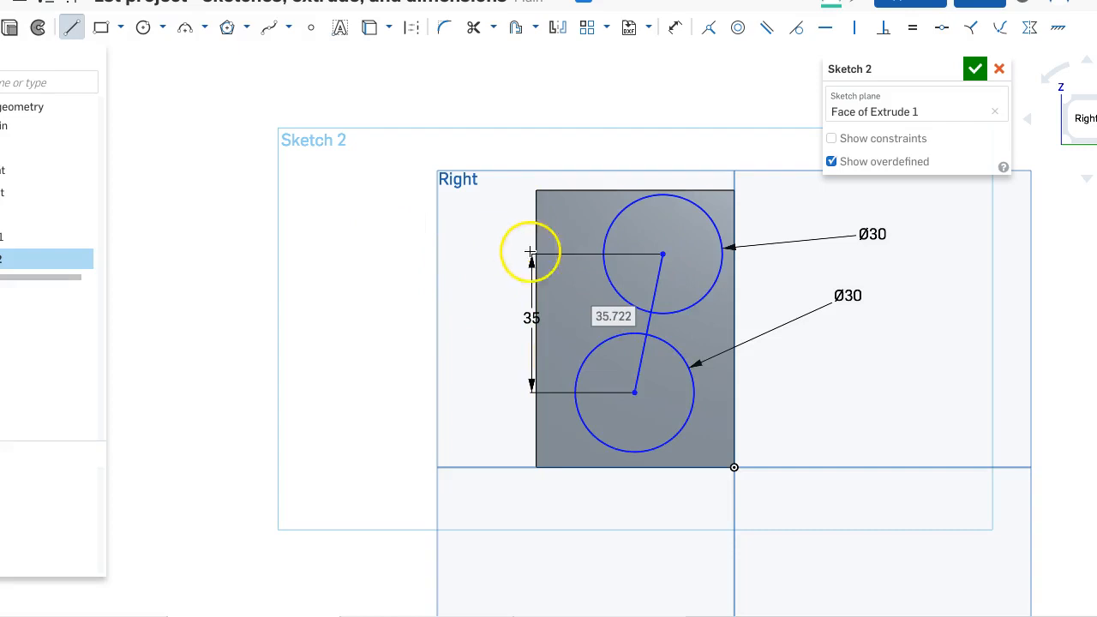
{"action": "left_click", "coordinate": [656, 286]}
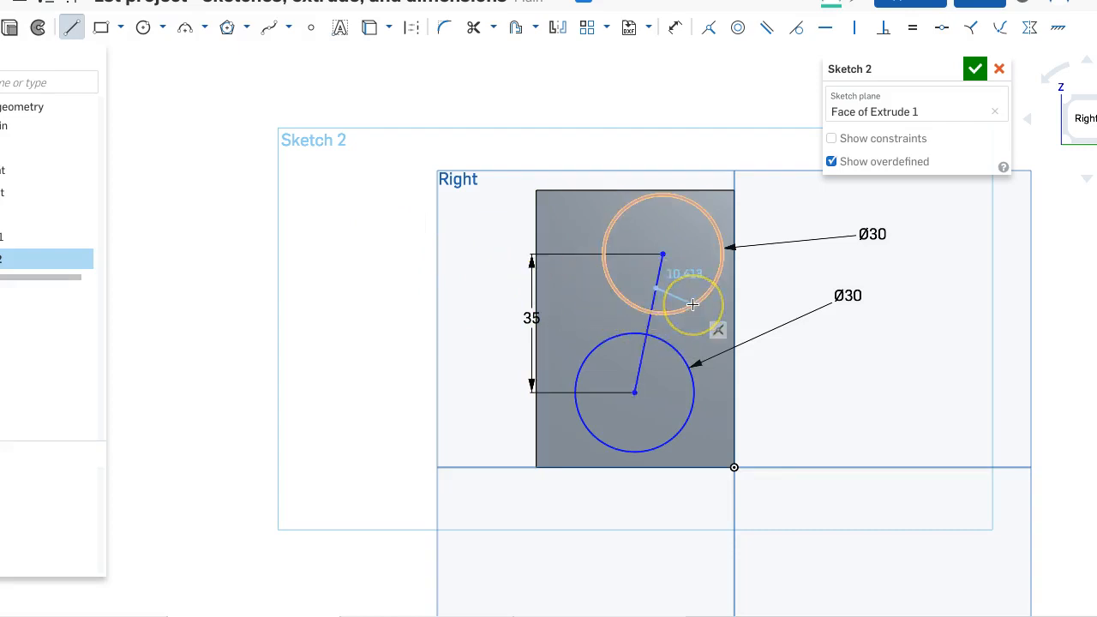
{"action": "key", "text": "Escape"}
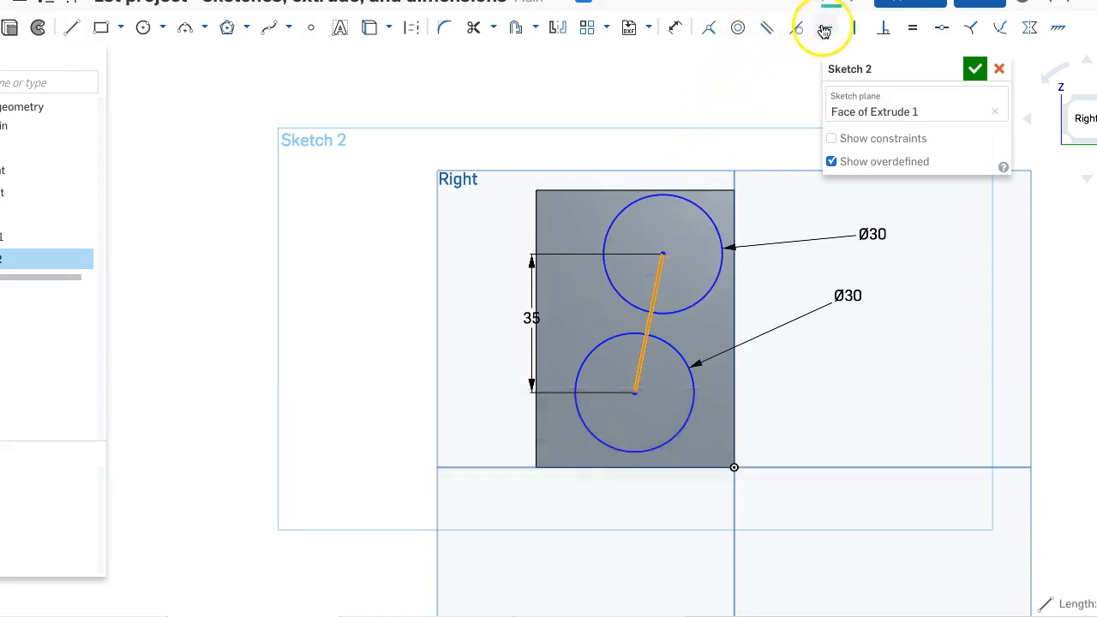
- Constrain the line between the circle centers to be vertical and convert it to construction geometry
{"action": "left_click", "coordinate": [851, 28]}
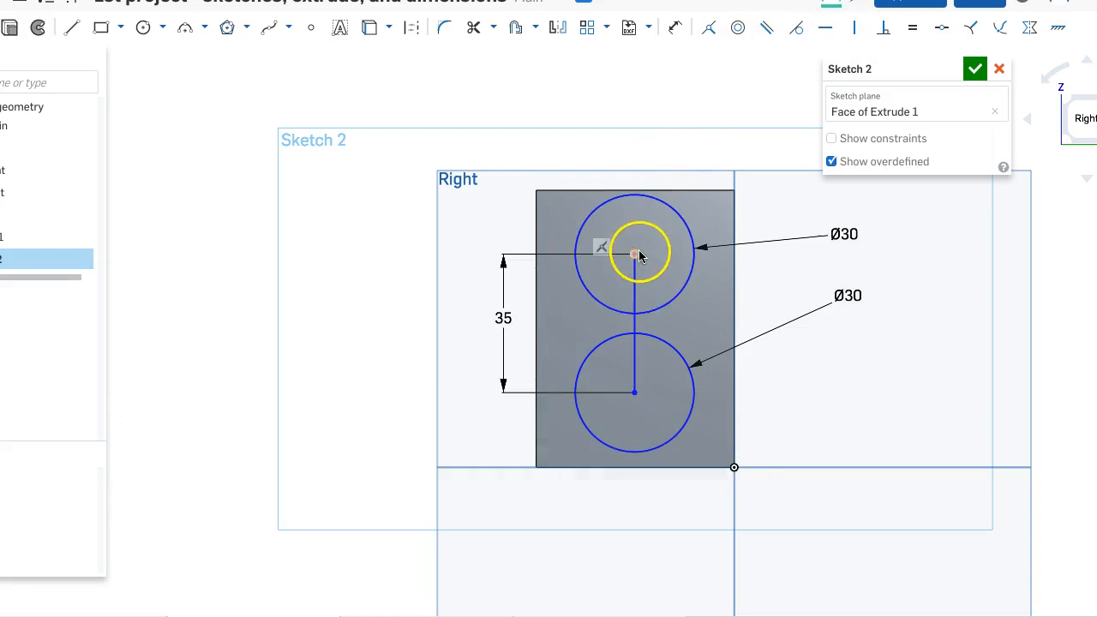
{"action": "left_click_drag", "start_coordinate": [651, 314], "coordinate": [643, 315]}
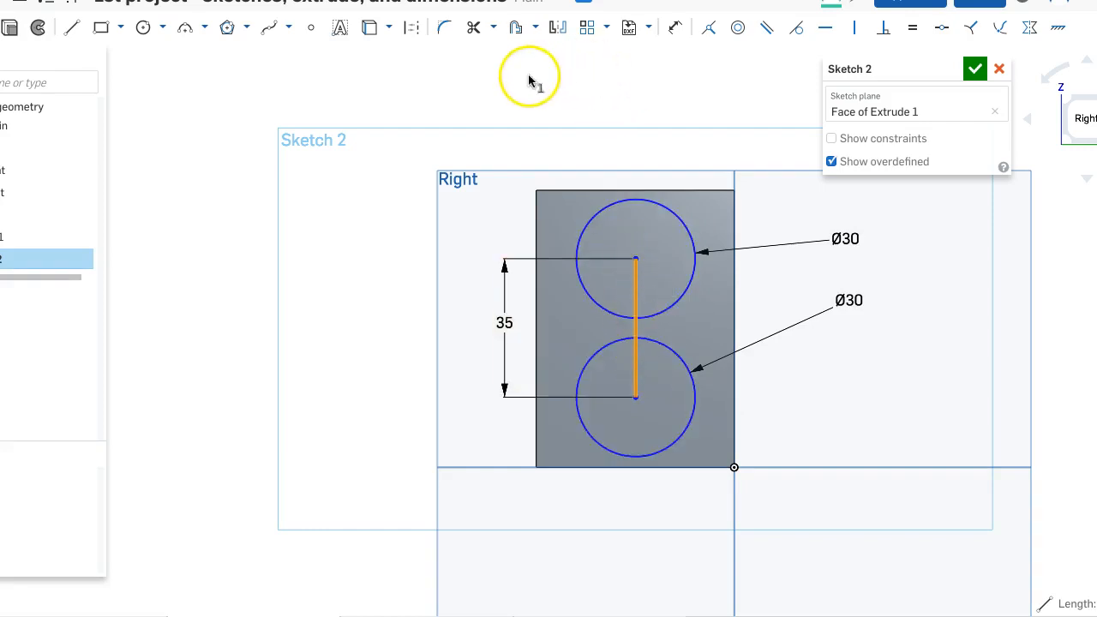
{"action": "left_click", "coordinate": [414, 32]}
{"action": "left_click", "coordinate": [448, 99]}
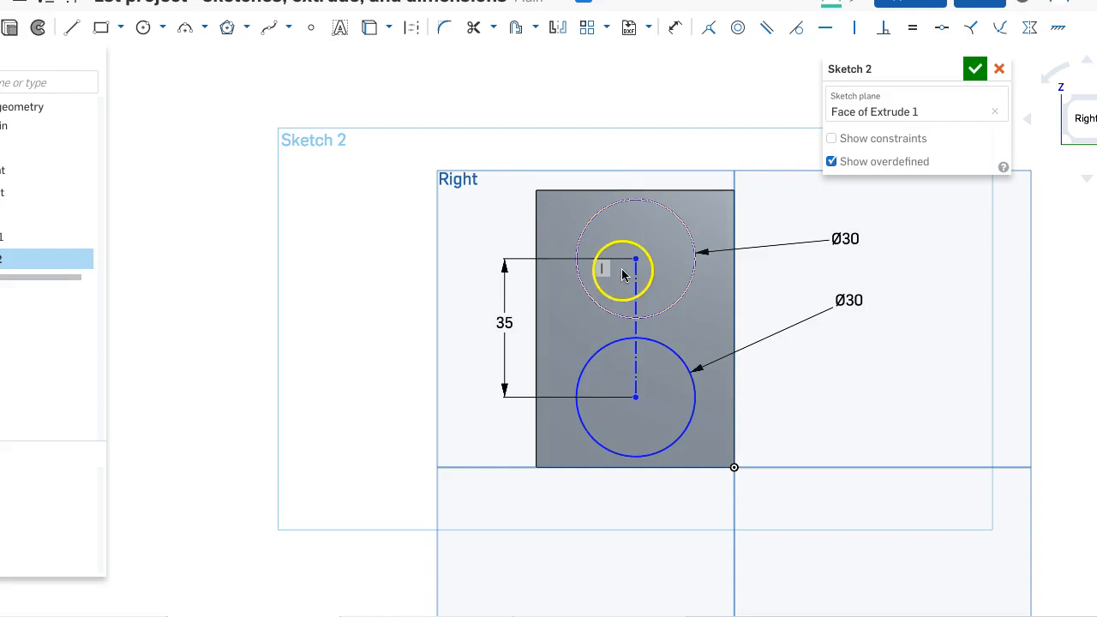
{"action": "left_click", "coordinate": [664, 264]}
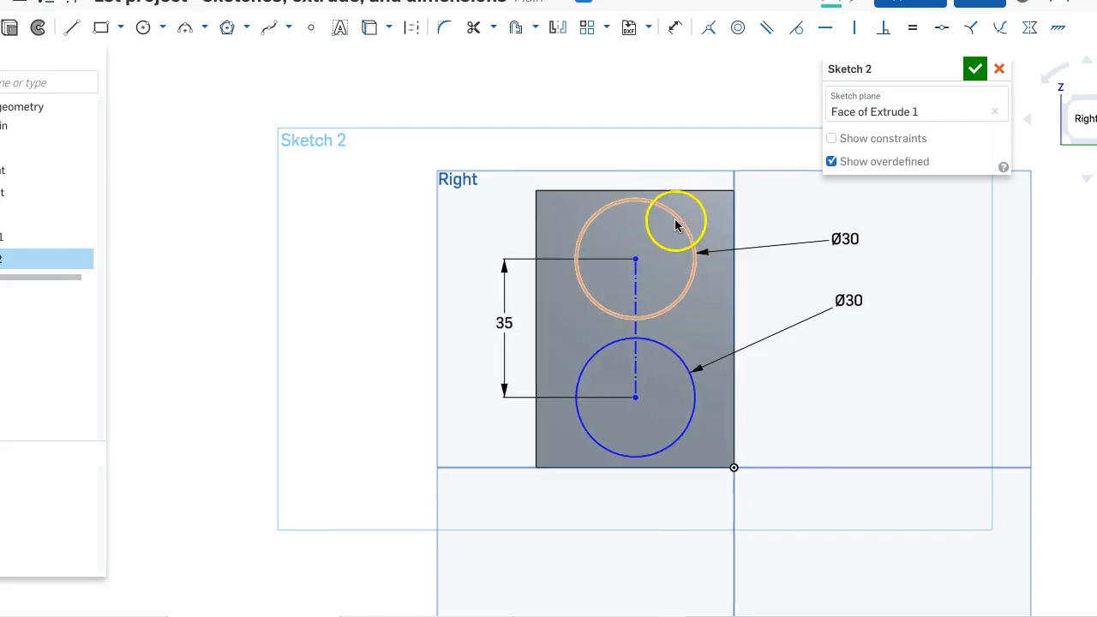
- Dimension the gap between the upper circle and the block's top edge as 2 mm
{"action": "key", "text": "d"}
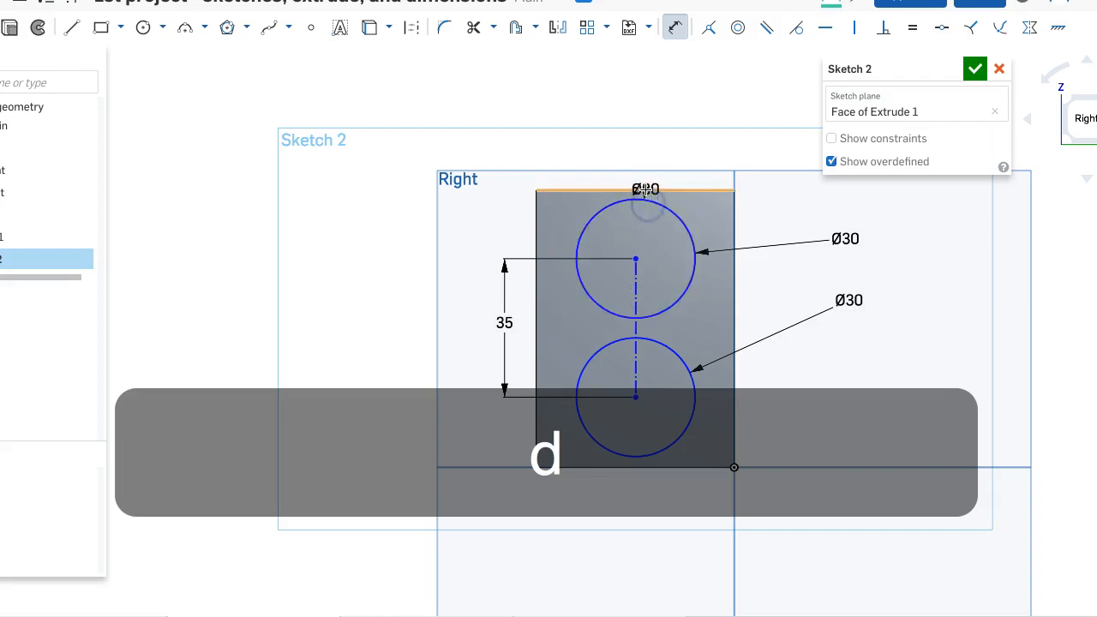
{"action": "left_click", "coordinate": [641, 189]}
{"action": "left_click", "coordinate": [467, 221]}
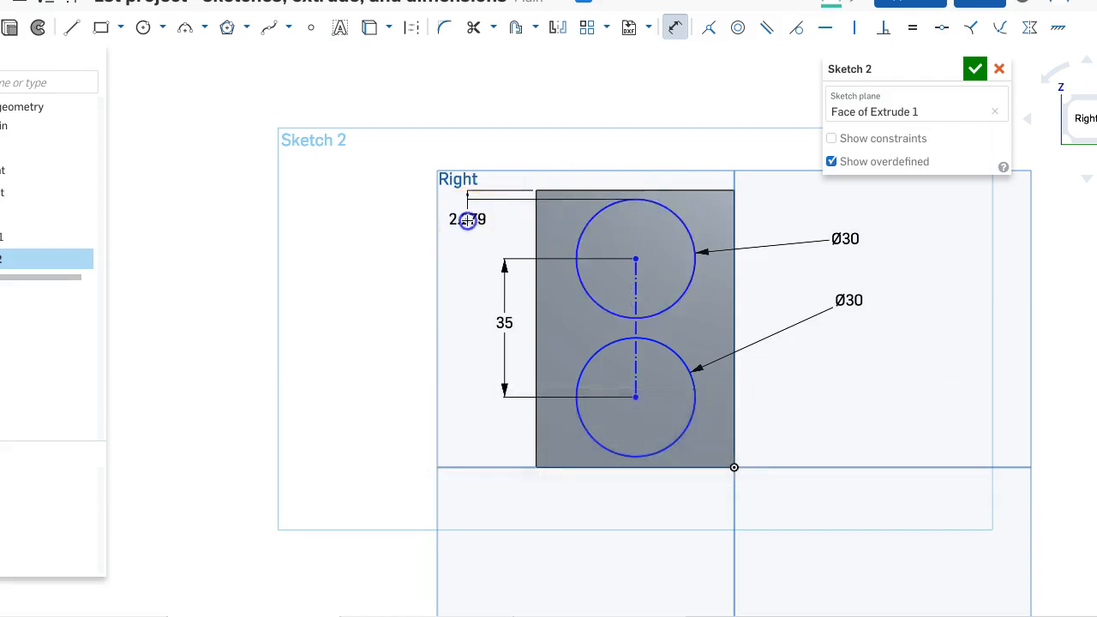
{"action": "key", "text": "Return"}
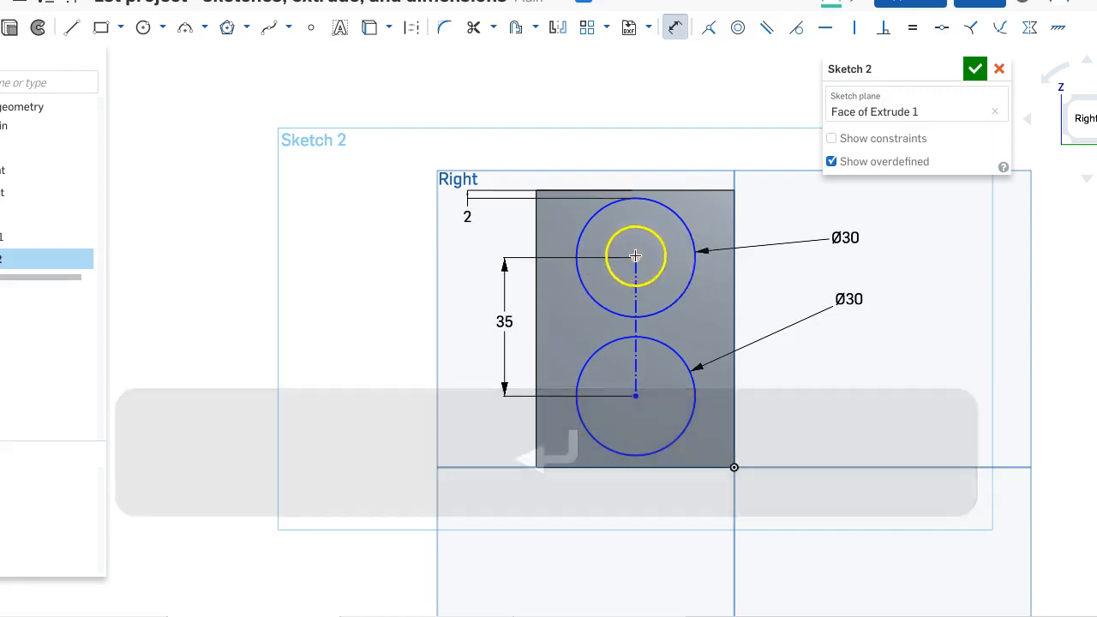
- Dimension the upper circle's center 25 mm horizontally from the face's vertical edge at the origin and finish the sketch
{"action": "left_click", "coordinate": [733, 262]}
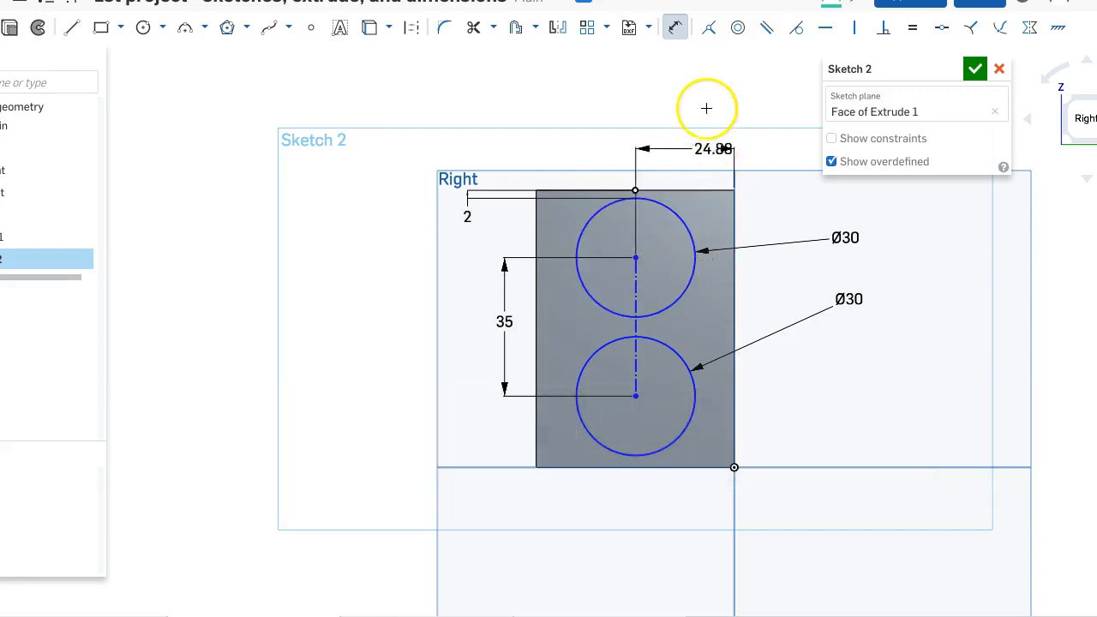
{"action": "left_click", "coordinate": [694, 101]}
{"action": "type", "text": "25"}
{"action": "key", "text": "Return"}
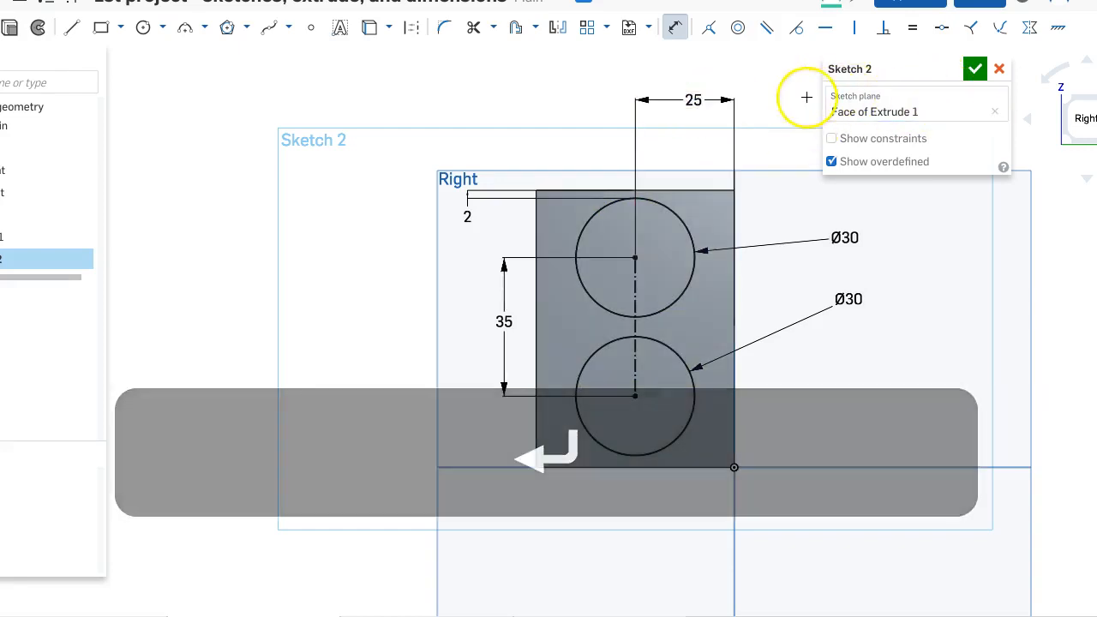
{"action": "left_click", "coordinate": [974, 69]}
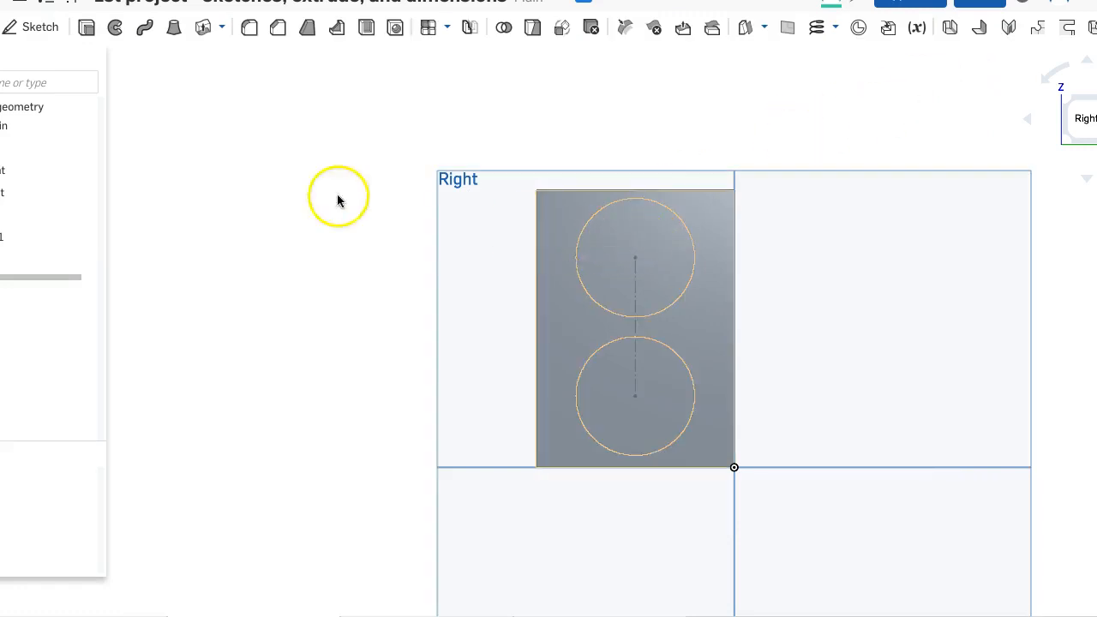
- Extrude the upper circle as a blind 25 mm deep cut into the block using the Remove option
{"action": "left_click", "coordinate": [87, 29]}
{"action": "left_click", "coordinate": [633, 276]}
{"action": "right_click_drag", "start_coordinate": [675, 155], "coordinate": [779, 183]}
{"action": "right_click", "coordinate": [779, 183]}
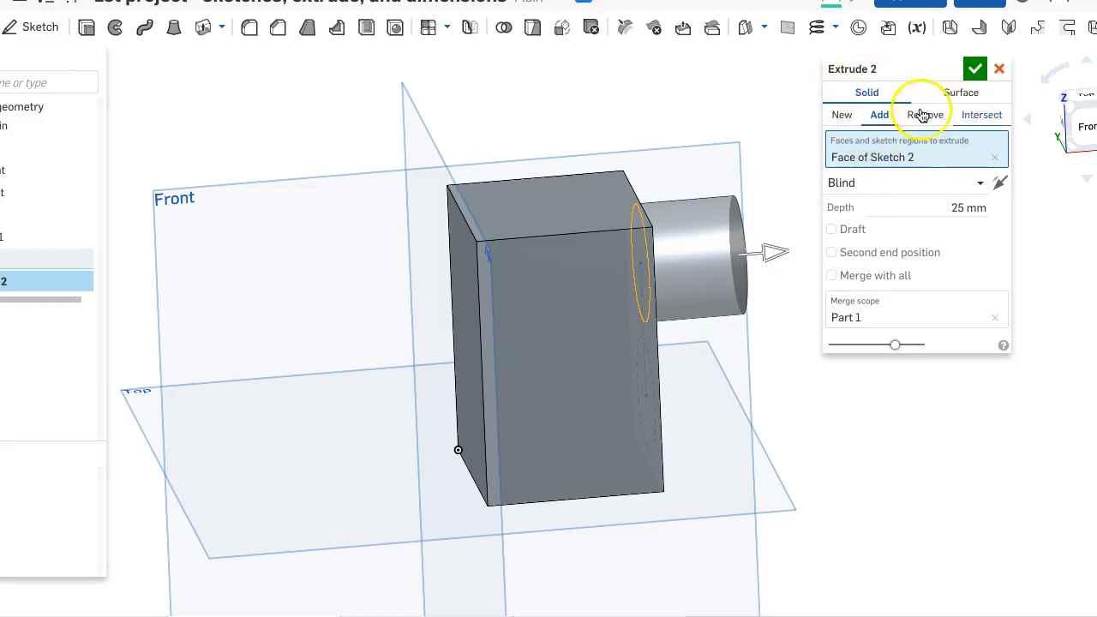
{"action": "left_click", "coordinate": [844, 115]}
{"action": "mouse_move", "coordinate": [785, 303]}
{"action": "right_mouse_down"}
{"action": "mouse_move", "coordinate": [762, 301]}
{"action": "mouse_move", "coordinate": [779, 308]}
{"action": "right_mouse_up"}
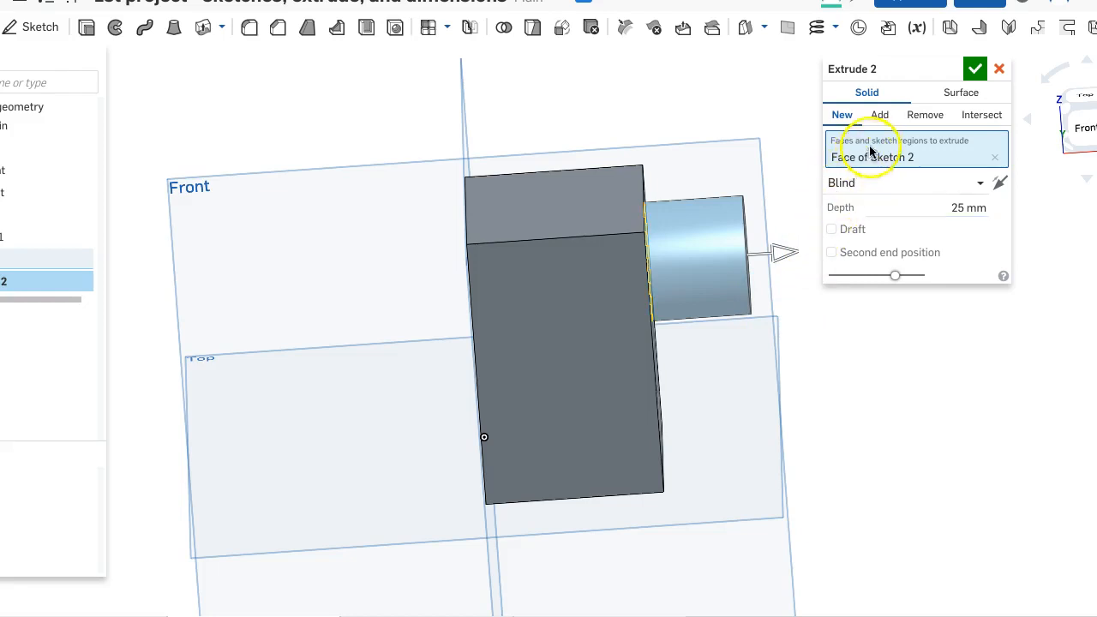
{"action": "left_click", "coordinate": [878, 120]}
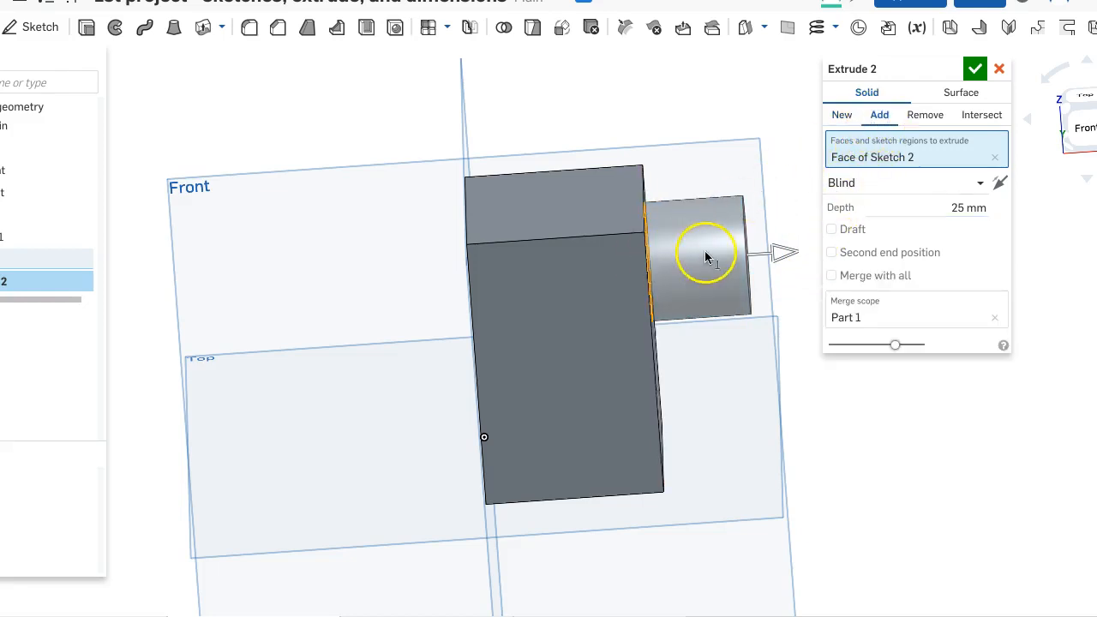
{"action": "left_click", "coordinate": [920, 117]}
{"action": "right_click_drag", "start_coordinate": [701, 246], "coordinate": [450, 244]}
{"action": "right_click_drag", "start_coordinate": [532, 161], "coordinate": [619, 178]}
{"action": "left_click", "coordinate": [675, 126]}
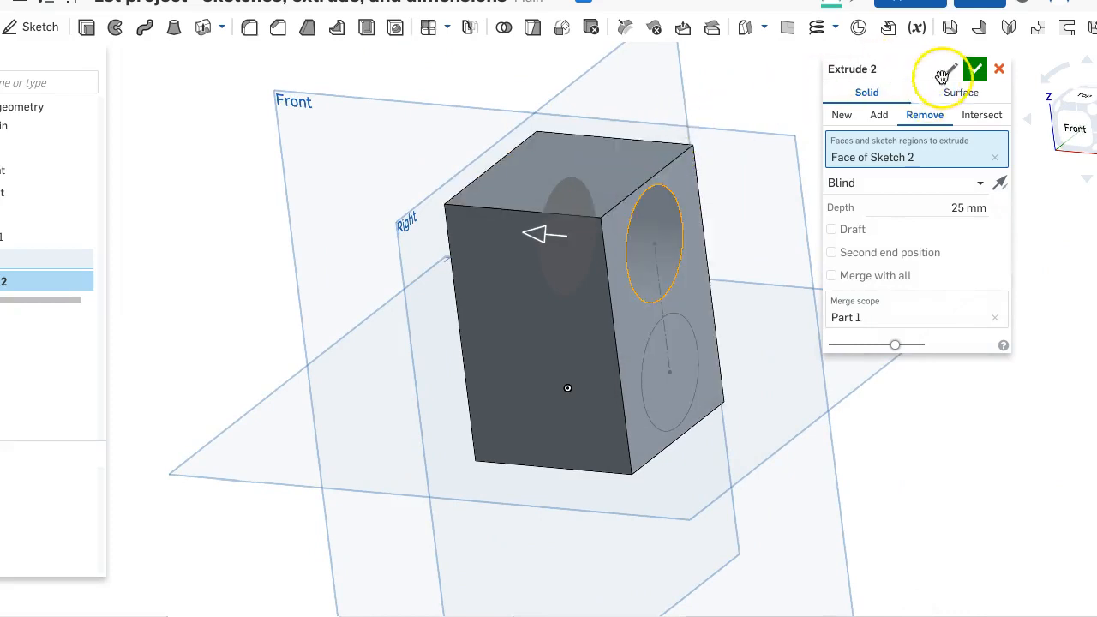
{"action": "left_click", "coordinate": [975, 68]}
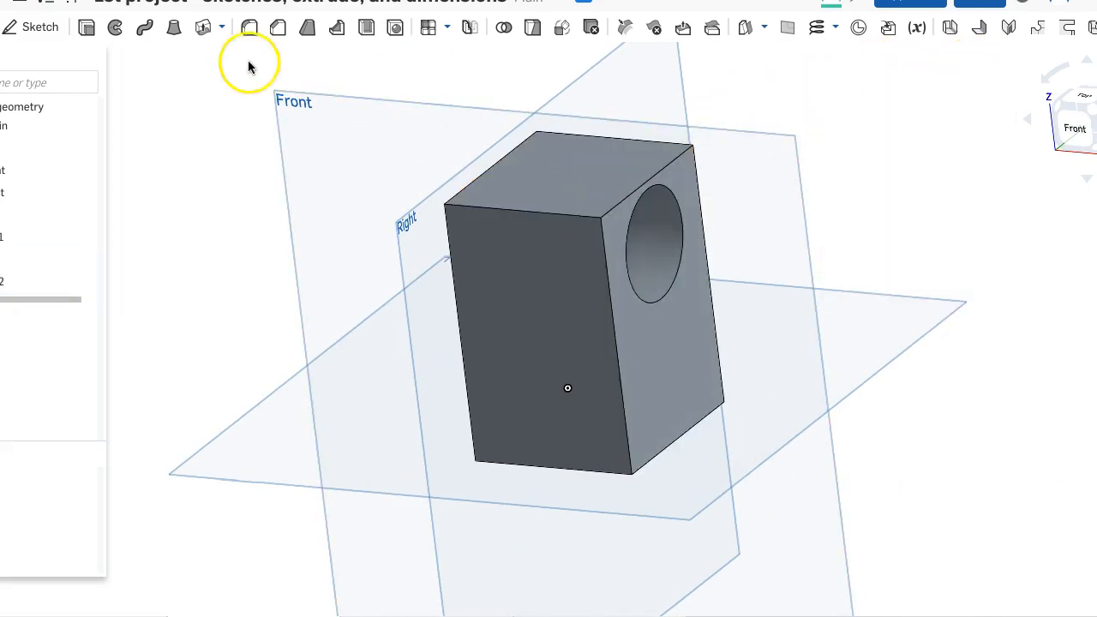
- Start another extrusion and show the hidden Sketch 2 containing the two circles
{"action": "left_click", "coordinate": [86, 34]}
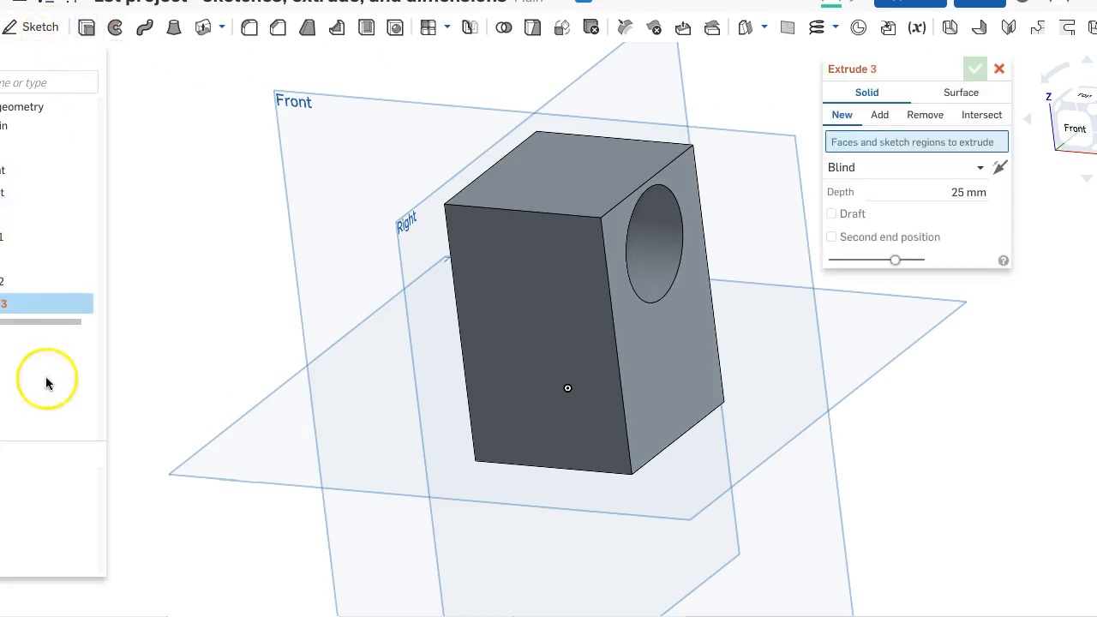
{"action": "left_click", "coordinate": [648, 365]}
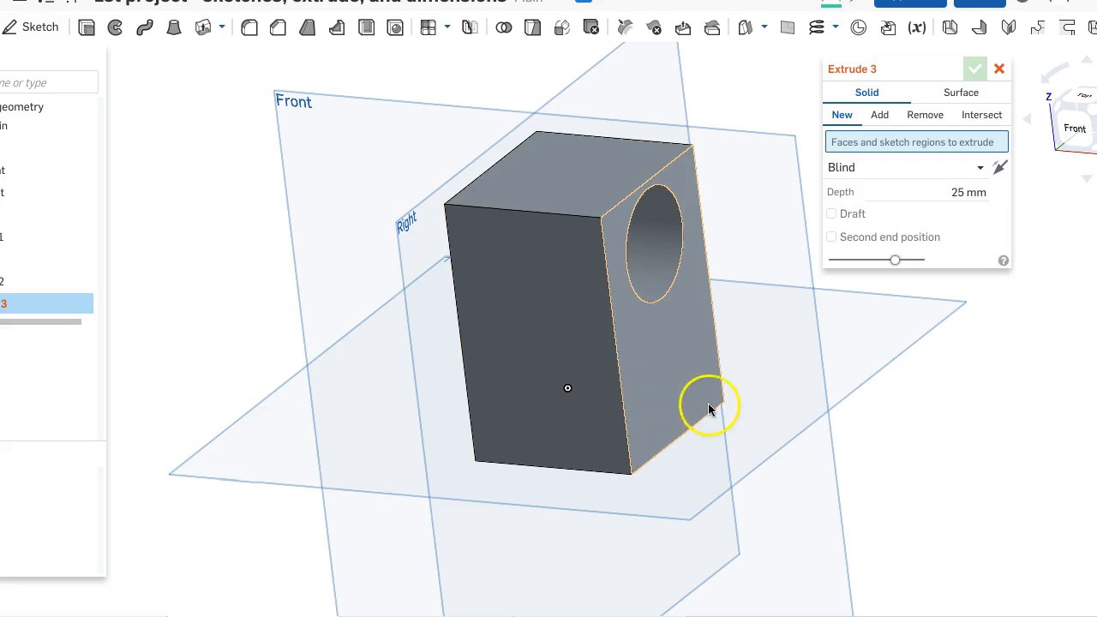
{"action": "left_click", "coordinate": [651, 425]}
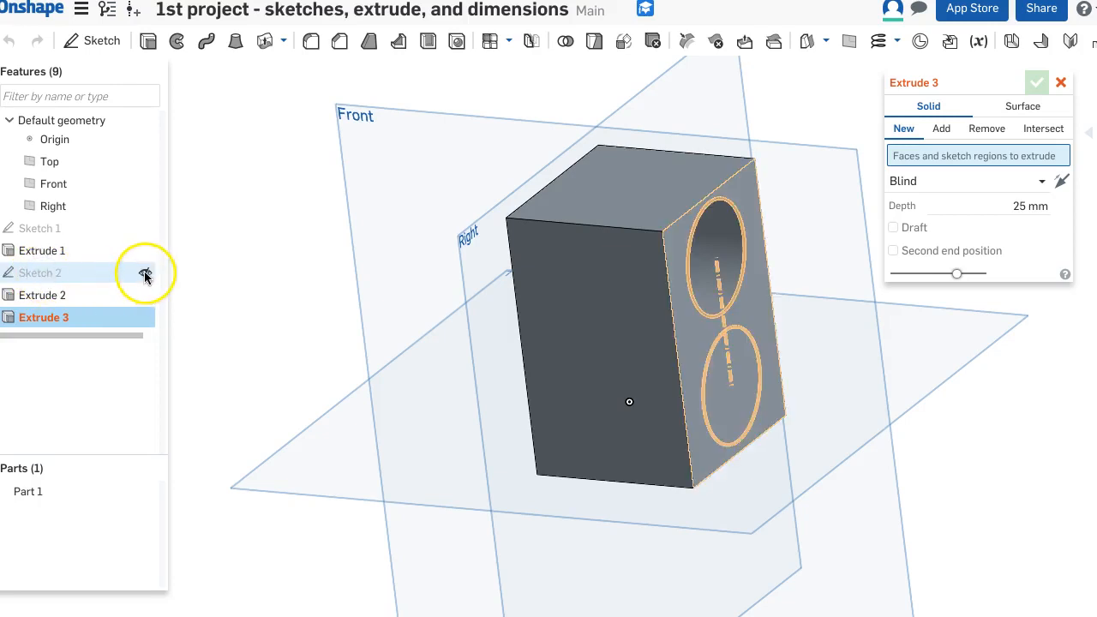
{"action": "left_click", "coordinate": [145, 273]}
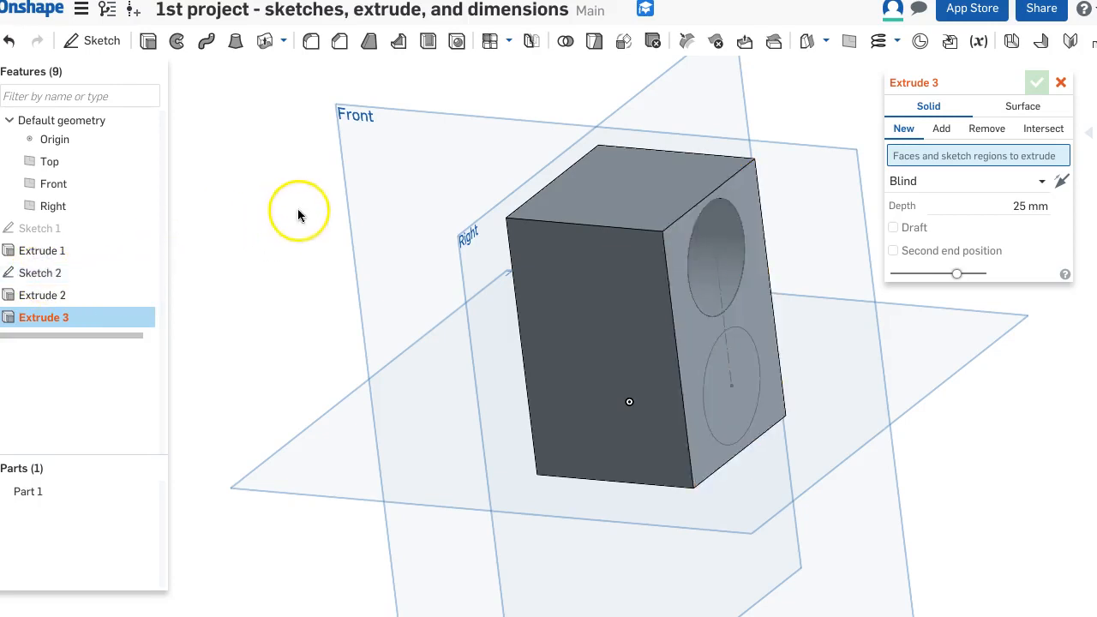
- Extrude the lower circle of Sketch 2 outward from the block by 15 mm with the Add option
{"action": "left_click", "coordinate": [724, 387]}
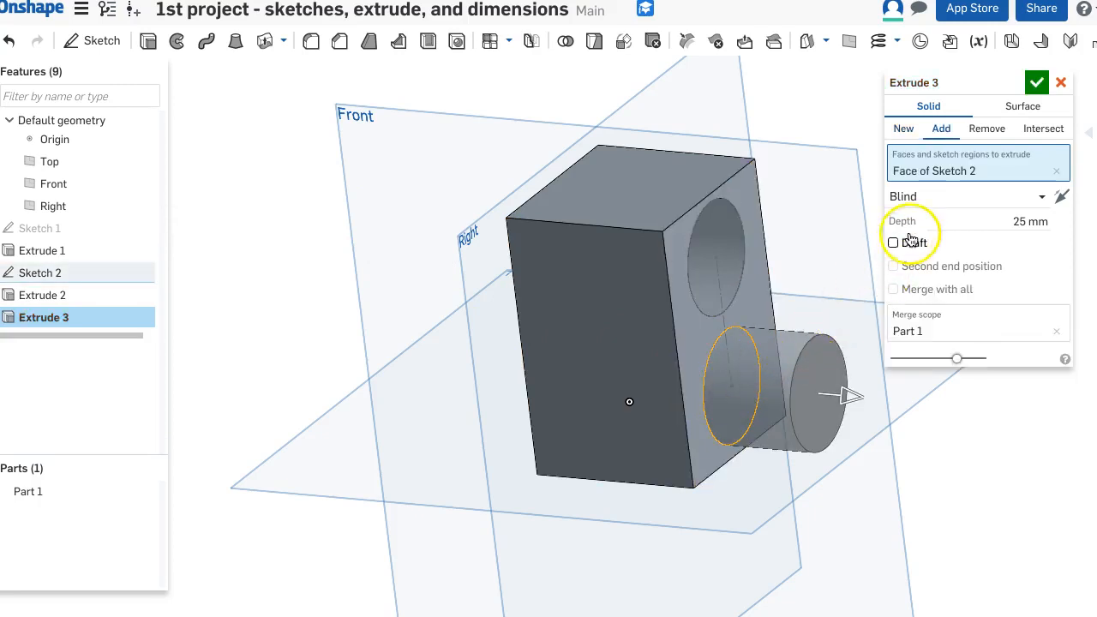
{"action": "left_click", "coordinate": [1027, 219]}
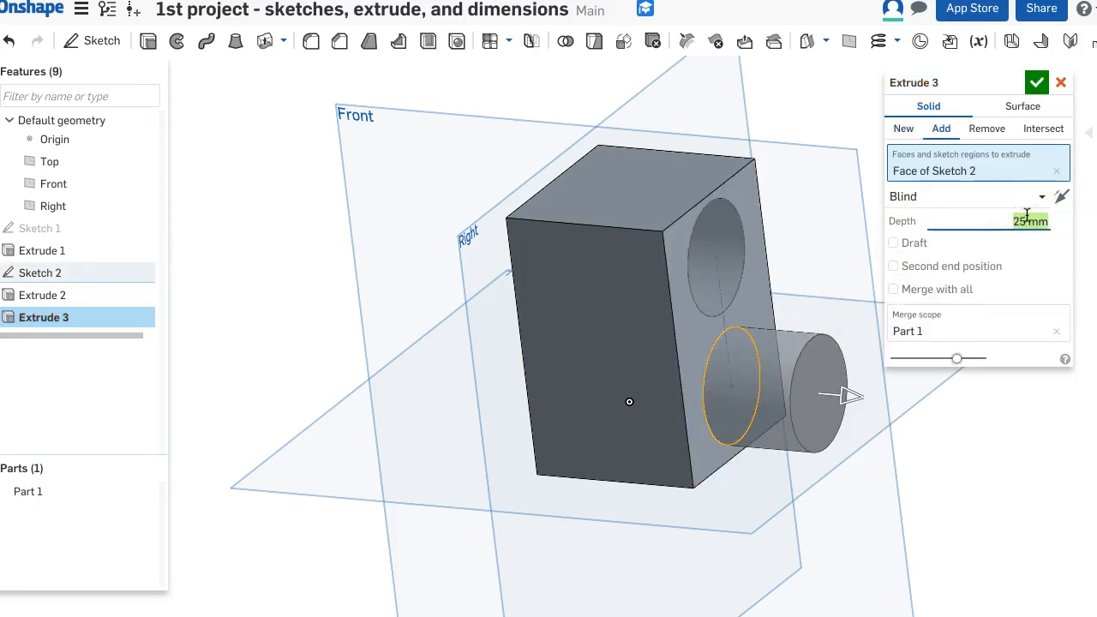
{"action": "type", "text": "15"}
{"action": "key", "text": "Return"}
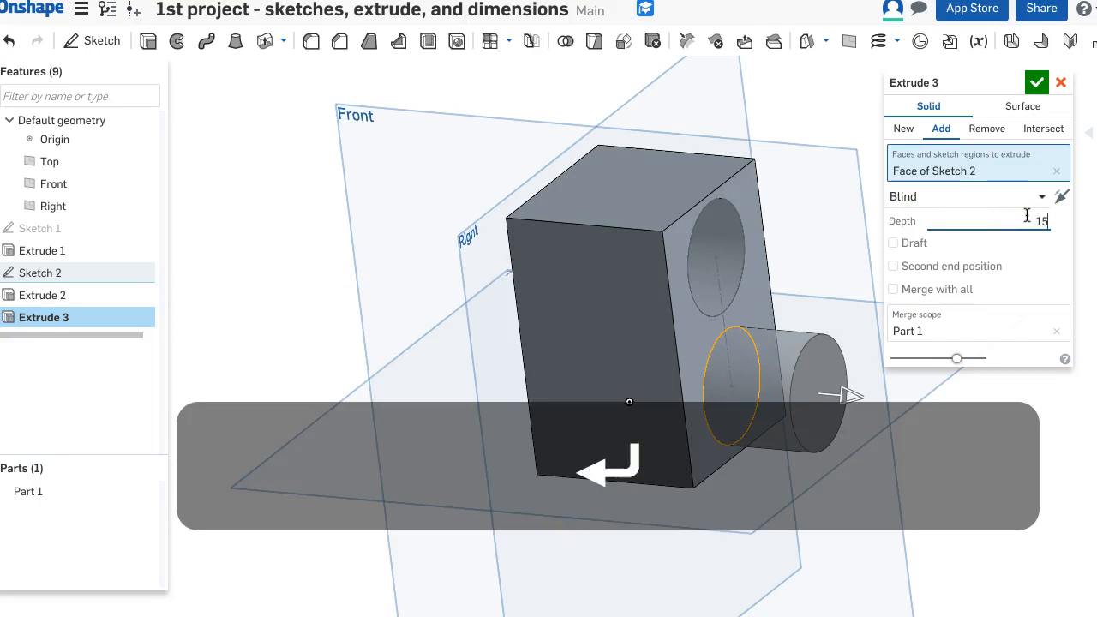
{"action": "left_click", "coordinate": [1036, 83]}
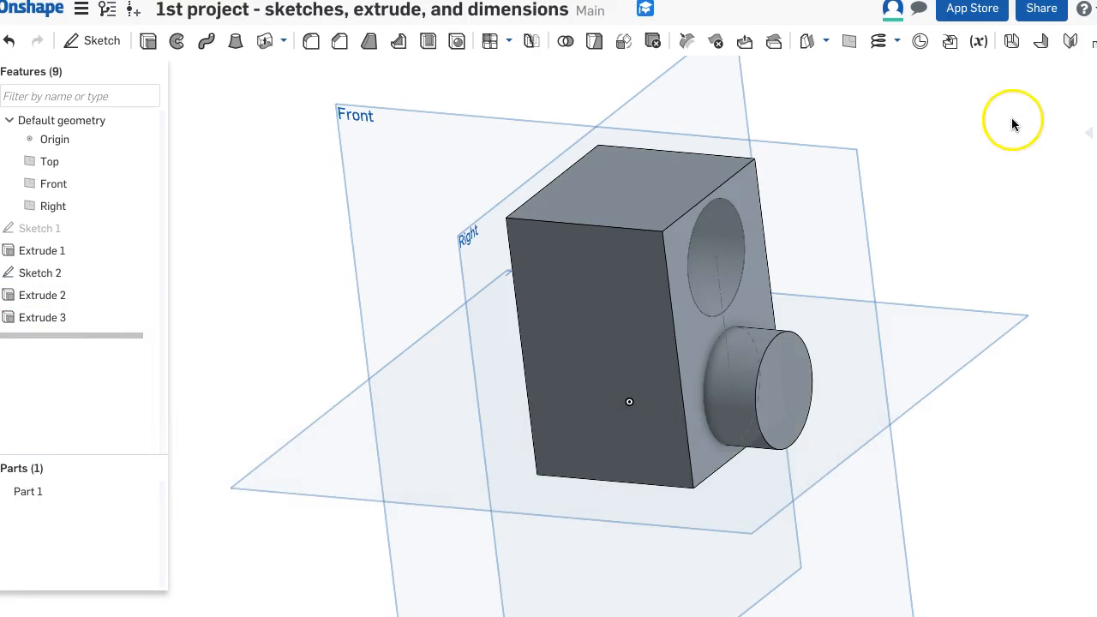